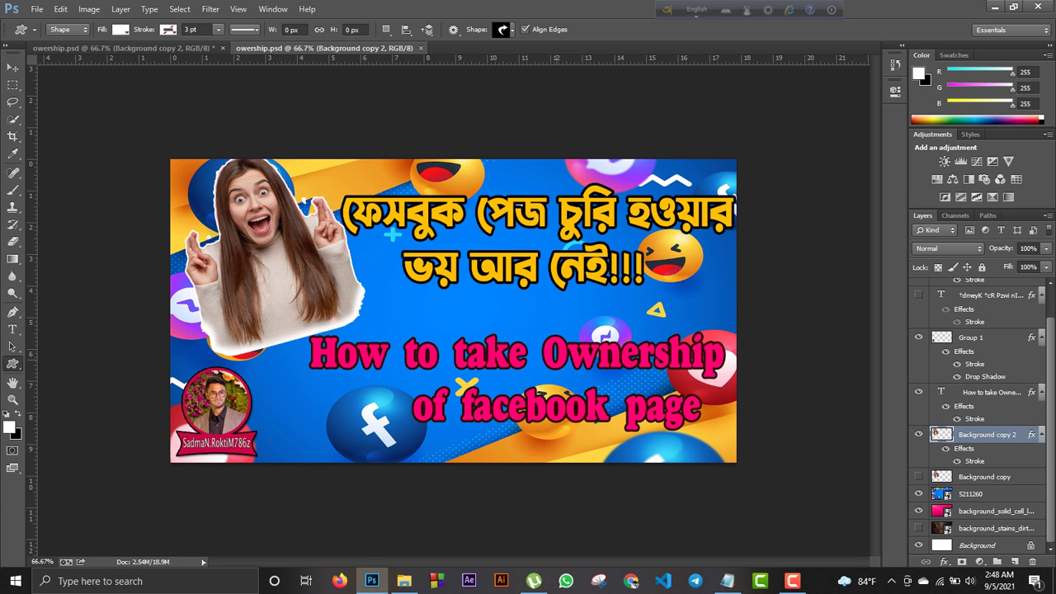
pyautogui.hotkey('ctrl', '+')
pyautogui.hotkey('ctrl', '-')
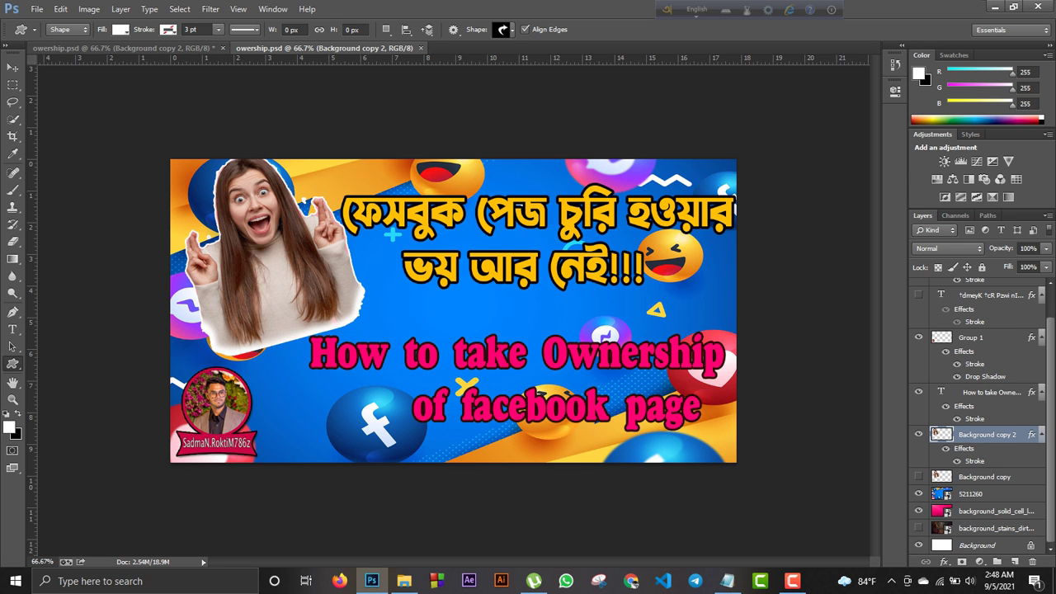
pyautogui.click(198, 48)
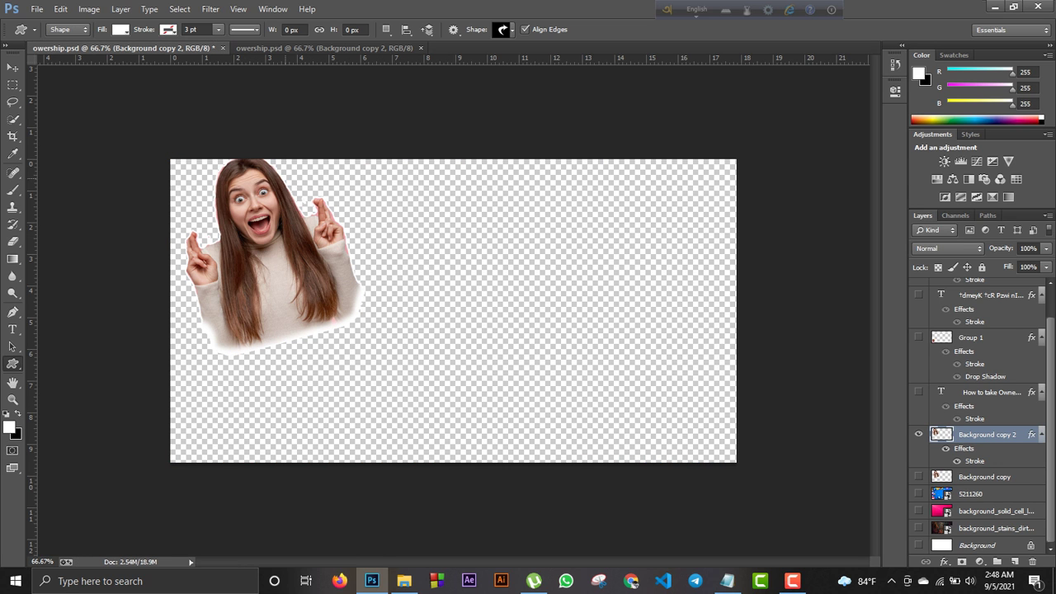
# Switch to Chrome and search Google for "comic background".
pyautogui.click(995, 6)
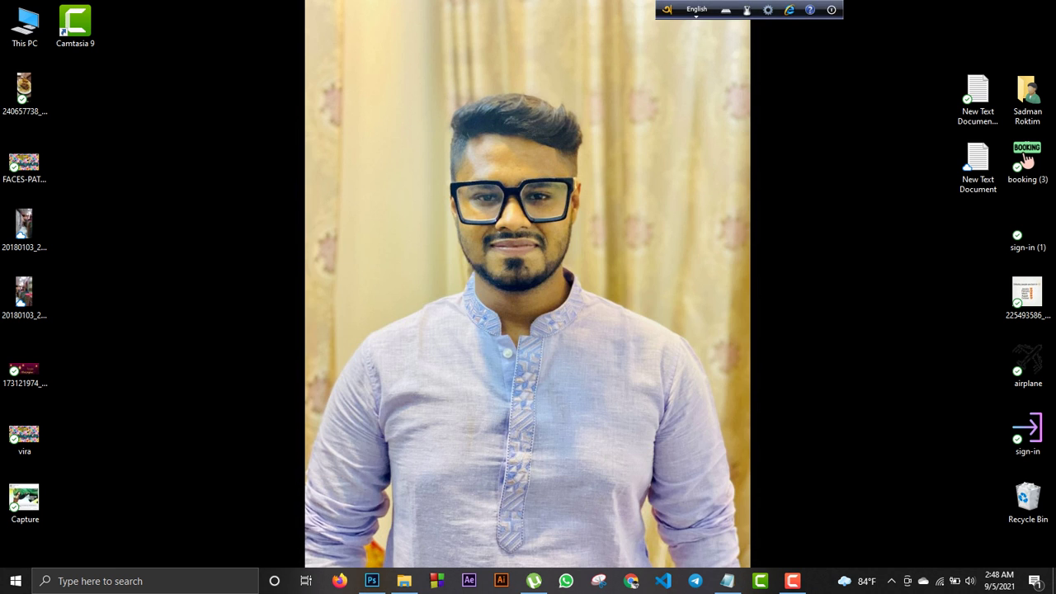
pyautogui.click(631, 581)
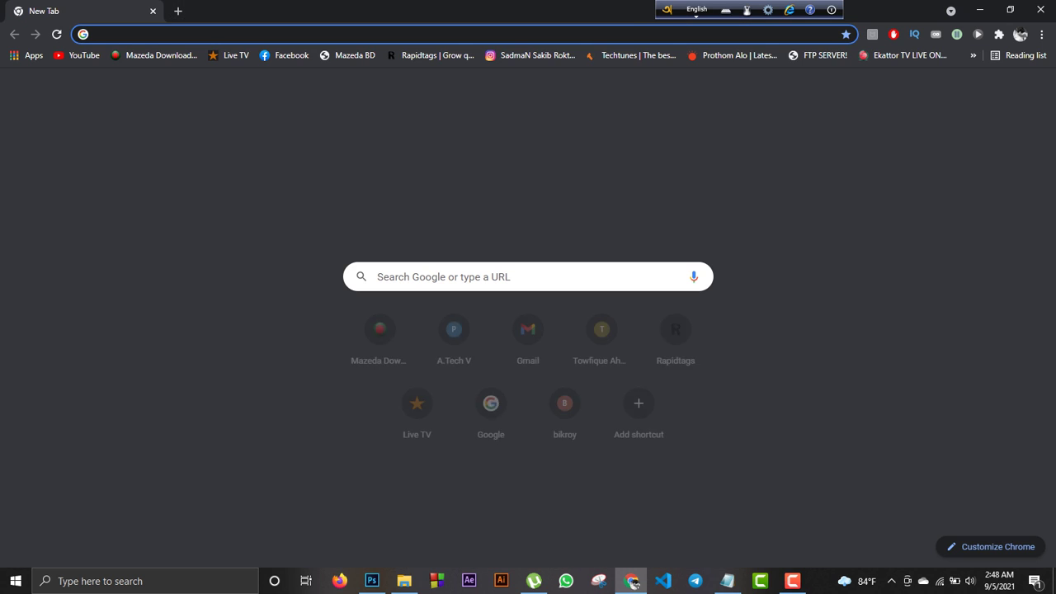
pyautogui.click(528, 276)
pyautogui.write('ca')
pyautogui.press('BackSpace')
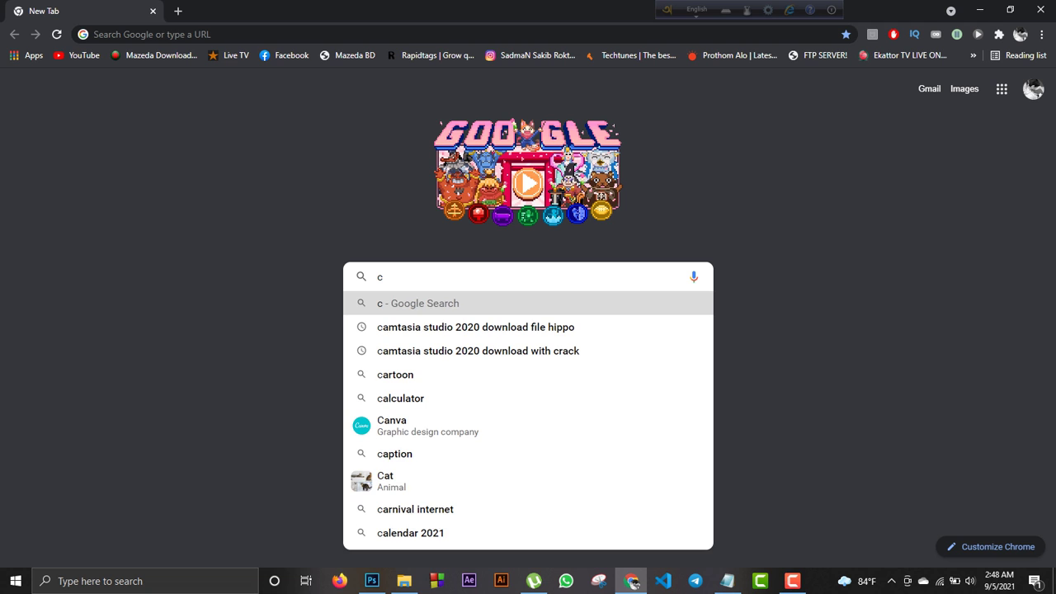
pyautogui.write('oomice')
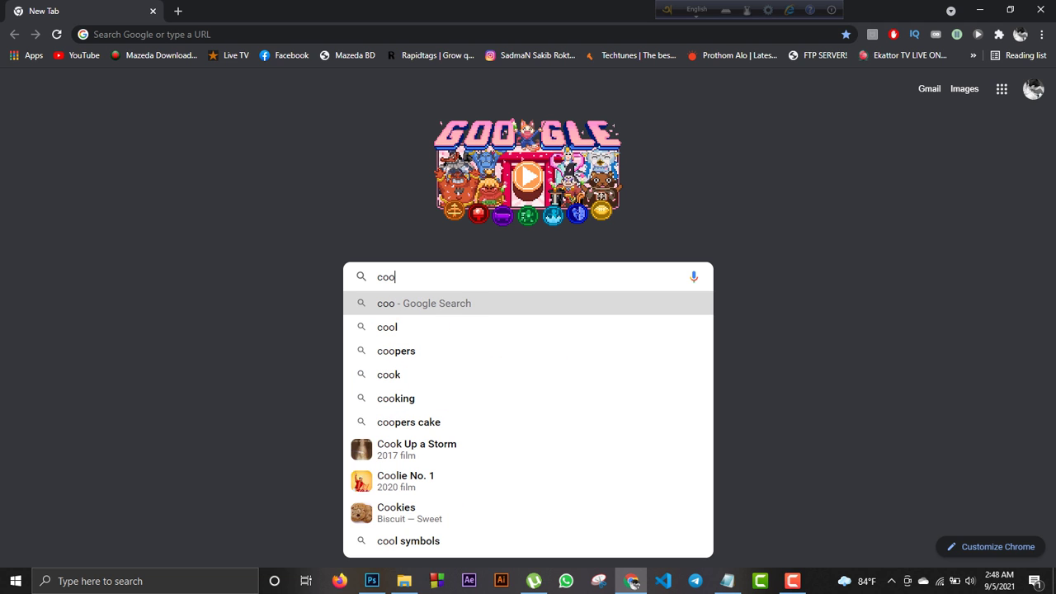
pyautogui.press('BackSpace')
pyautogui.press('BackSpace')
pyautogui.press('BackSpace')
pyautogui.press('BackSpace')
pyautogui.press('BackSpace')
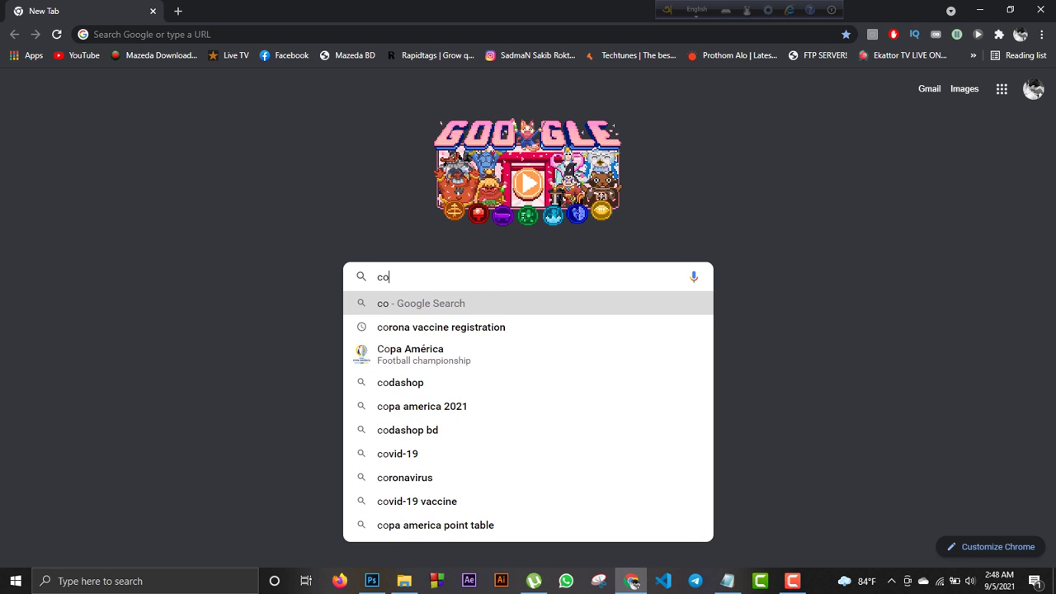
pyautogui.write('mic')
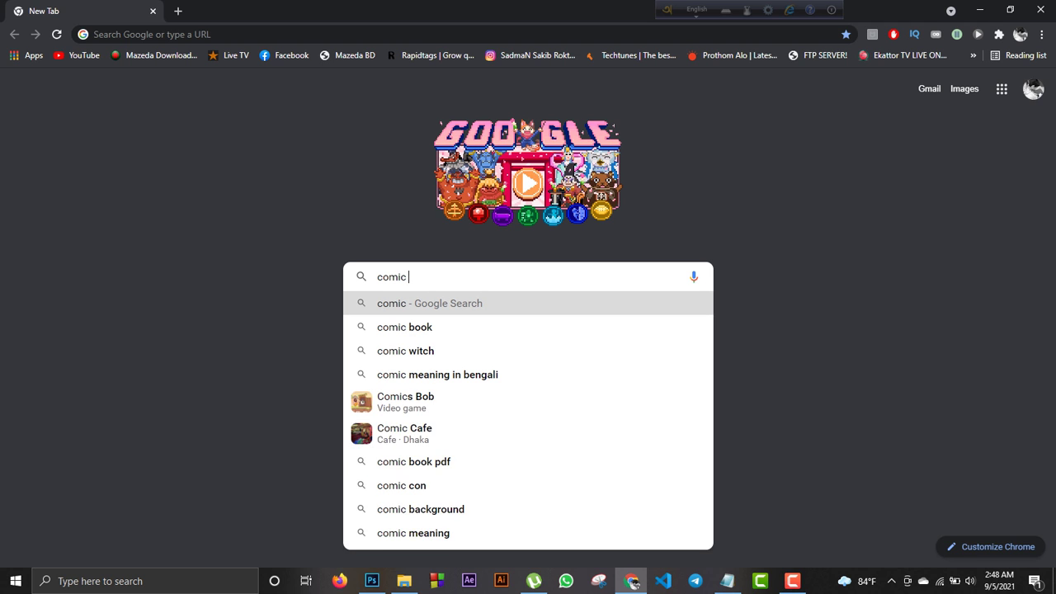
pyautogui.write(' bac')
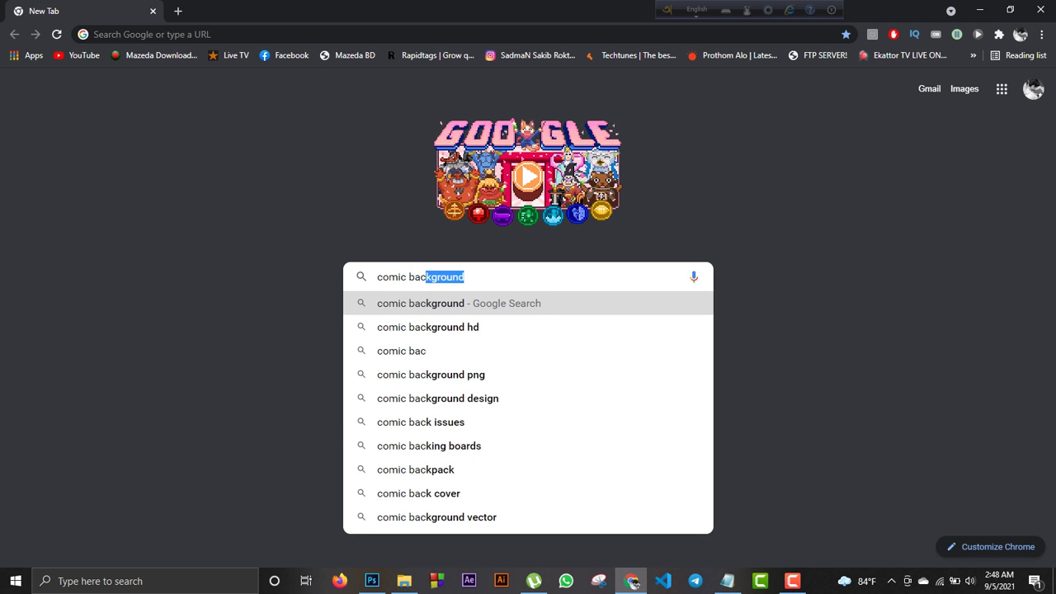
pyautogui.press('Return')
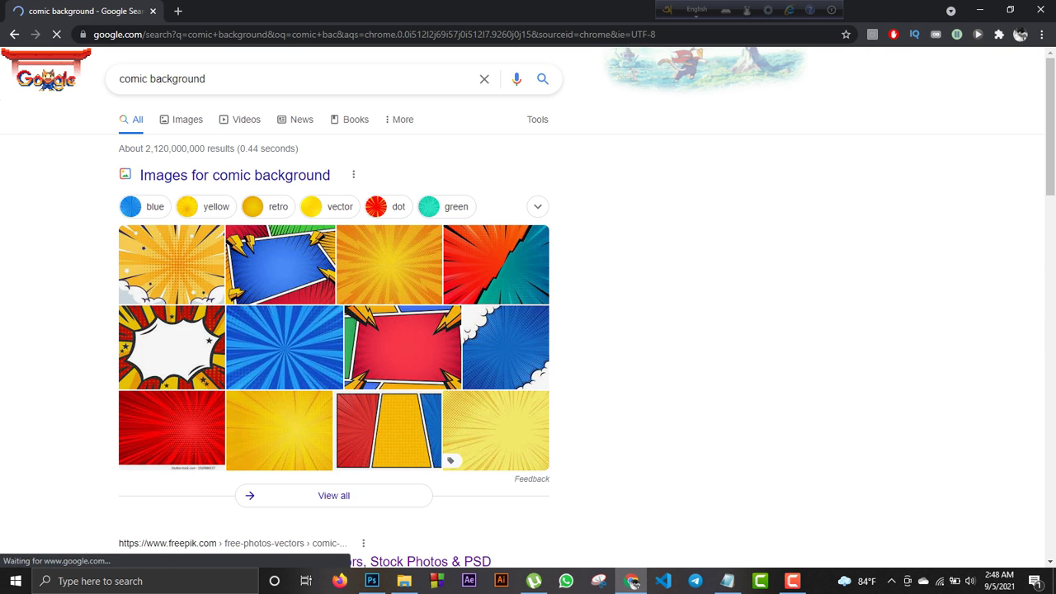
# Show the image results for the comic background search and browse through the available designs.
pyautogui.click(187, 120)
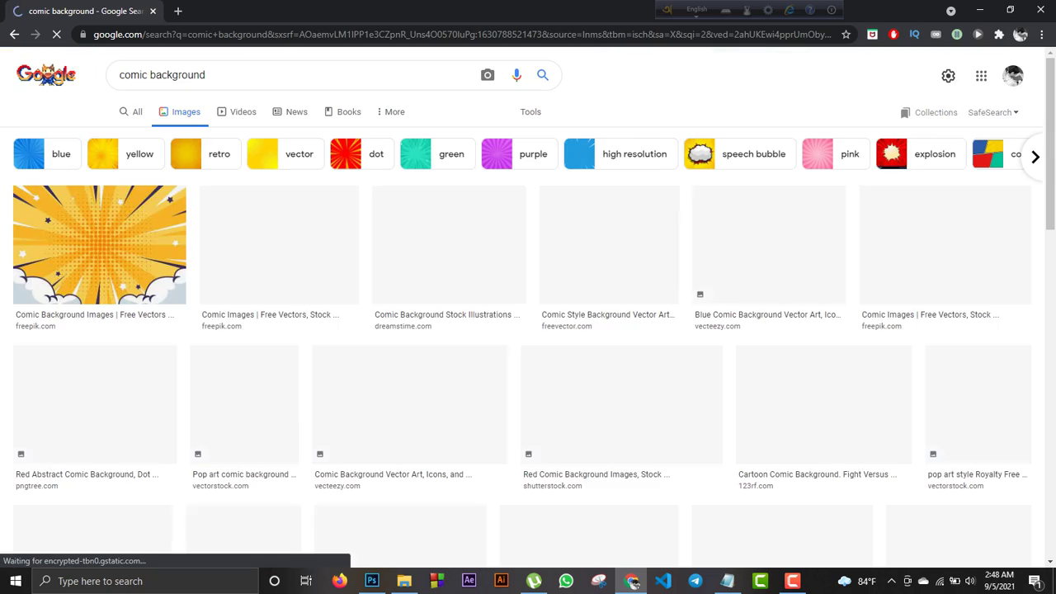
pyautogui.scroll(-5, 619, 404)
pyautogui.scroll(-4, 528, 330)
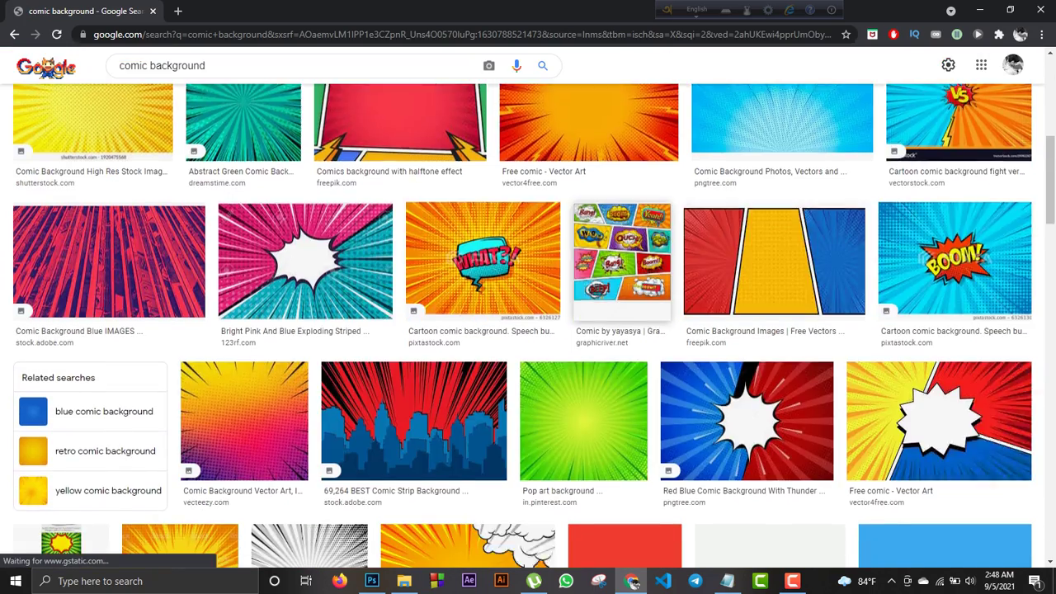
pyautogui.scroll(-4, 528, 330)
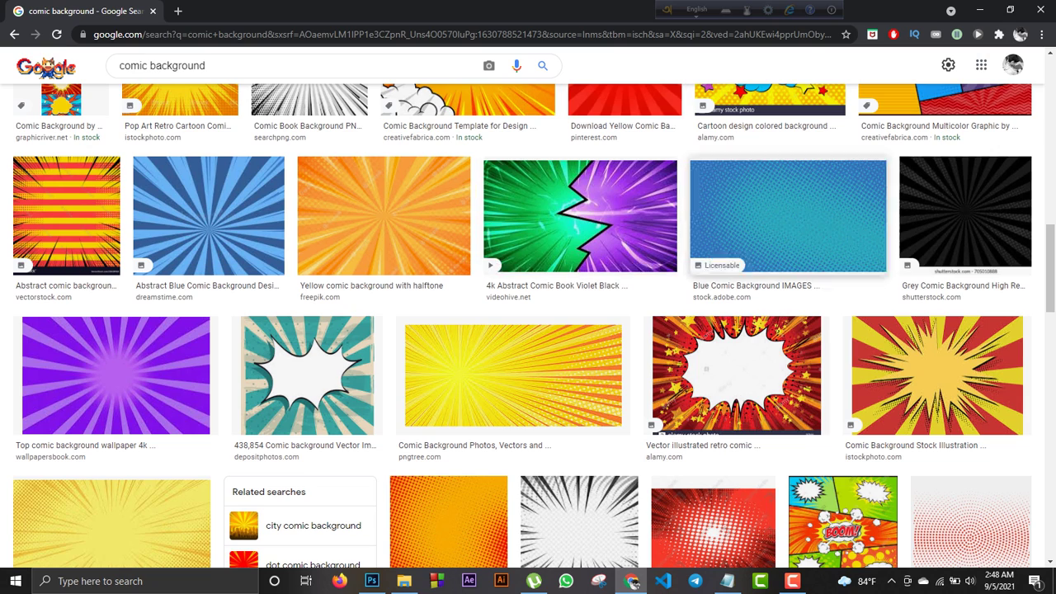
pyautogui.scroll(5, 528, 330)
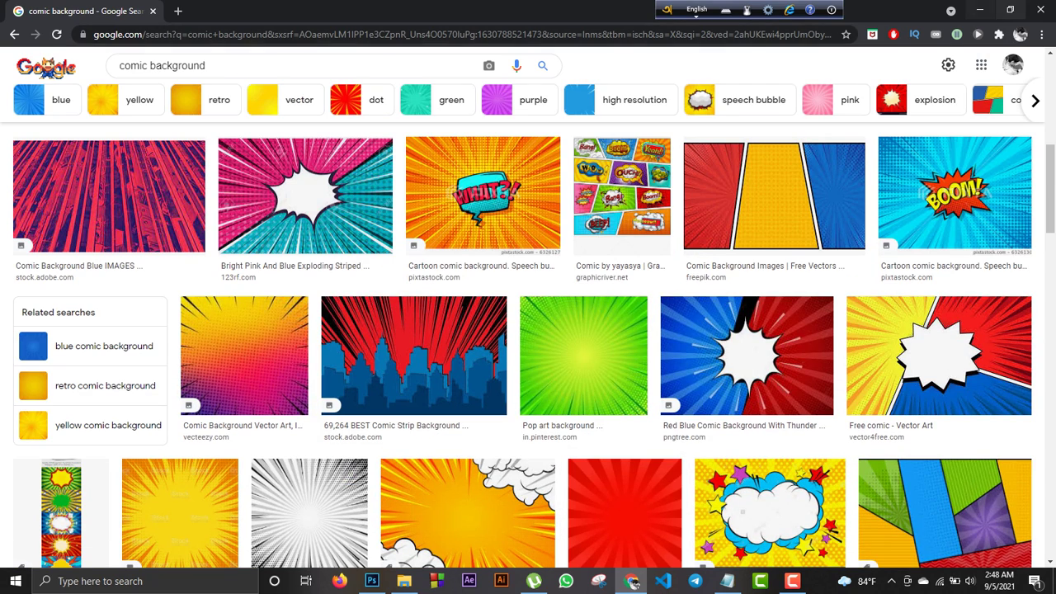
# Switch to File Explorer's thunail desgin folder, preview the background image 5211260, and close the preview.
pyautogui.click(979, 10)
pyautogui.doubleClick(24, 27)
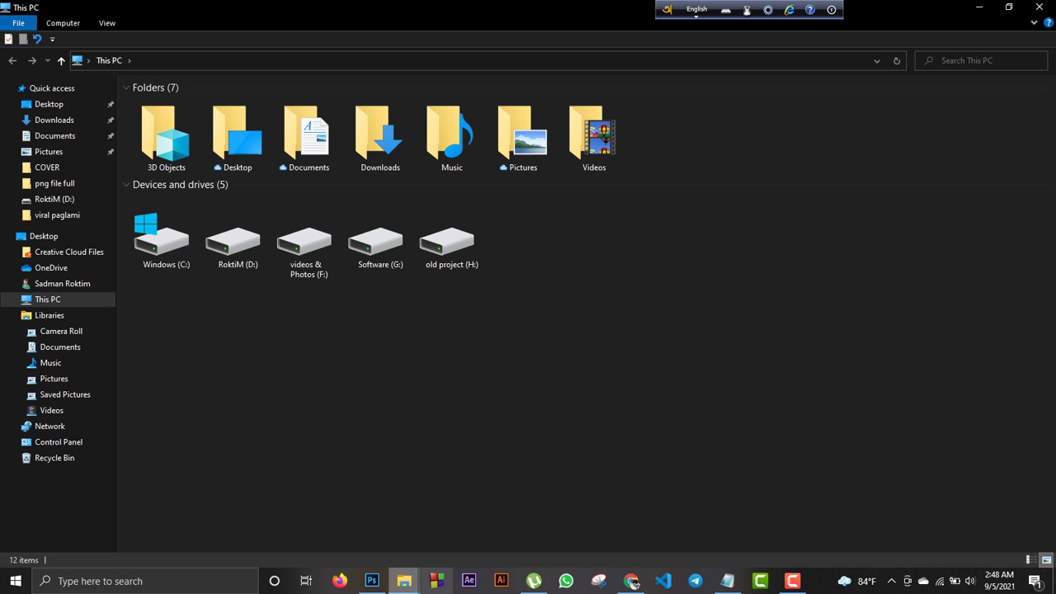
pyautogui.click(405, 581)
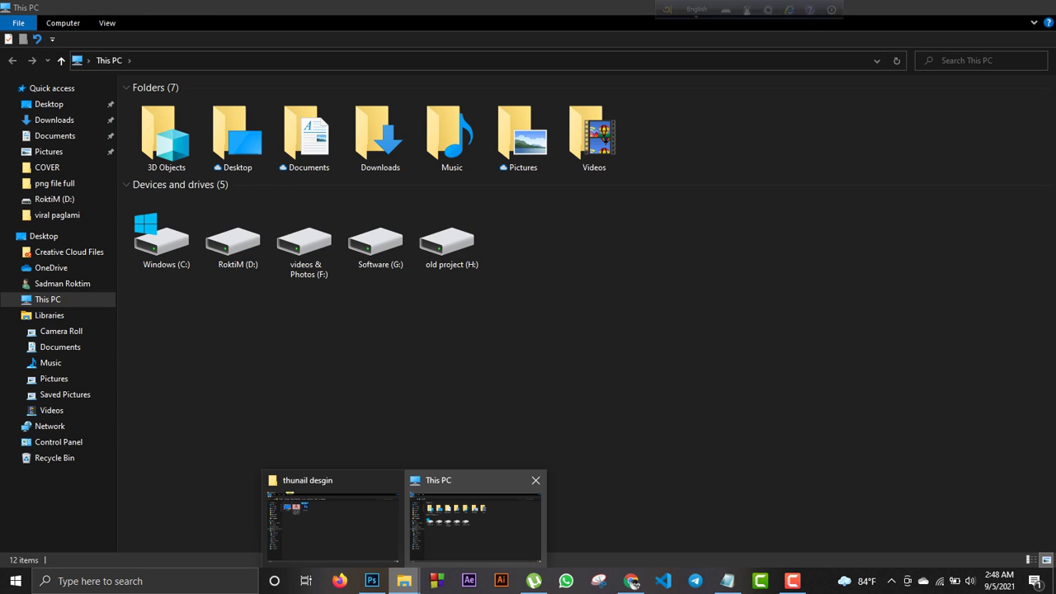
pyautogui.click(330, 519)
pyautogui.doubleClick(163, 121)
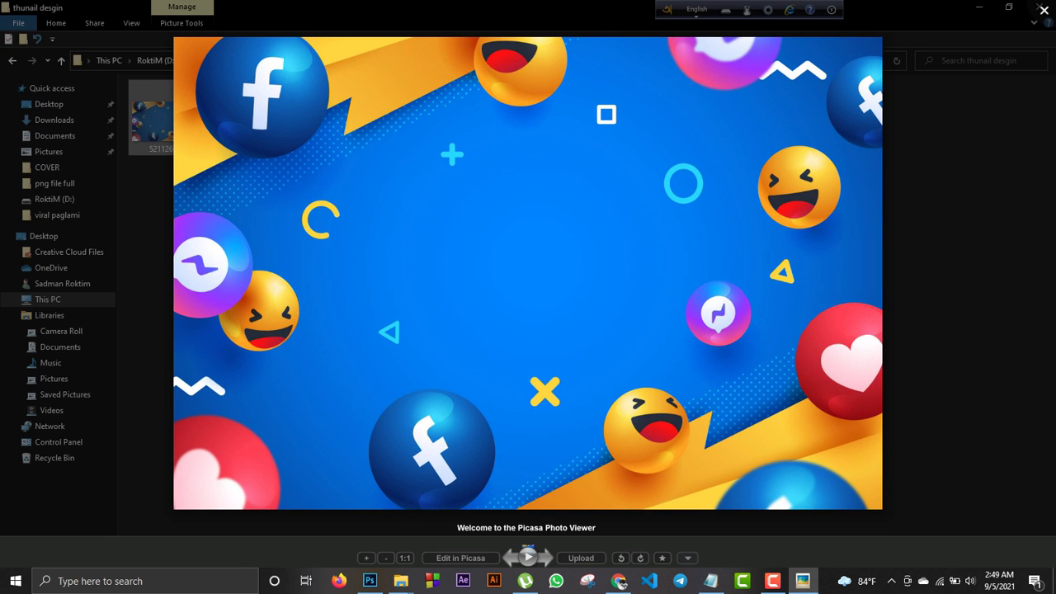
pyautogui.press('Escape')
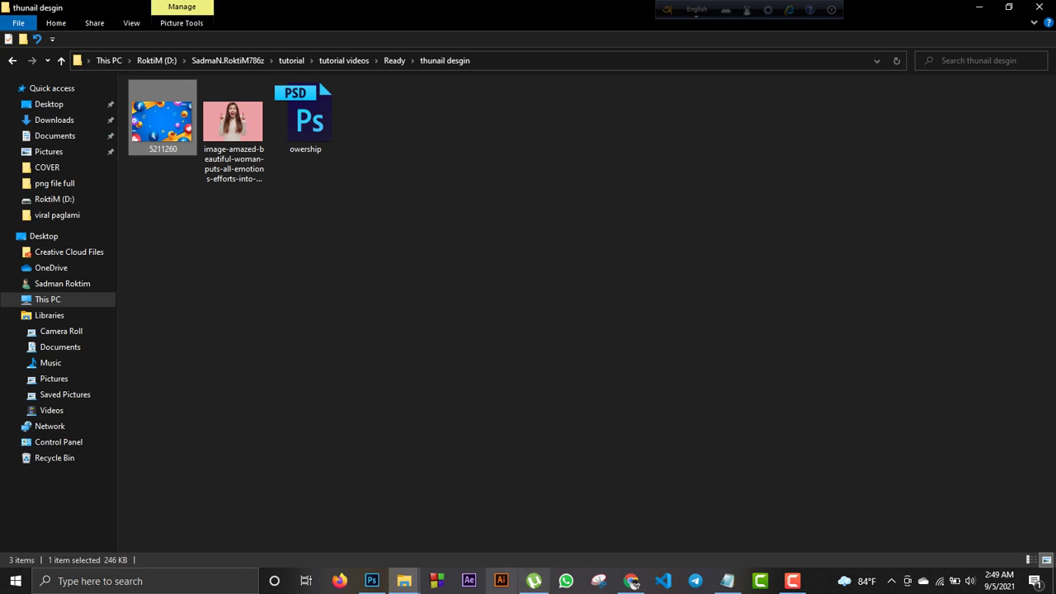
# Switch to Photoshop and create a new 300 × 300 pixel RGB document at 72 pixels/inch with a white background.
pyautogui.doubleClick(318, 79)
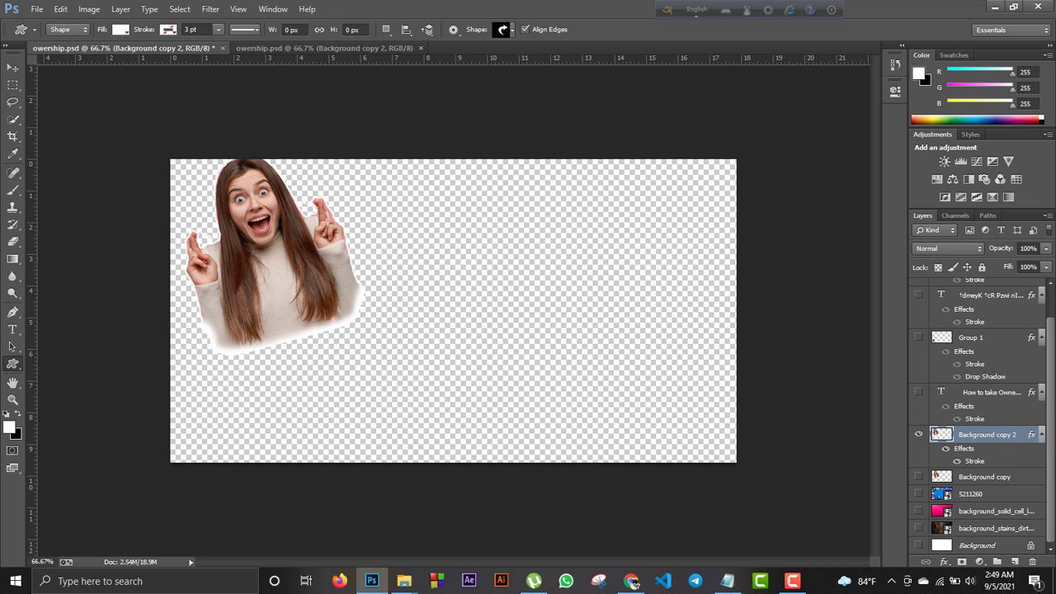
pyautogui.click(37, 9)
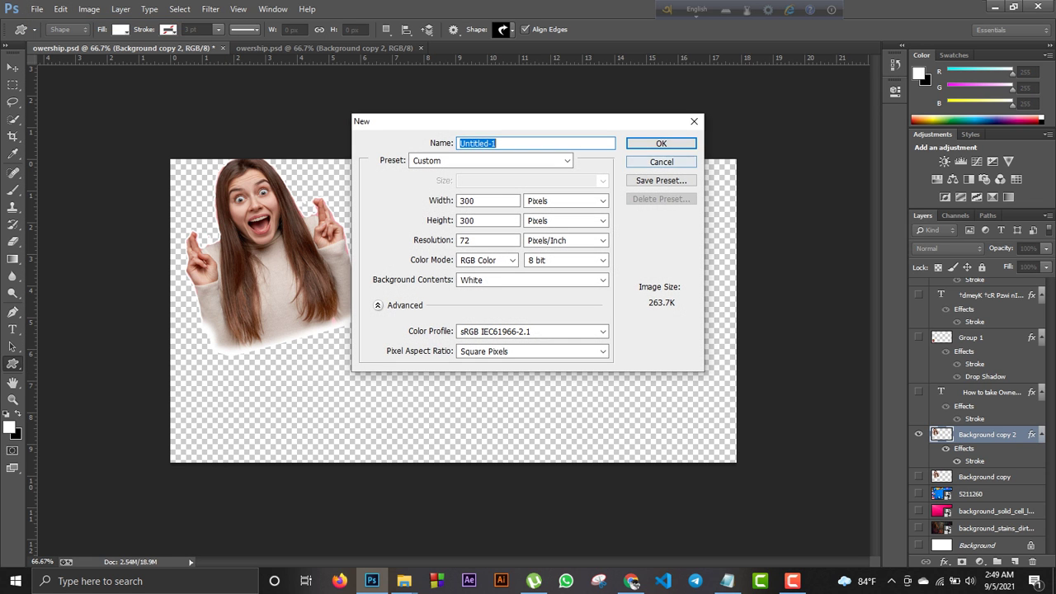
pyautogui.press('Return')
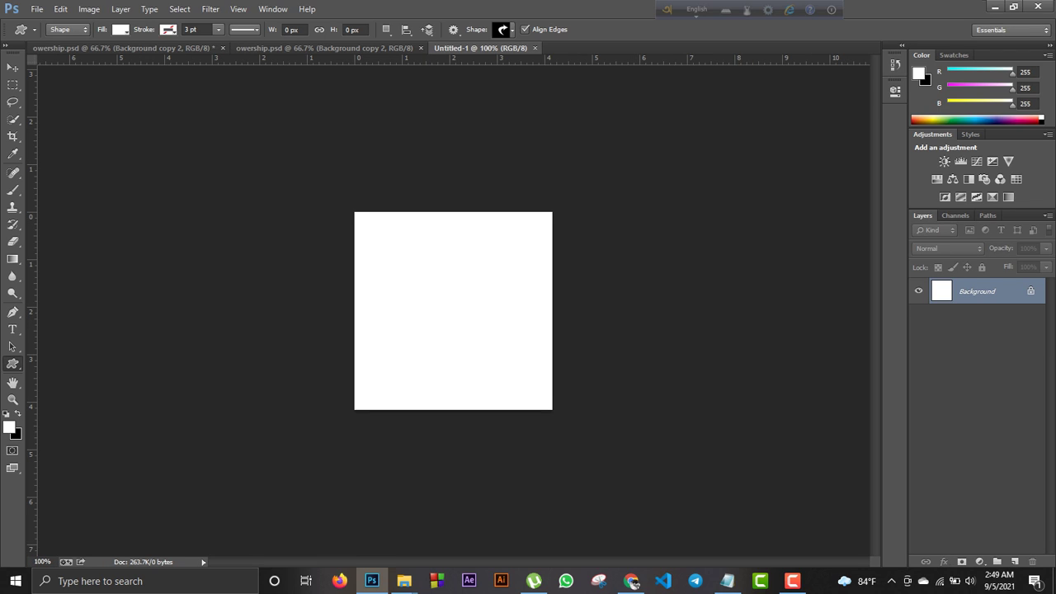
# Extend the canvas to about 16 × 9 inches with the Crop tool, using white as the background colour.
pyautogui.press('c')
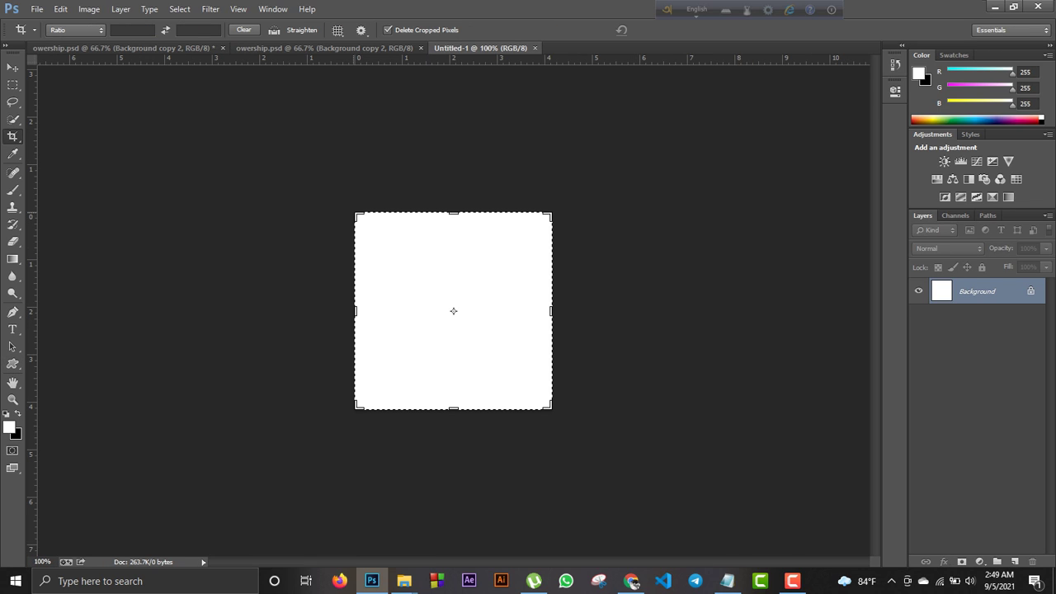
pyautogui.moveTo(356, 214); pyautogui.dragTo(43, 116)
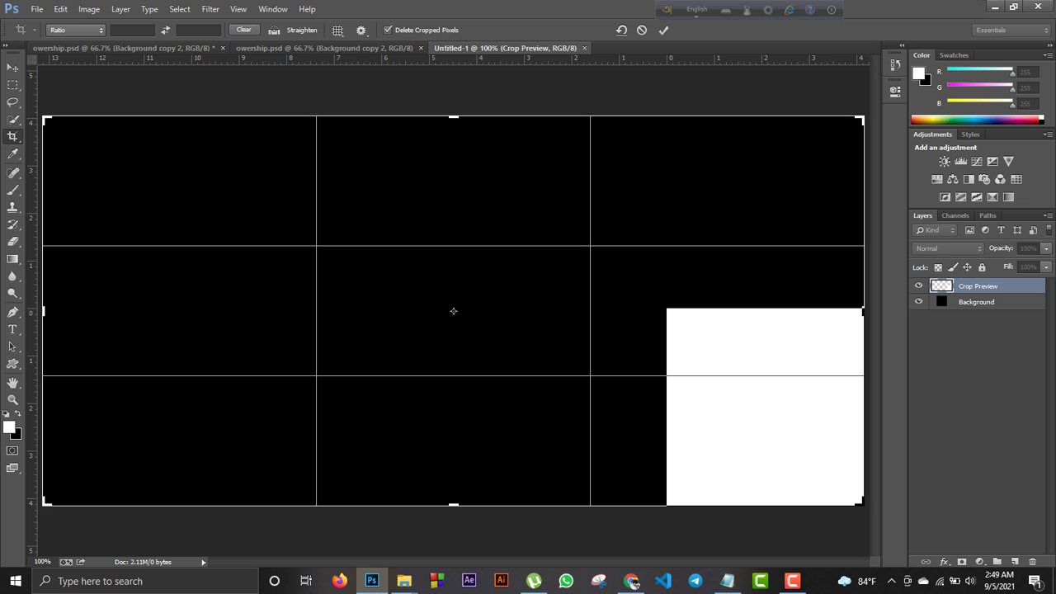
pyautogui.press('x')
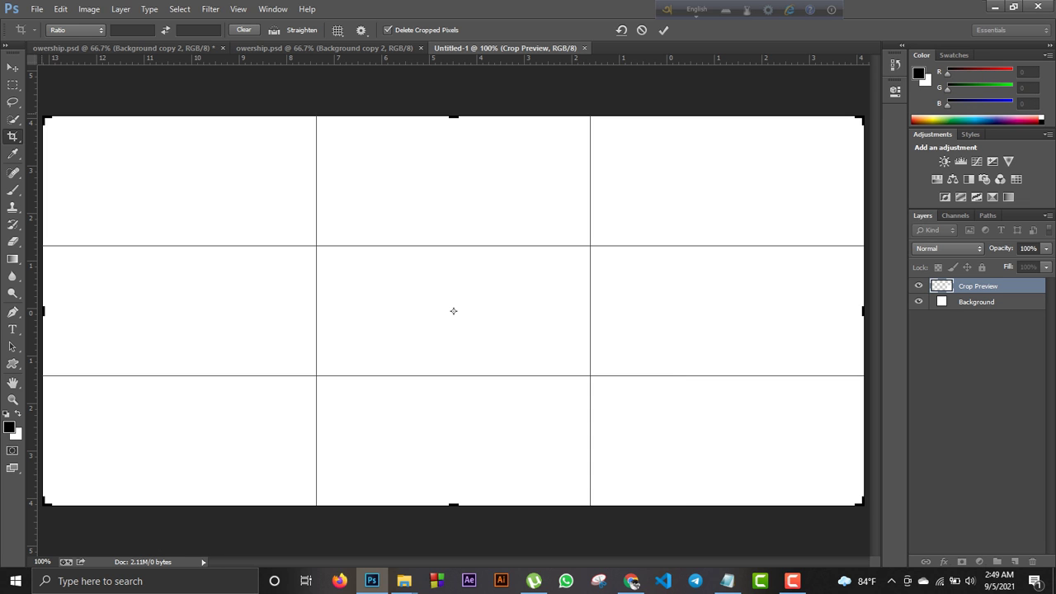
pyautogui.moveTo(43, 117); pyautogui.dragTo(96, 97)
pyautogui.moveTo(94, 98); pyautogui.dragTo(78, 98)
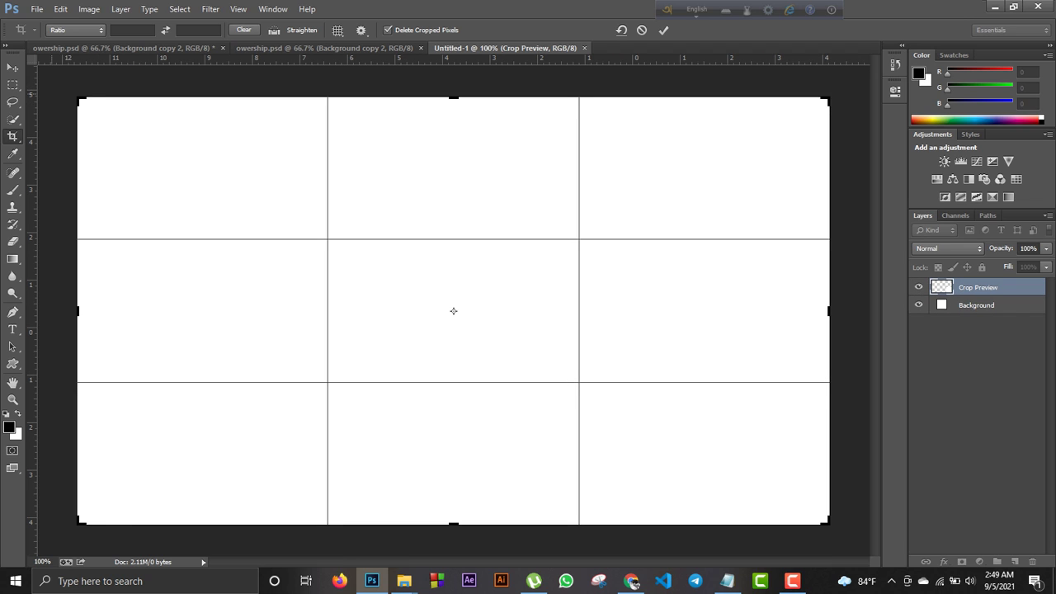
pyautogui.press('v')
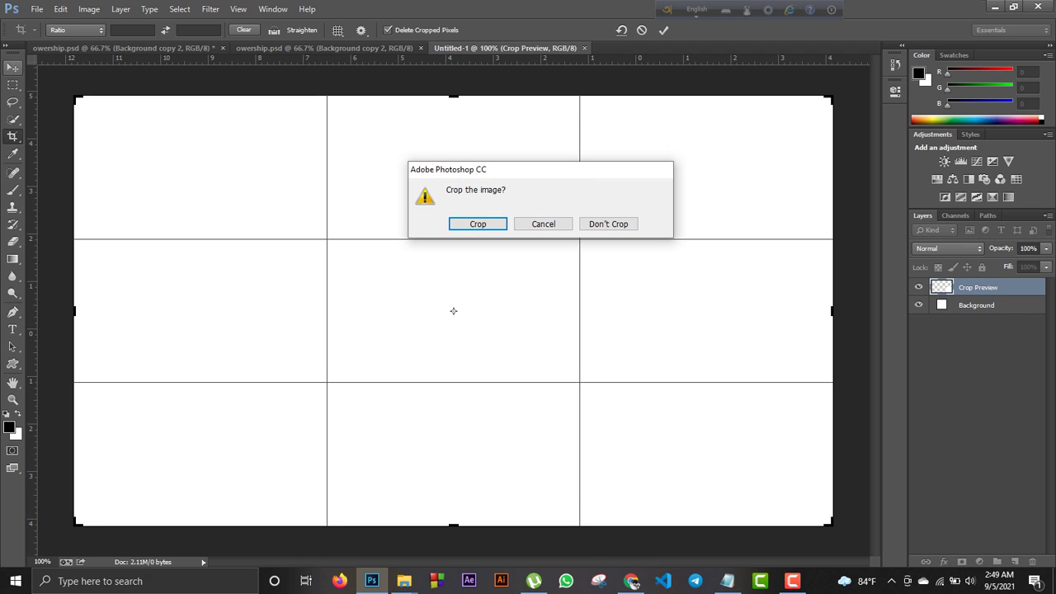
pyautogui.press('Return')
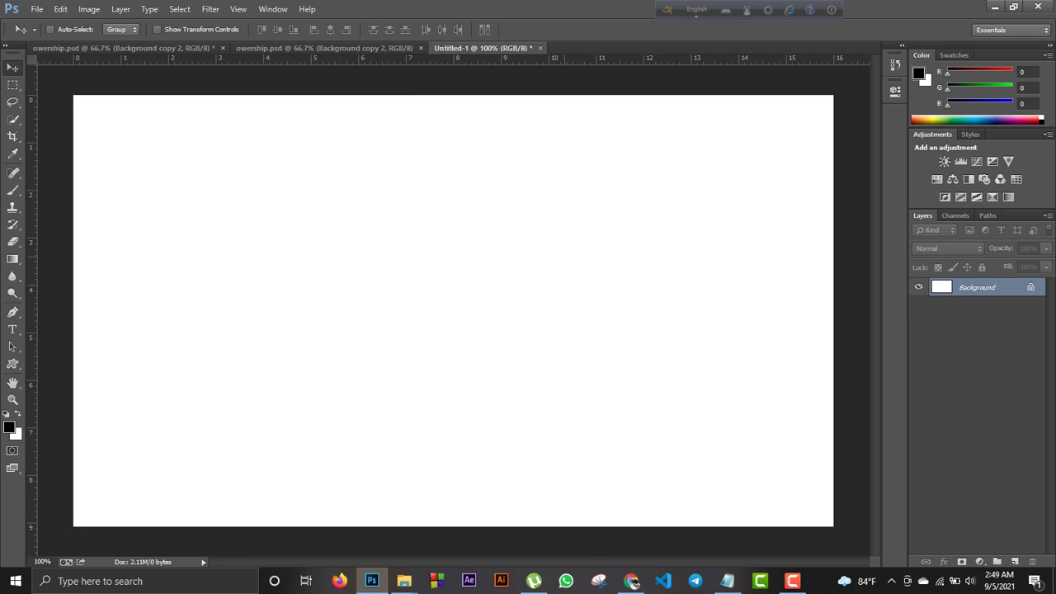
# Place the image 5211260 from the thunail desgin folder into the new document.
pyautogui.moveTo(404, 581)
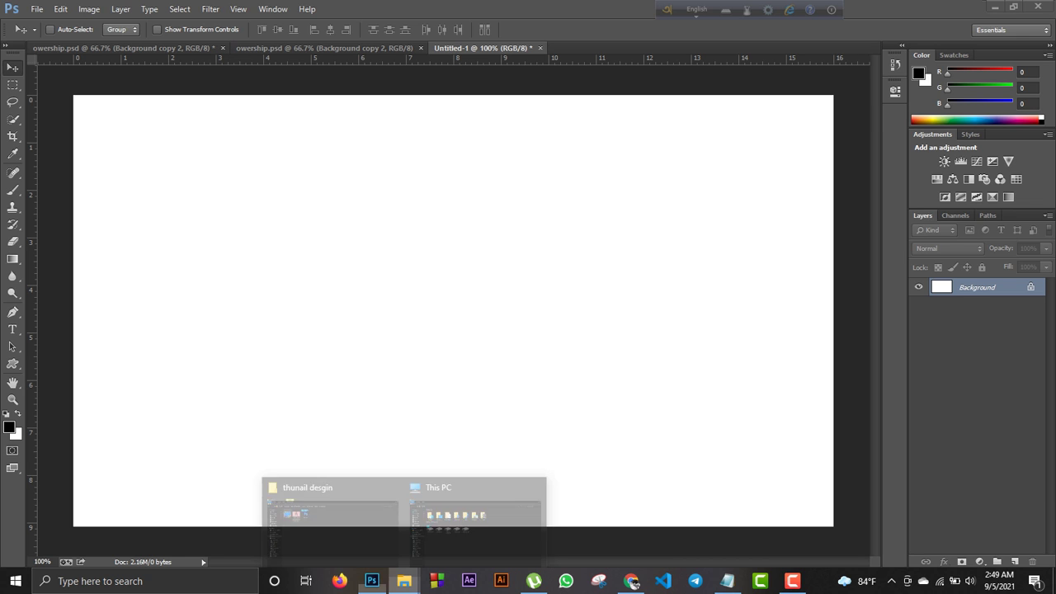
pyautogui.click(325, 515)
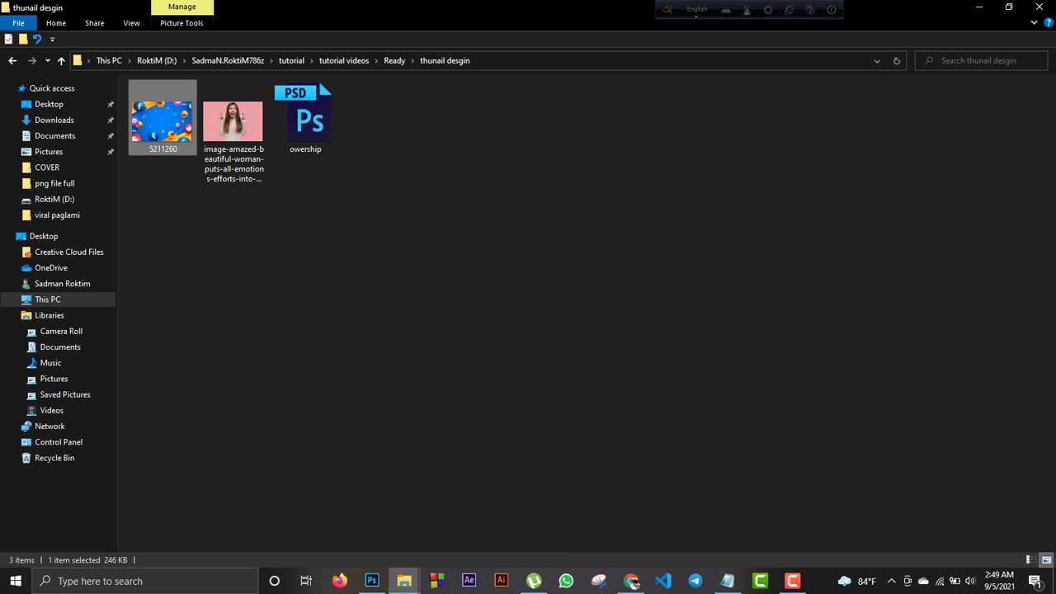
pyautogui.moveTo(162, 119); pyautogui.dragTo(452, 326)
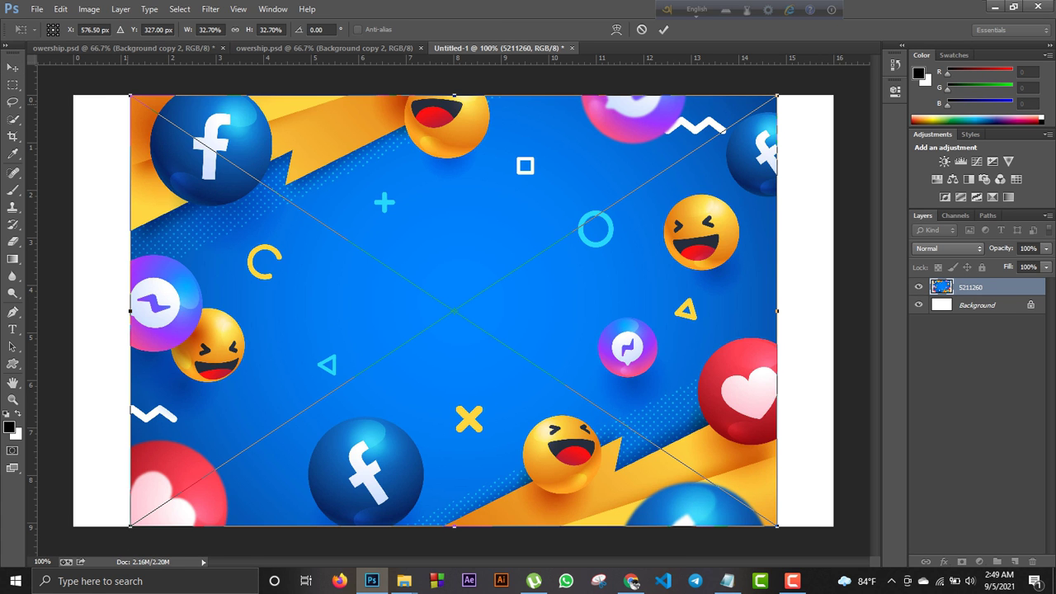
# Stretch the placed image over the canvas to about 37.87% width and 34.45% height, then apply the placement.
pyautogui.moveTo(129, 311); pyautogui.dragTo(73, 311)
pyautogui.moveTo(777, 95); pyautogui.dragTo(833, 96)
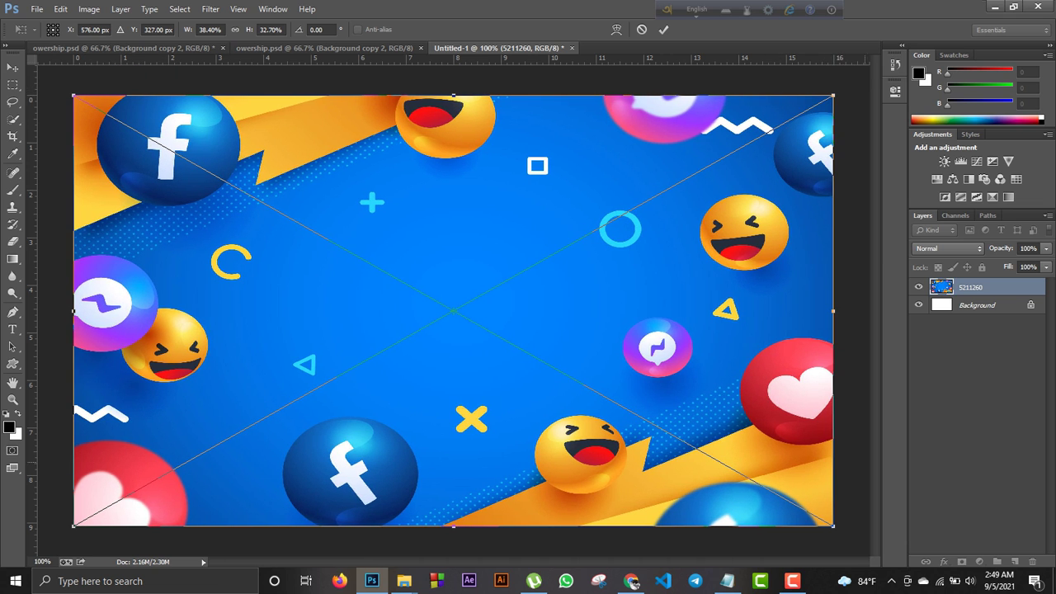
pyautogui.moveTo(833, 526); pyautogui.dragTo(823, 548)
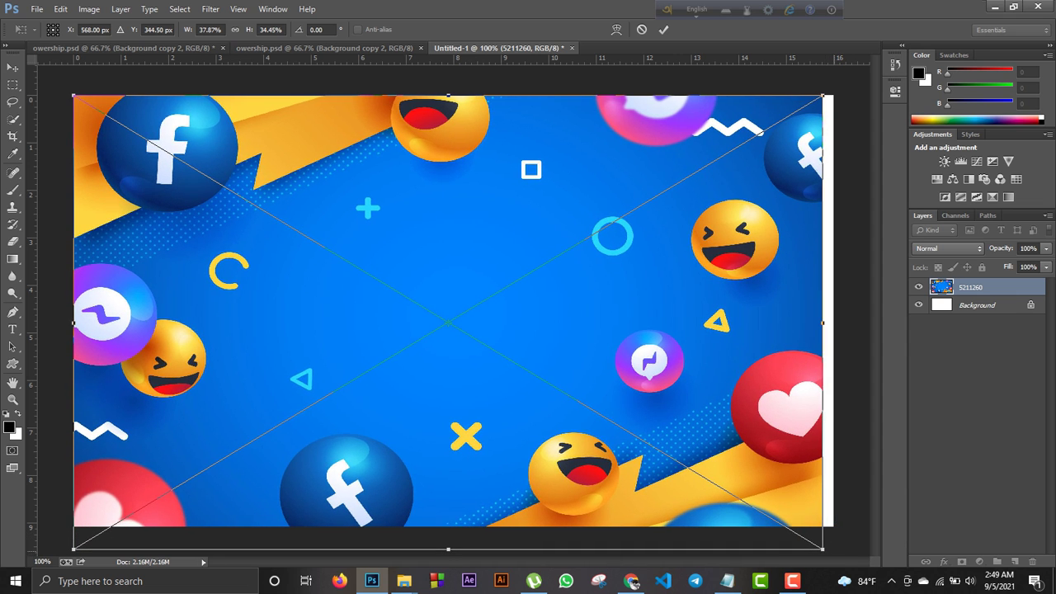
pyautogui.click(12, 68)
pyautogui.click(480, 224)
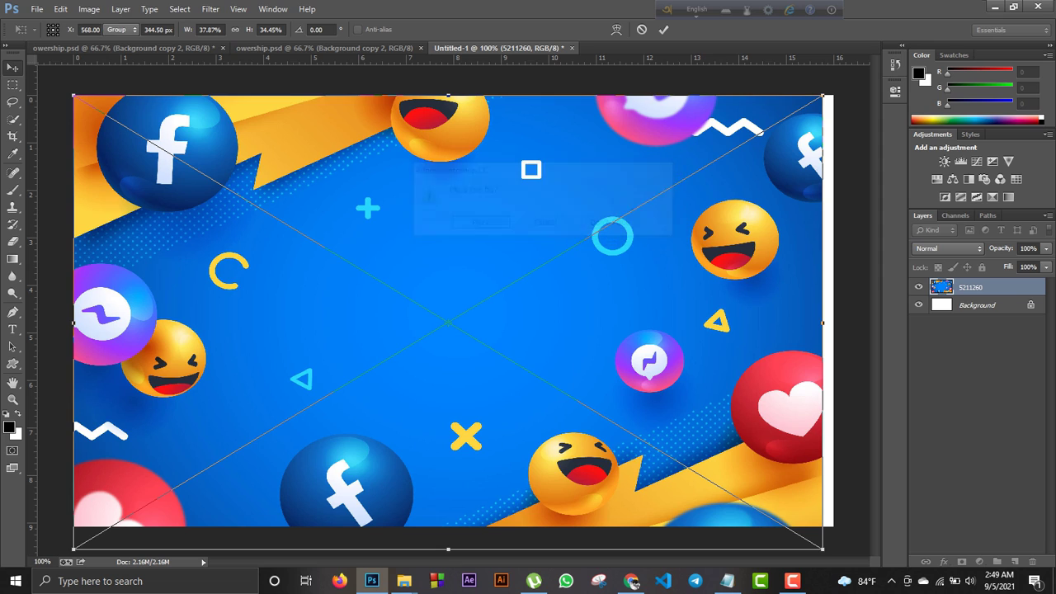
pyautogui.click(978, 305)
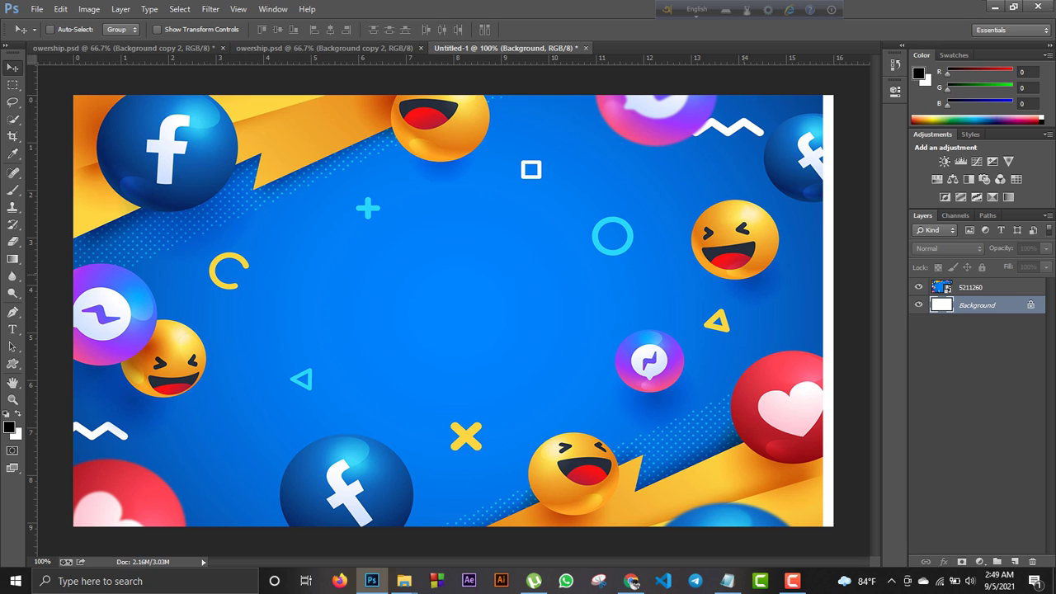
pyautogui.click(791, 240)
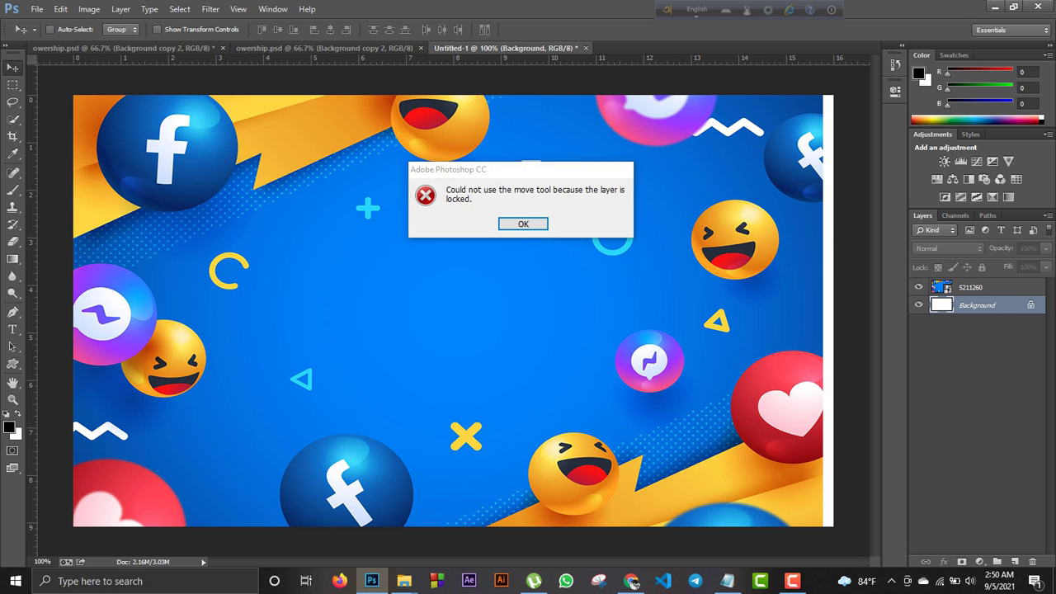
pyautogui.click(523, 224)
# Widen the 5211260 image layer to 38.40% so it reaches the canvas's right edge, and apply the transform.
pyautogui.click(976, 287)
pyautogui.moveTo(633, 234)
pyautogui.mouseDown()
pyautogui.moveTo(643, 235)
pyautogui.moveTo(634, 234)
pyautogui.mouseUp()
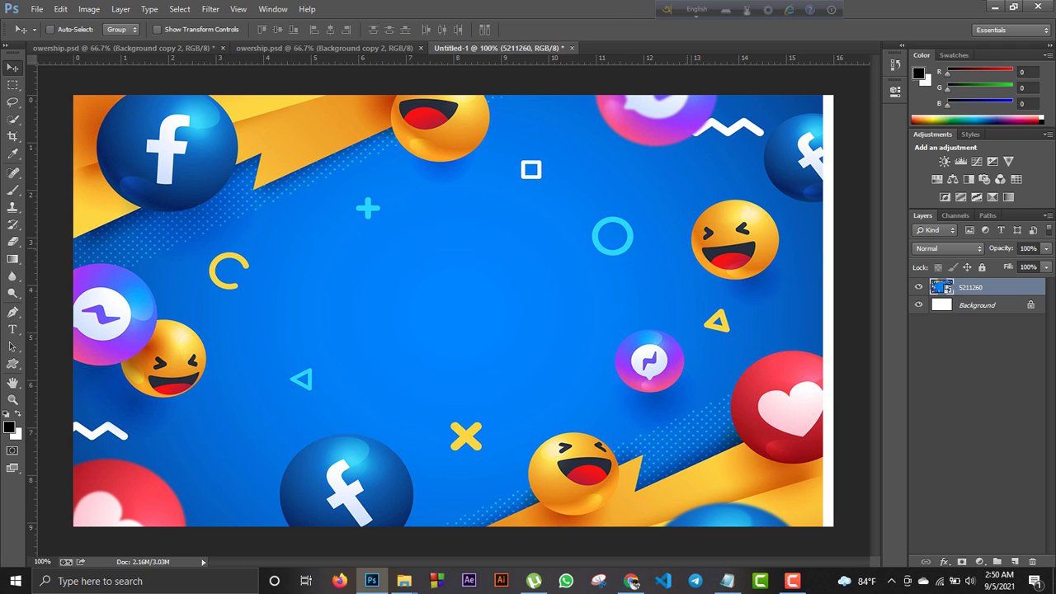
pyautogui.hotkey('ctrl', 't')
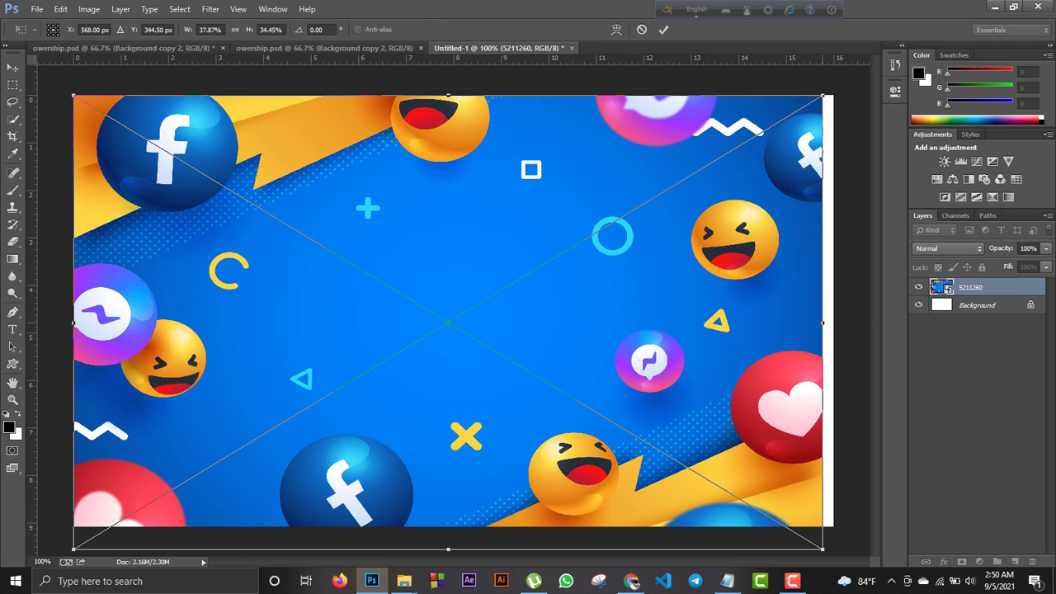
pyautogui.moveTo(824, 323); pyautogui.dragTo(833, 323)
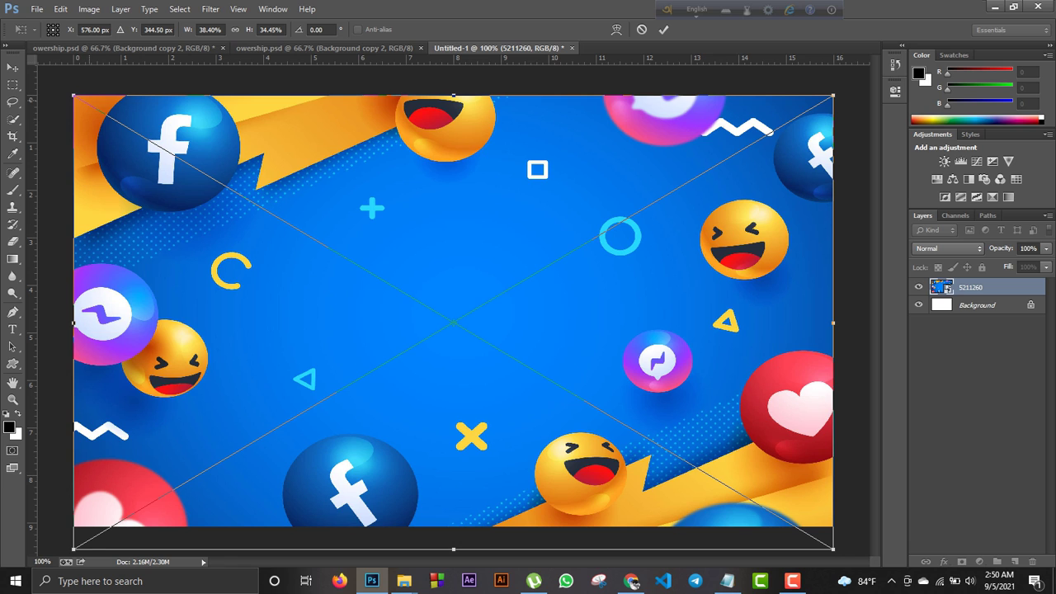
pyautogui.click(13, 66)
pyautogui.press('Return')
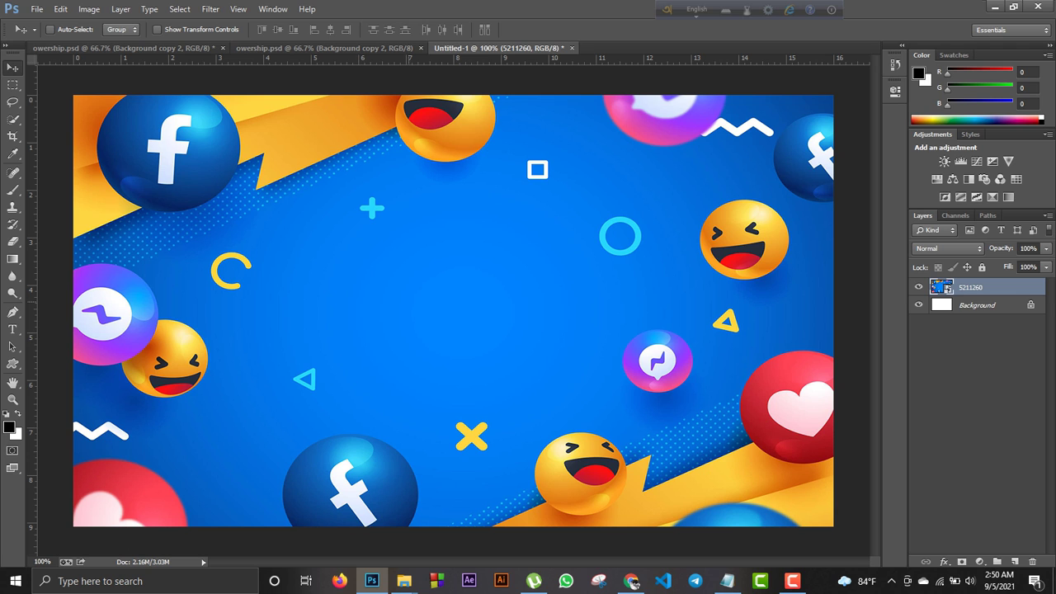
# Review the two open owership.psd documents as references, then return to the Untitled-1 thumbnail.
pyautogui.click(124, 48)
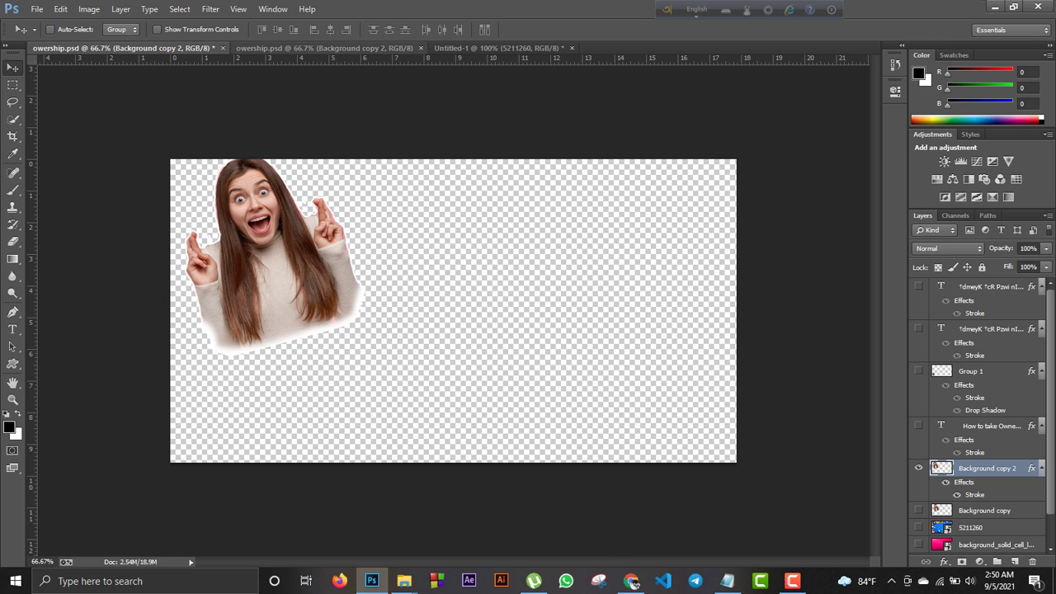
pyautogui.click(324, 48)
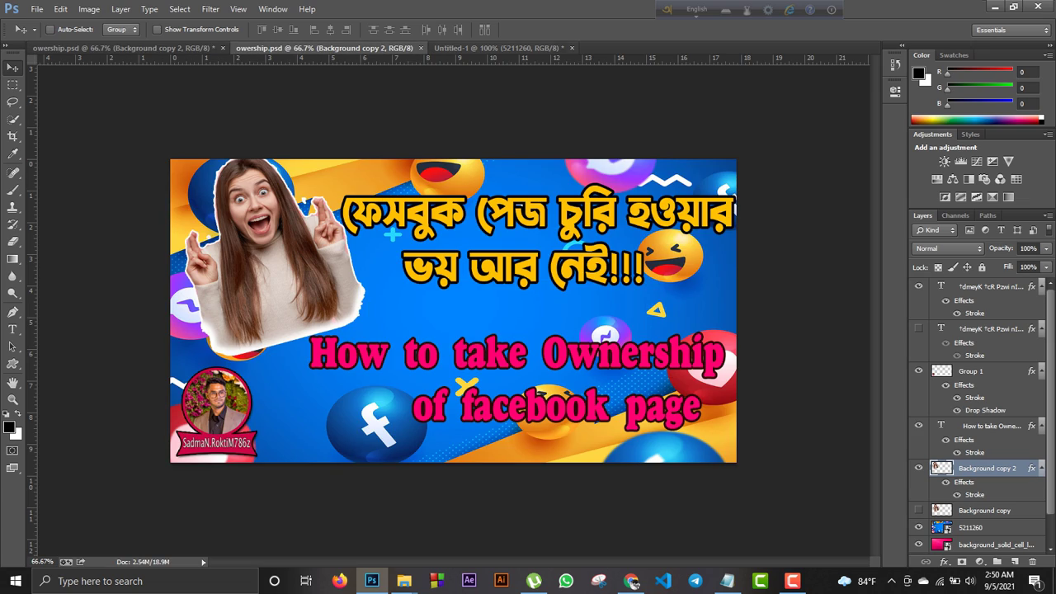
pyautogui.click(499, 48)
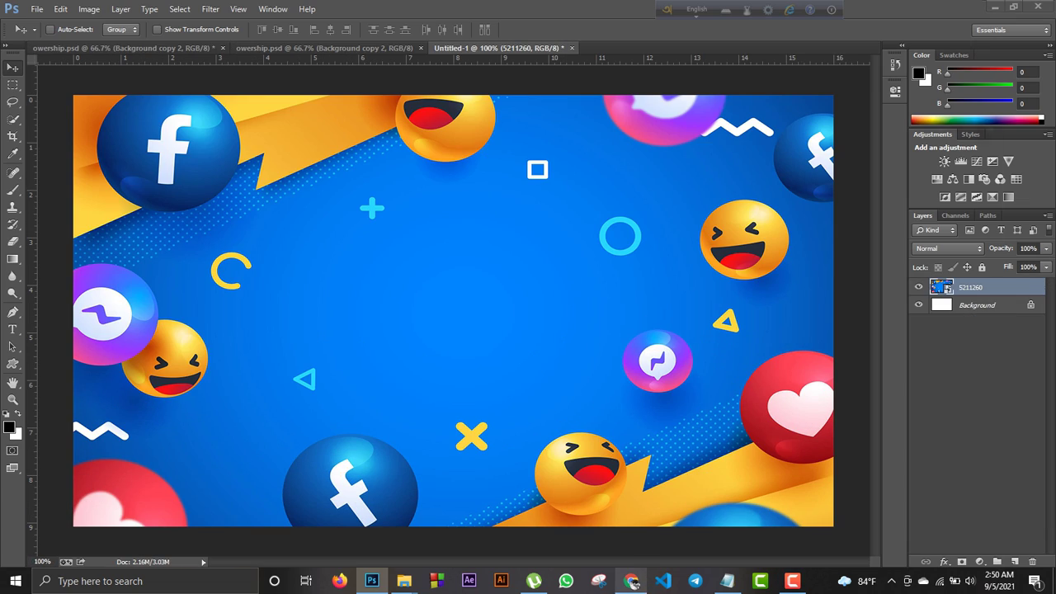
# Switch to Chrome, search Google Images for "wow face", browse the photos, and minimise the browser.
pyautogui.click(631, 581)
pyautogui.click(165, 65)
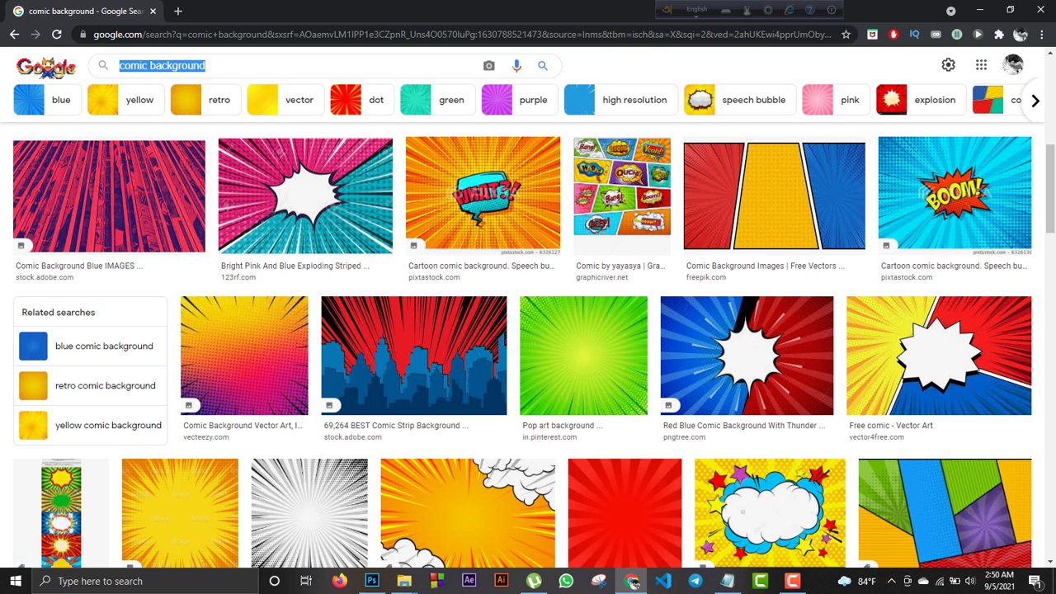
pyautogui.press('BackSpace')
pyautogui.write('wow ')
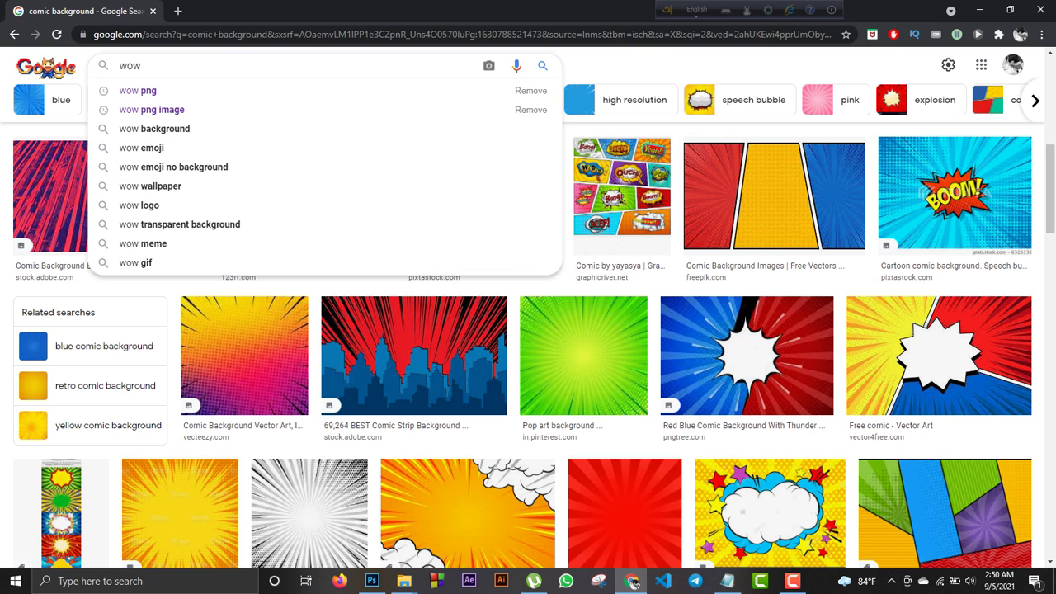
pyautogui.write('face')
pyautogui.press('Return')
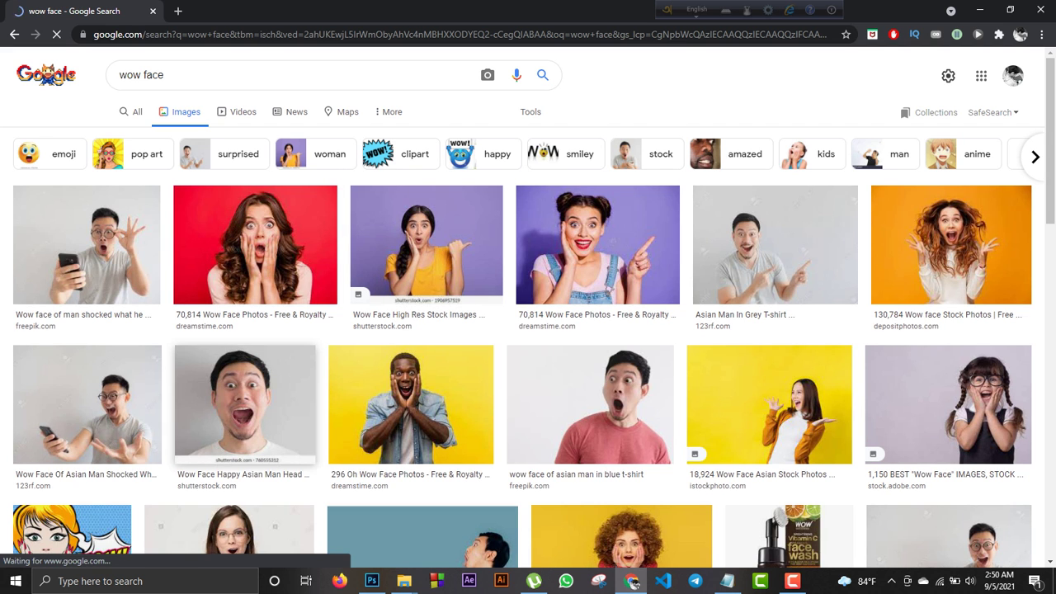
pyautogui.scroll(-2, 594, 247)
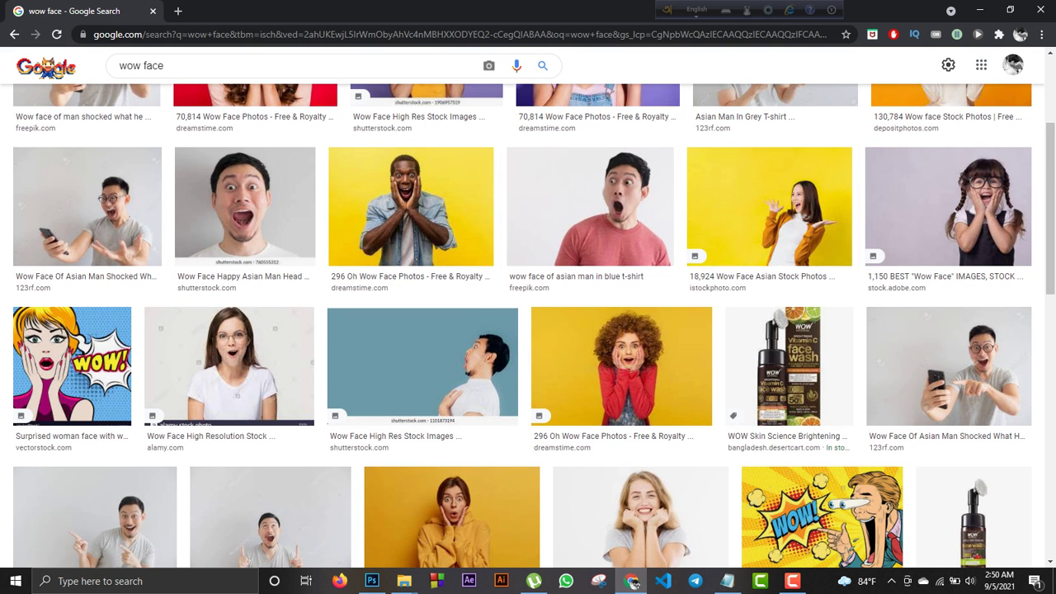
pyautogui.click(979, 10)
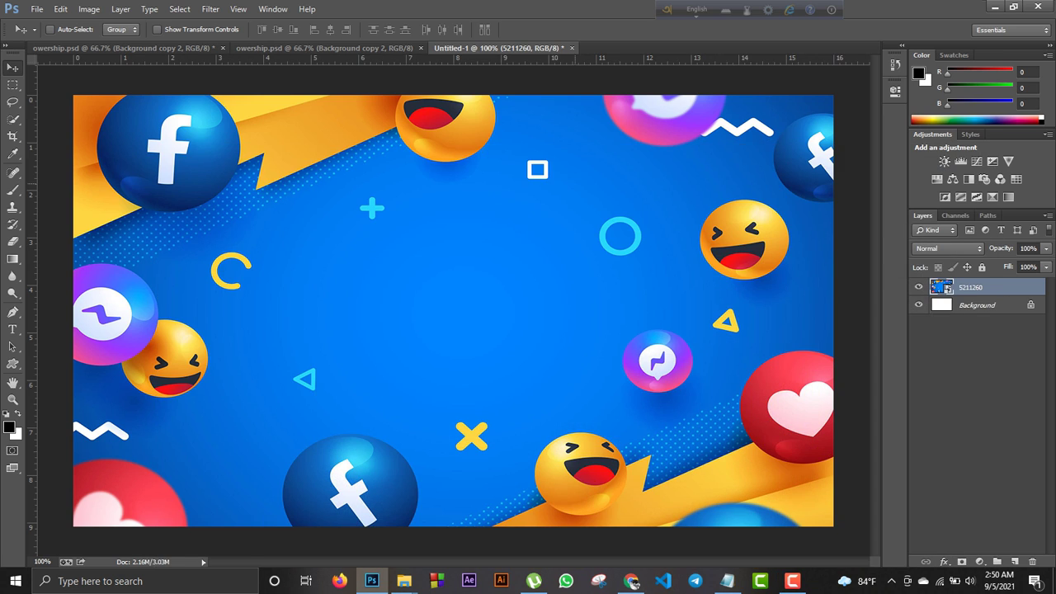
# Open the amazed-woman photo from the thunail desgin folder as its own Photoshop document and activate the Quick Selection tool.
pyautogui.moveTo(404, 580)
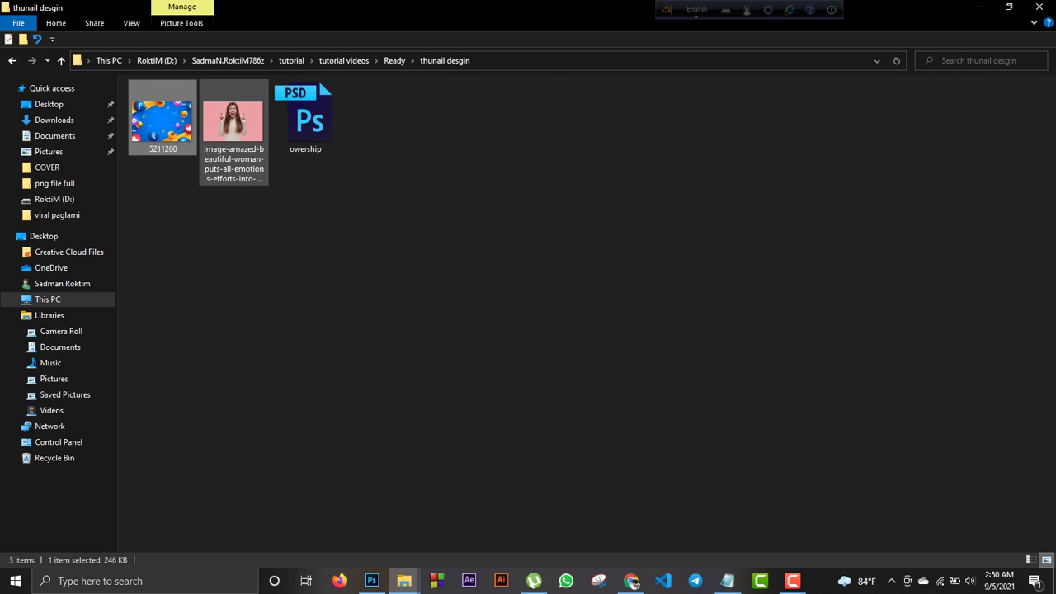
pyautogui.click(234, 132)
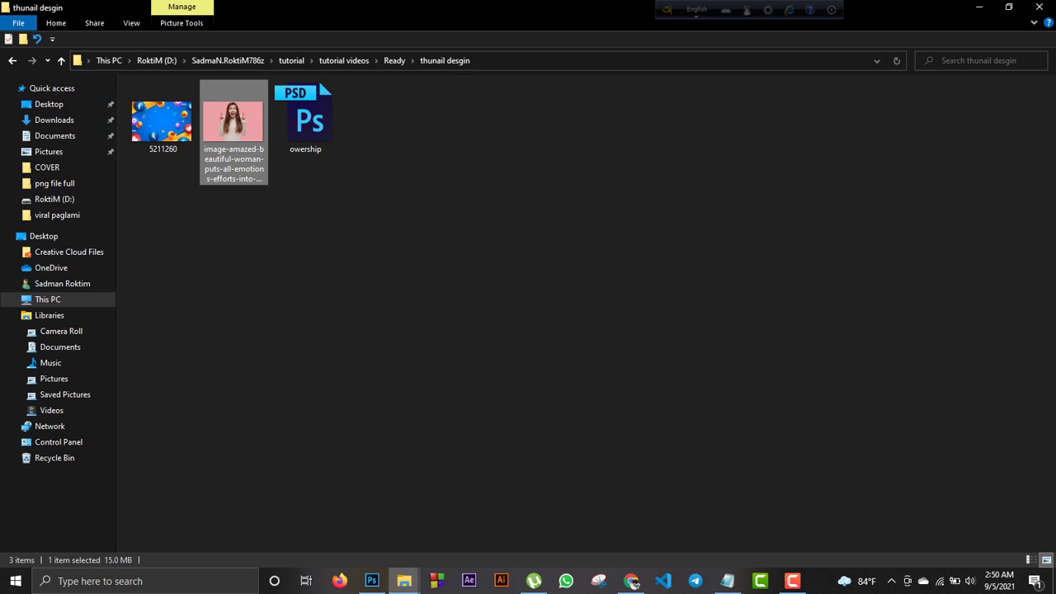
pyautogui.press('Return')
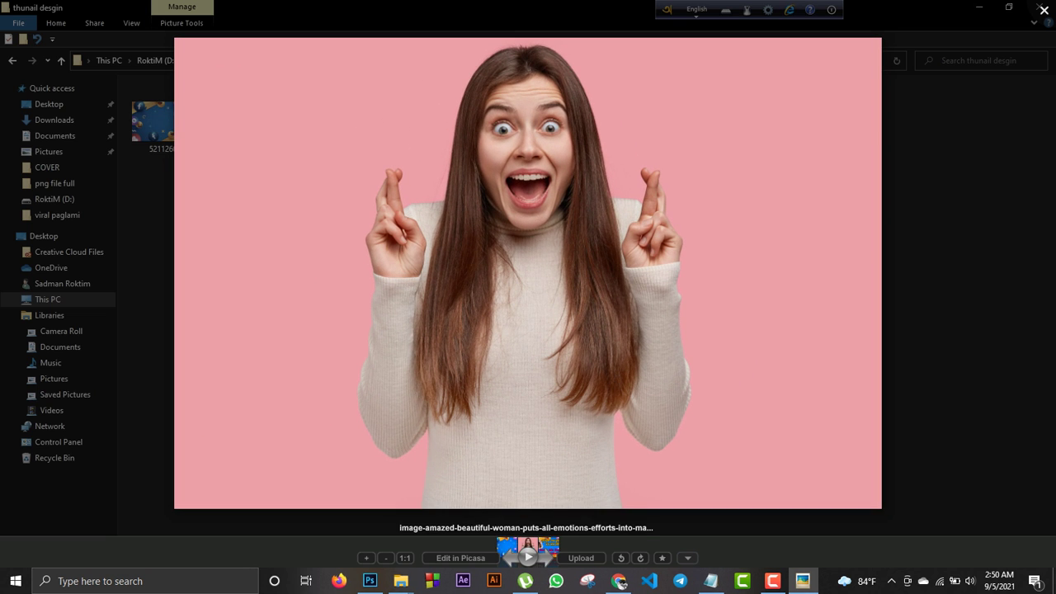
pyautogui.press('Escape')
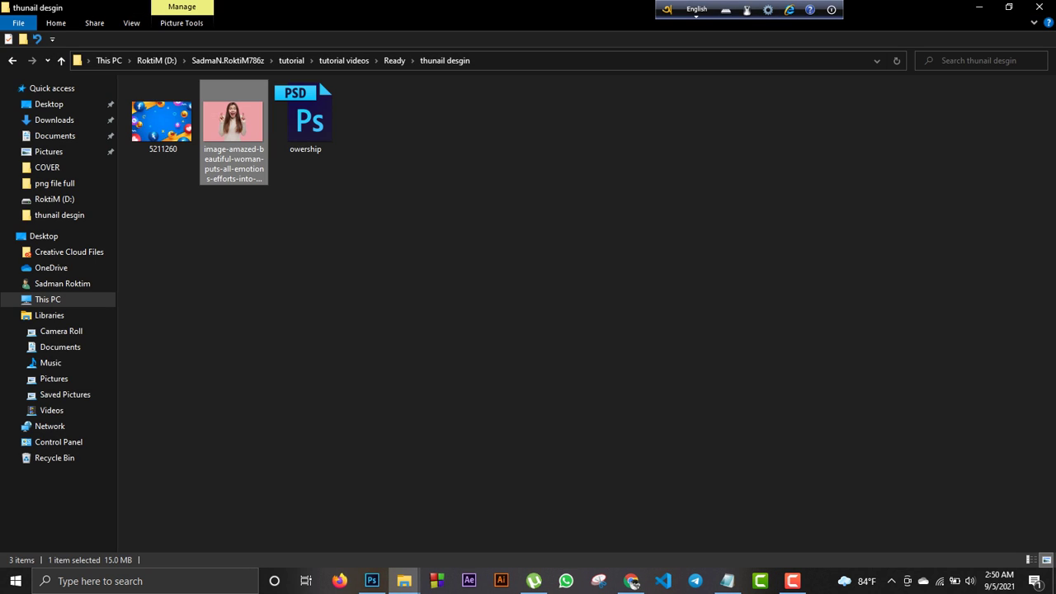
pyautogui.moveTo(234, 124); pyautogui.dragTo(655, 39)
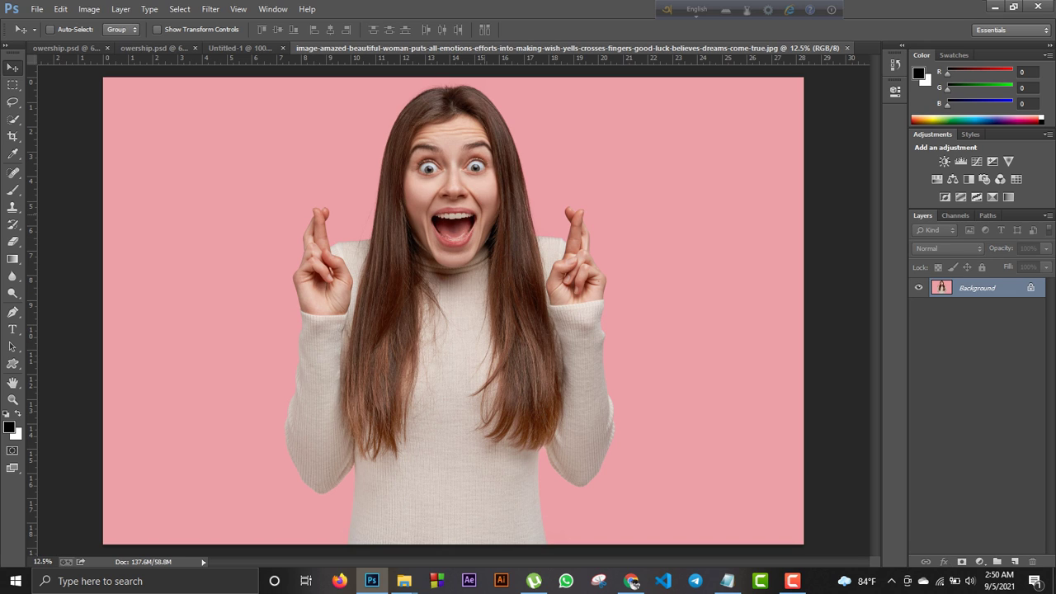
pyautogui.press('w')
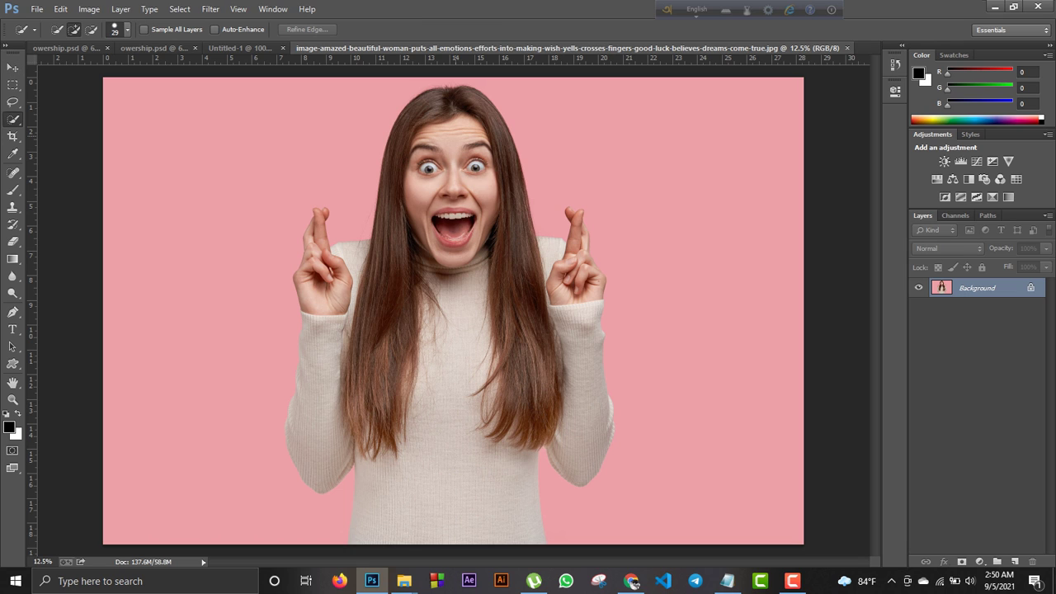
pyautogui.rightClick(446, 118)
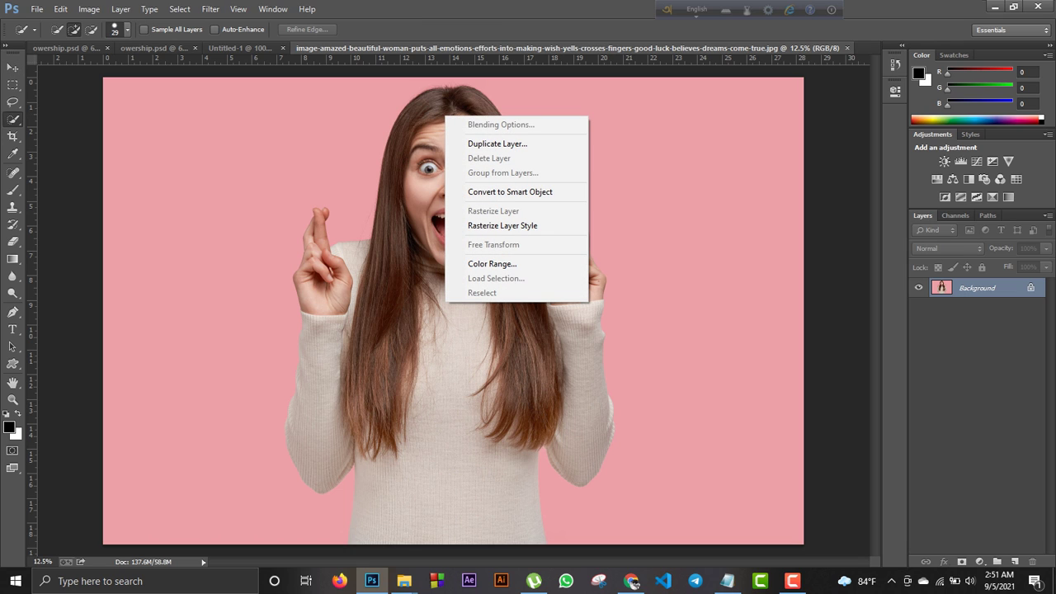
pyautogui.click(91, 29)
pyautogui.rightClick(439, 119)
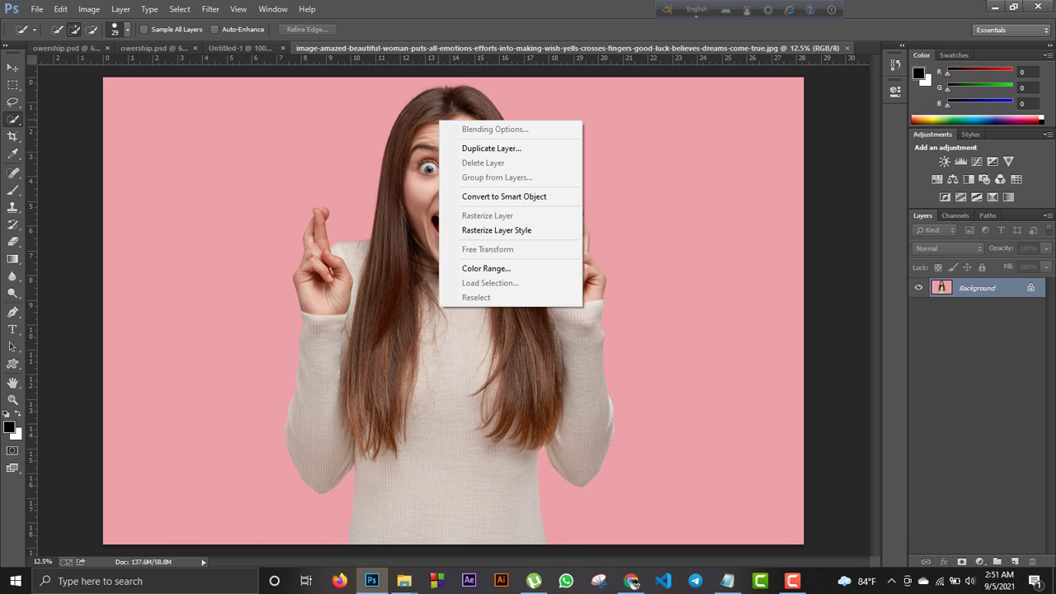
pyautogui.press('Escape')
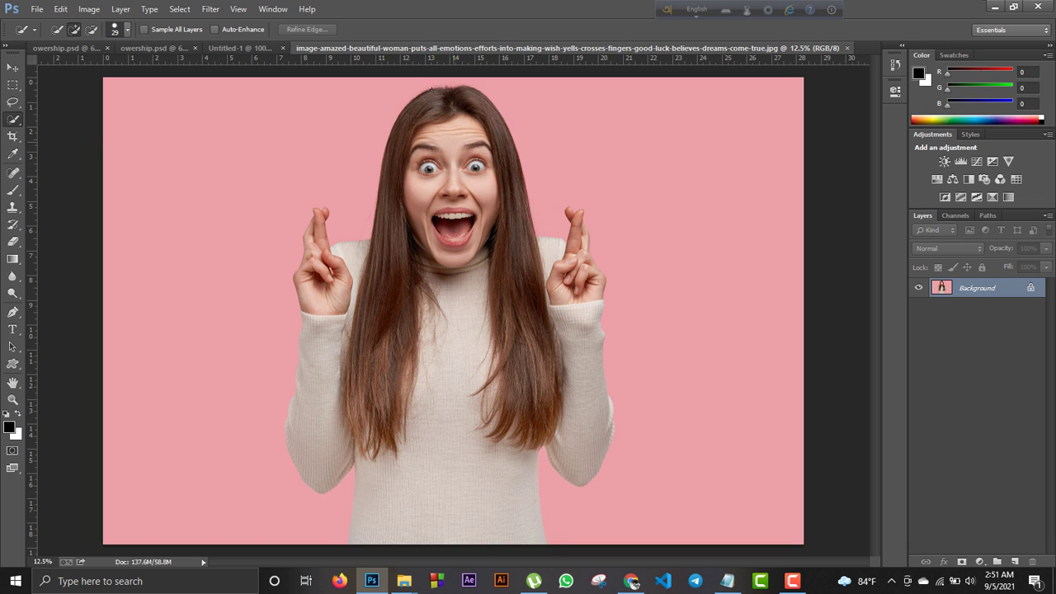
# Quick-select the woman's face and torso, plus the hair, arm and raised hand on the photo's left side.
pyautogui.moveTo(431, 88)
pyautogui.mouseDown()
pyautogui.moveTo(439, 144)
pyautogui.moveTo(472, 188)
pyautogui.moveTo(499, 321)
pyautogui.moveTo(498, 458)
pyautogui.moveTo(513, 505)
pyautogui.moveTo(510, 540)
pyautogui.mouseUp()
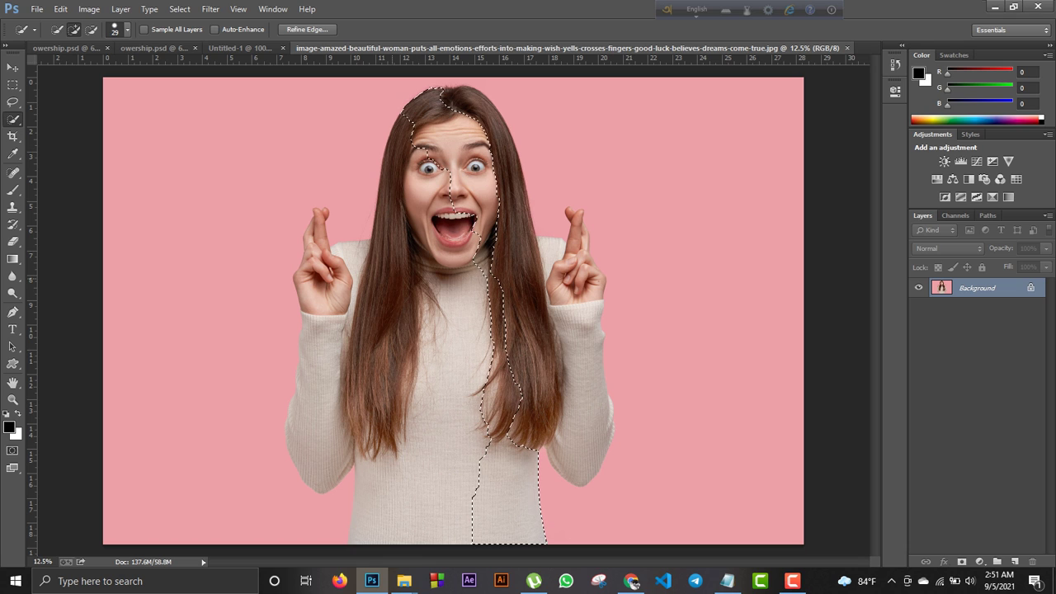
pyautogui.moveTo(426, 142)
pyautogui.mouseDown()
pyautogui.moveTo(433, 177)
pyautogui.moveTo(392, 161)
pyautogui.moveTo(422, 203)
pyautogui.mouseUp()
pyautogui.moveTo(385, 308)
pyautogui.mouseDown()
pyautogui.moveTo(370, 419)
pyautogui.moveTo(377, 470)
pyautogui.mouseUp()
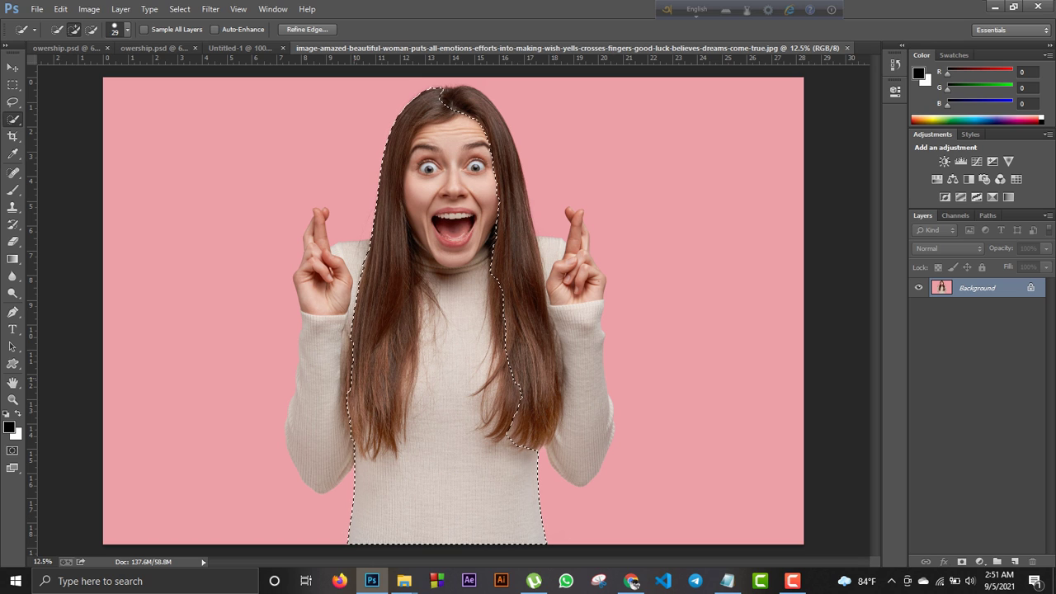
pyautogui.moveTo(353, 347)
pyautogui.mouseDown()
pyautogui.moveTo(347, 382)
pyautogui.moveTo(319, 404)
pyautogui.moveTo(324, 483)
pyautogui.moveTo(320, 338)
pyautogui.mouseUp()
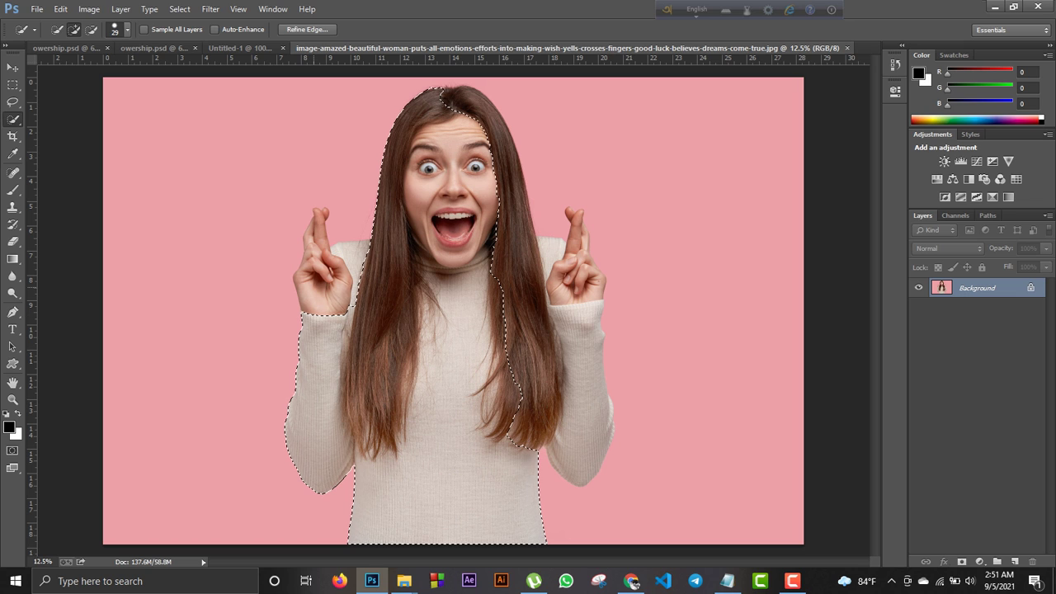
pyautogui.moveTo(312, 272); pyautogui.dragTo(317, 225)
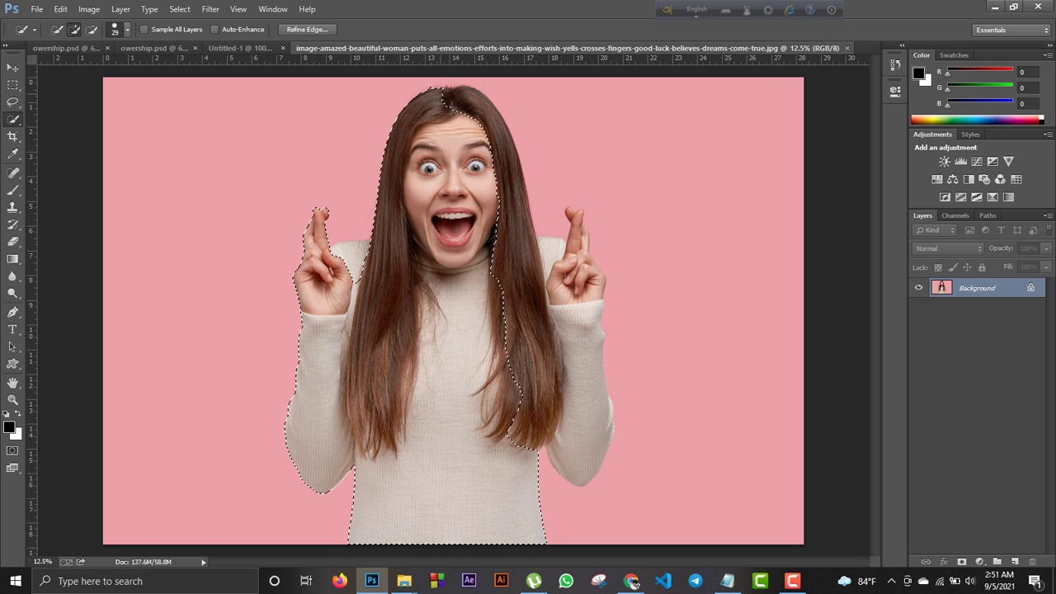
# Add the hair, sleeve and crossed-fingers hand on the photo's right side to the selection of the woman.
pyautogui.moveTo(523, 413)
pyautogui.mouseDown()
pyautogui.moveTo(520, 281)
pyautogui.moveTo(482, 115)
pyautogui.mouseUp()
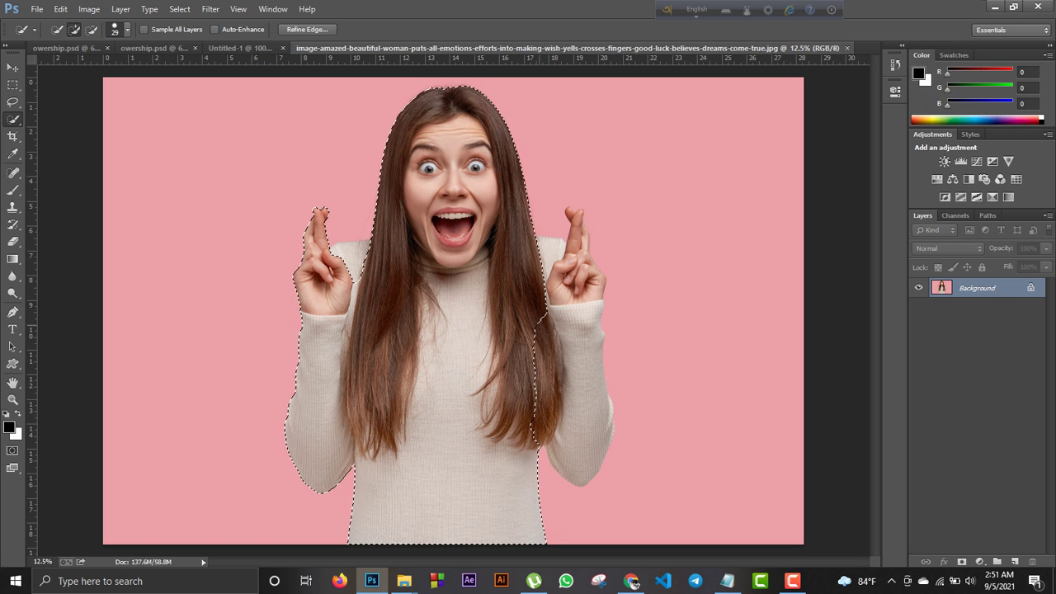
pyautogui.moveTo(538, 312)
pyautogui.mouseDown()
pyautogui.moveTo(551, 409)
pyautogui.moveTo(563, 383)
pyautogui.moveTo(579, 398)
pyautogui.moveTo(594, 461)
pyautogui.mouseUp()
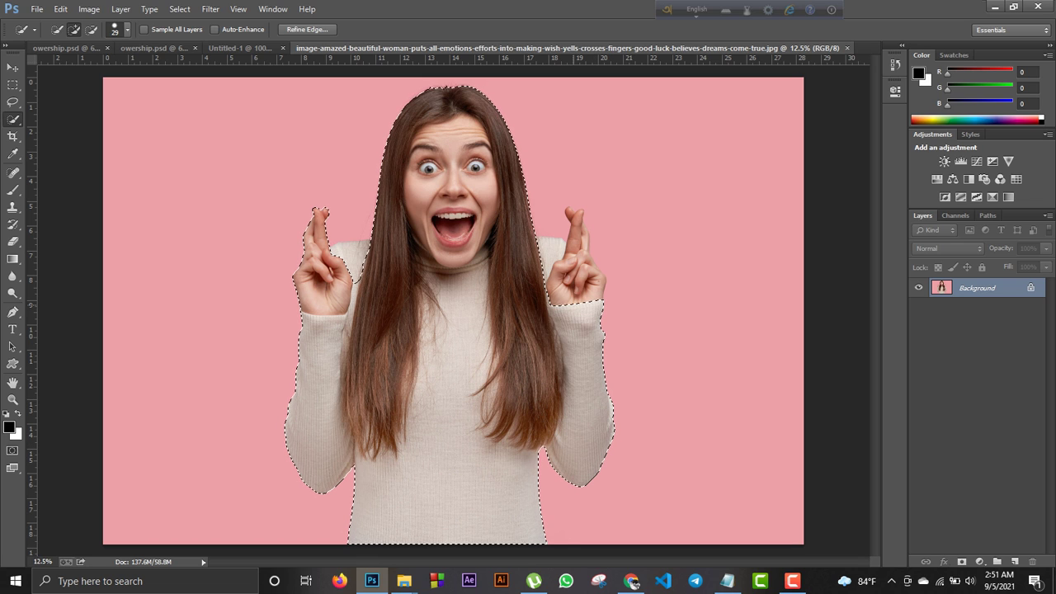
pyautogui.moveTo(568, 303); pyautogui.dragTo(573, 216)
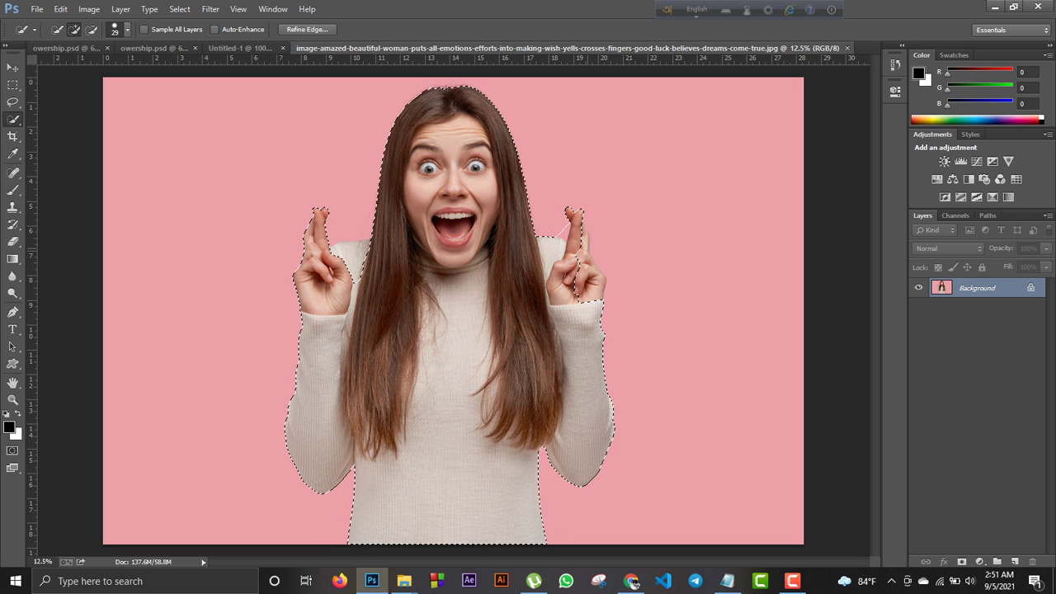
pyautogui.click(587, 274)
# Move the selected woman cutout from the photo into the Untitled-1 thumbnail document as a new layer.
pyautogui.moveTo(476, 252); pyautogui.dragTo(490, 216)
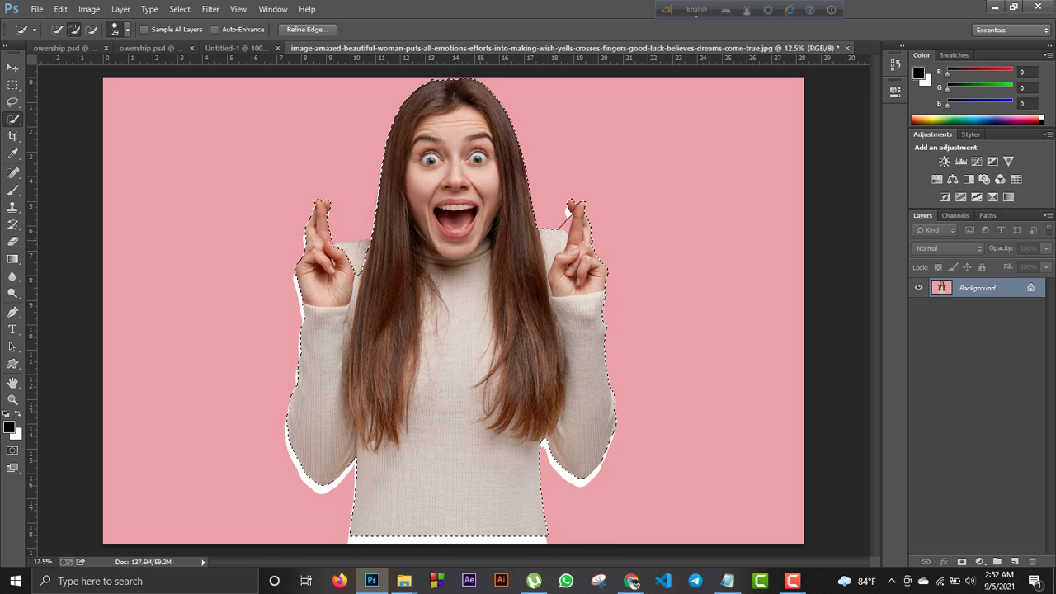
pyautogui.moveTo(485, 200); pyautogui.dragTo(346, 221)
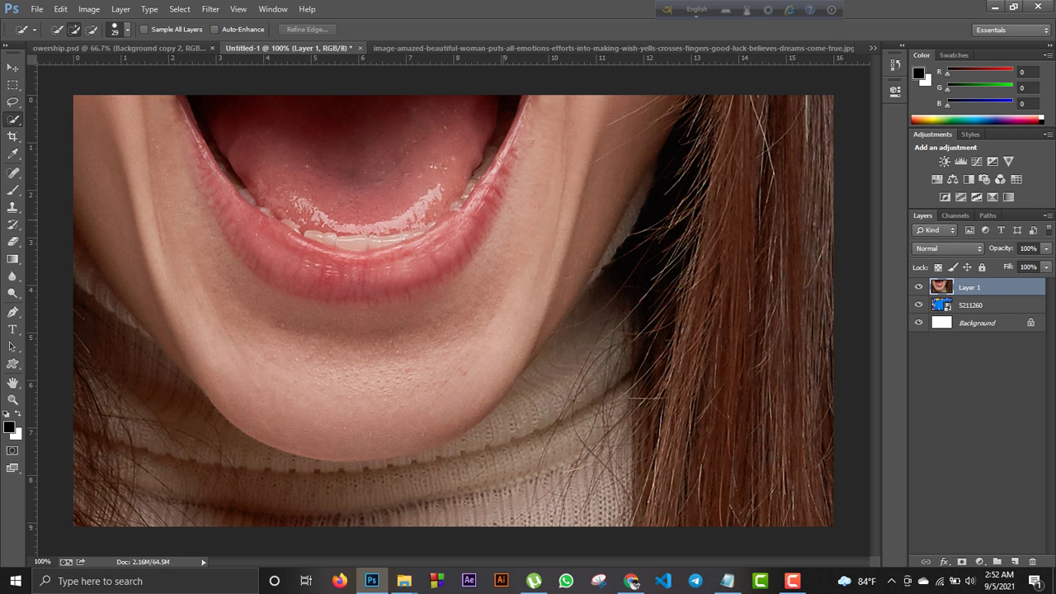
# Scale the woman layer down to about 10.67% width and 8.11% height and fit it into the canvas's upper-left corner.
pyautogui.hotkey('ctrl', '-')
pyautogui.hotkey('ctrl', '+')
pyautogui.hotkey('ctrl', '-')
pyautogui.hotkey('ctrl', '-')
pyautogui.hotkey('ctrl', '-')
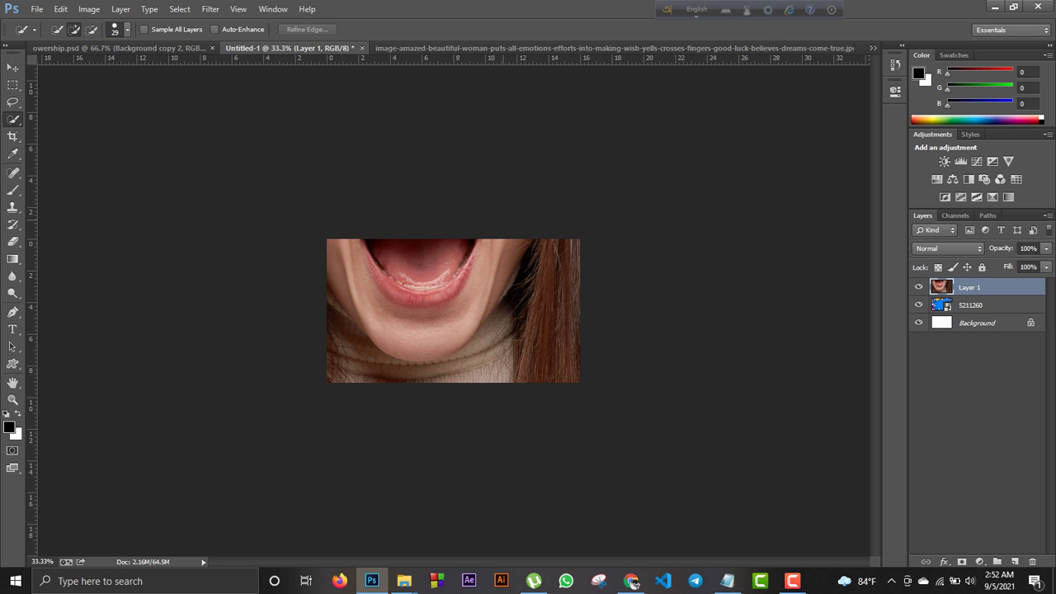
pyautogui.hotkey('ctrl', 't')
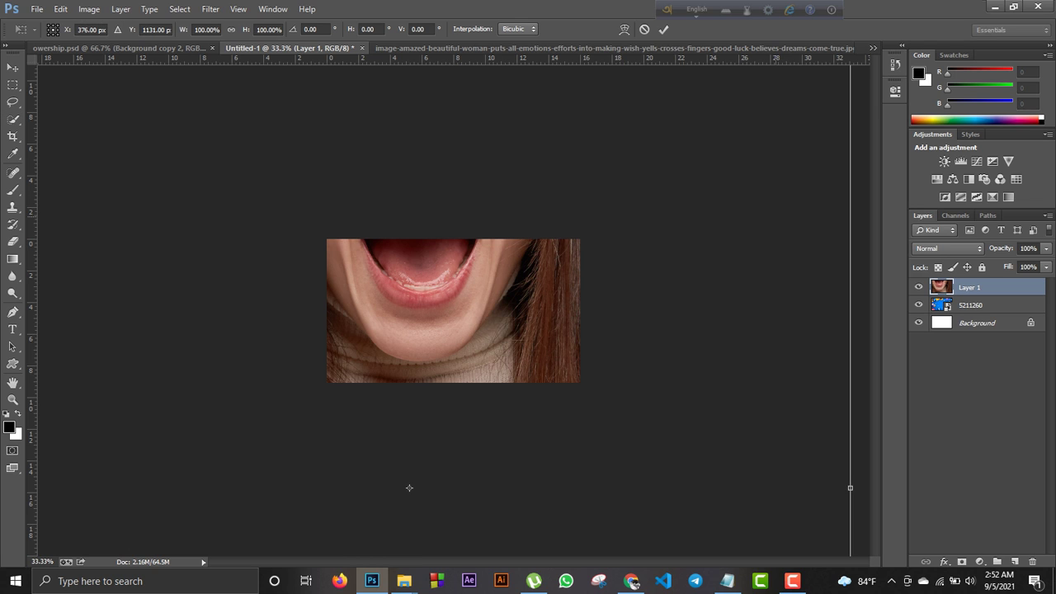
pyautogui.hotkey('ctrl', '-')
pyautogui.hotkey('ctrl', '-')
pyautogui.hotkey('ctrl', '-')
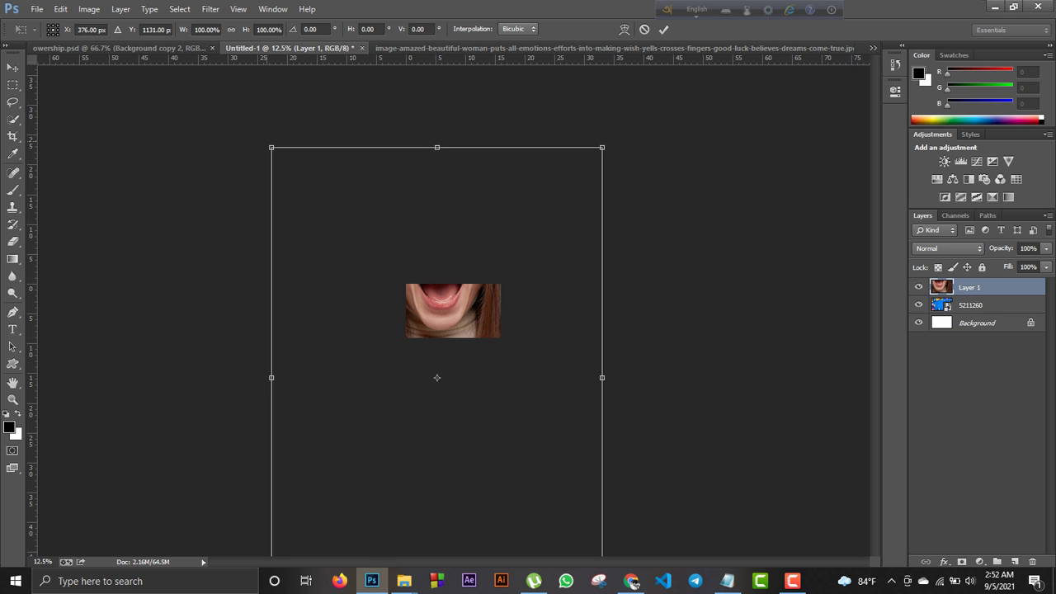
pyautogui.moveTo(271, 148); pyautogui.dragTo(436, 505)
pyautogui.moveTo(529, 544); pyautogui.dragTo(459, 306)
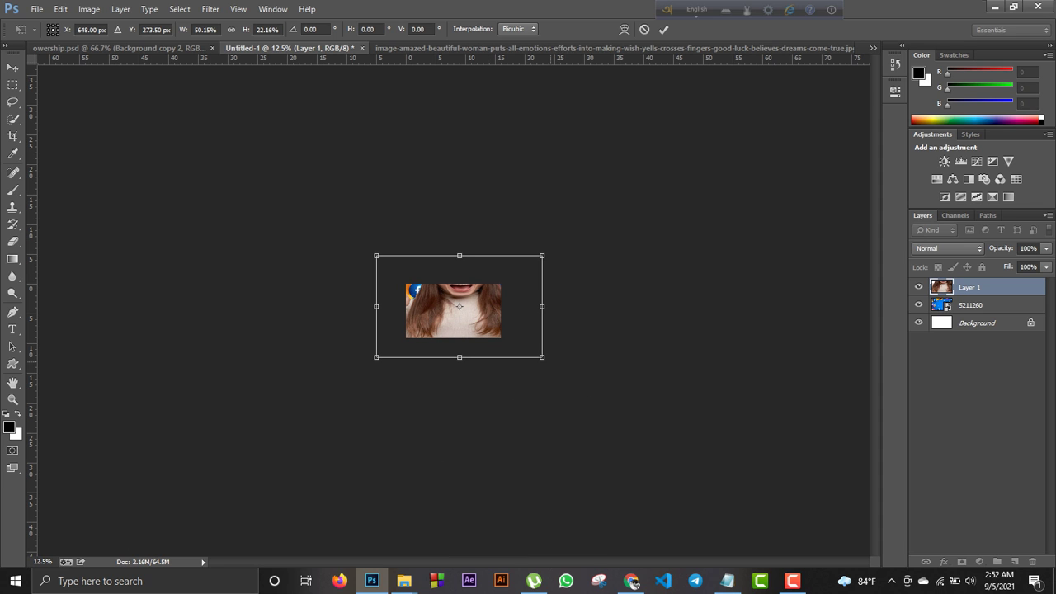
pyautogui.moveTo(542, 357); pyautogui.dragTo(439, 320)
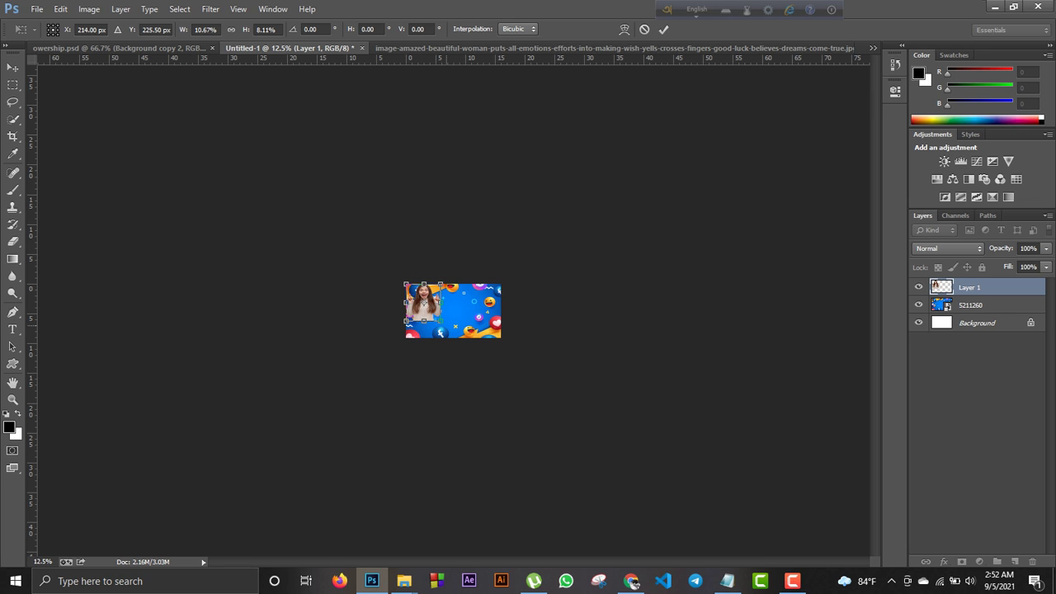
pyautogui.hotkey('ctrl', '1')
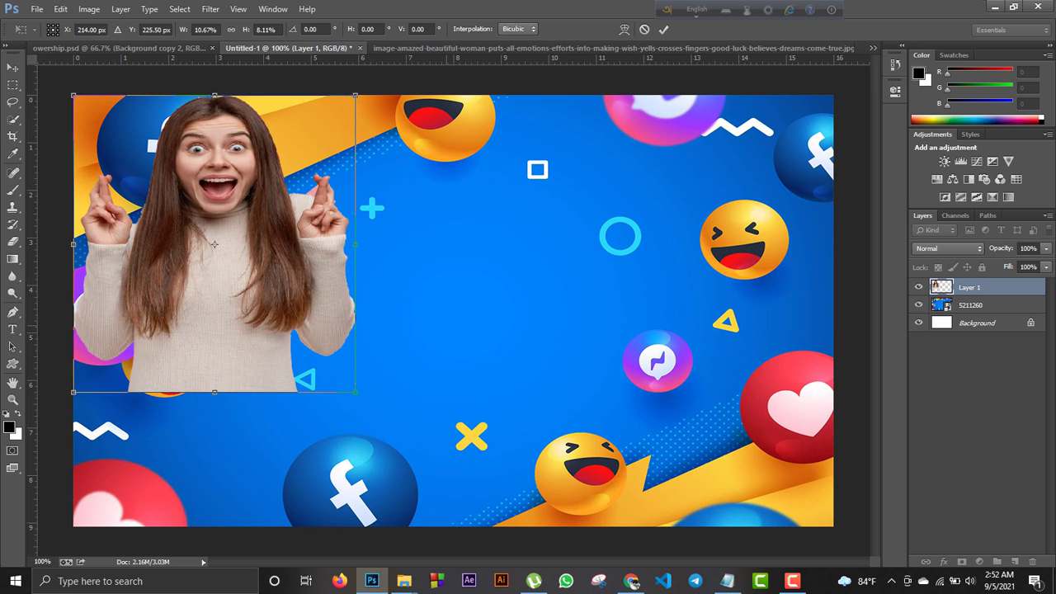
# Reduce the woman cutout to about 8.97% width and 7.30% height and shift it slightly inward from the canvas corner.
pyautogui.hotkey('ctrl', '+')
pyautogui.hotkey('ctrl', '-')
pyautogui.moveTo(355, 391); pyautogui.dragTo(310, 363)
pyautogui.moveTo(220, 274); pyautogui.dragTo(260, 297)
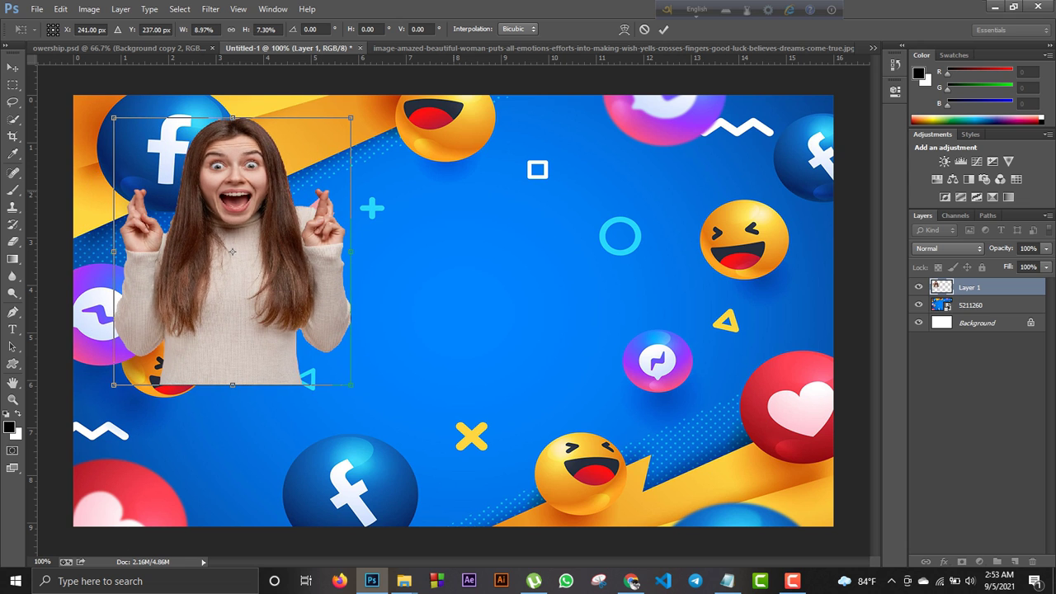
# Tilt the woman about 21.8 degrees counterclockwise, resize her to about 8.52% by 6.91%, and apply the transformation.
pyautogui.moveTo(452, 197); pyautogui.dragTo(403, 128)
pyautogui.moveTo(277, 292); pyautogui.dragTo(255, 264)
pyautogui.moveTo(374, 308); pyautogui.dragTo(357, 299)
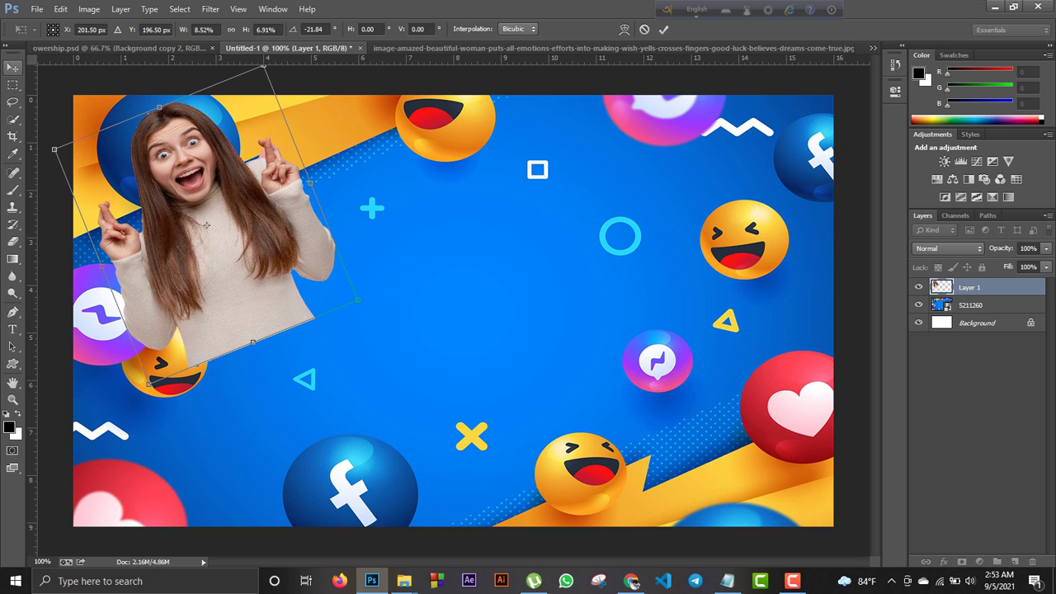
pyautogui.click(13, 67)
pyautogui.click(476, 222)
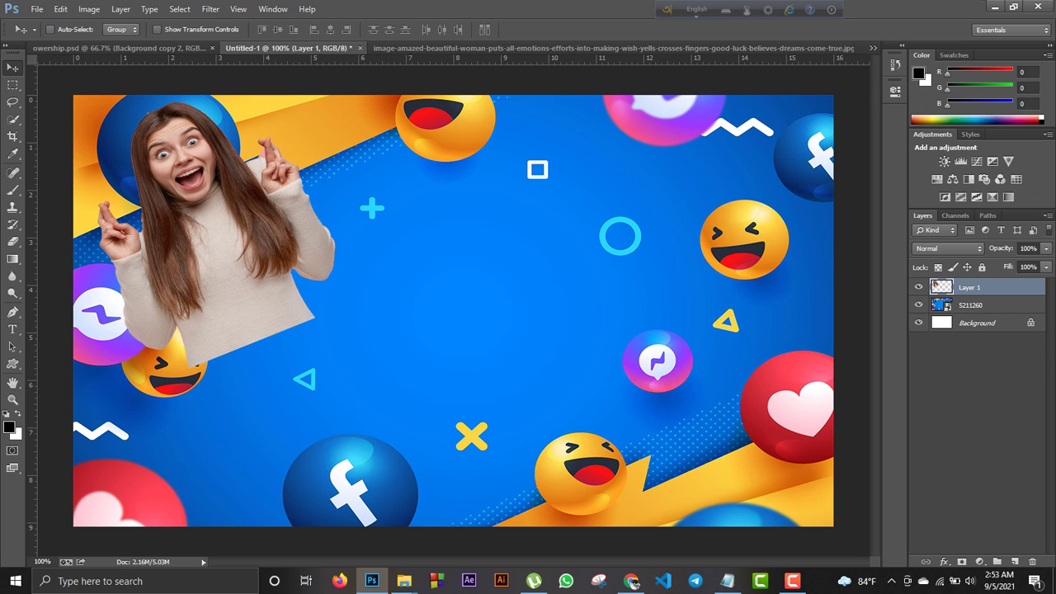
# Duplicate the woman's Layer 1.
pyautogui.moveTo(941, 286); pyautogui.dragTo(1014, 561)
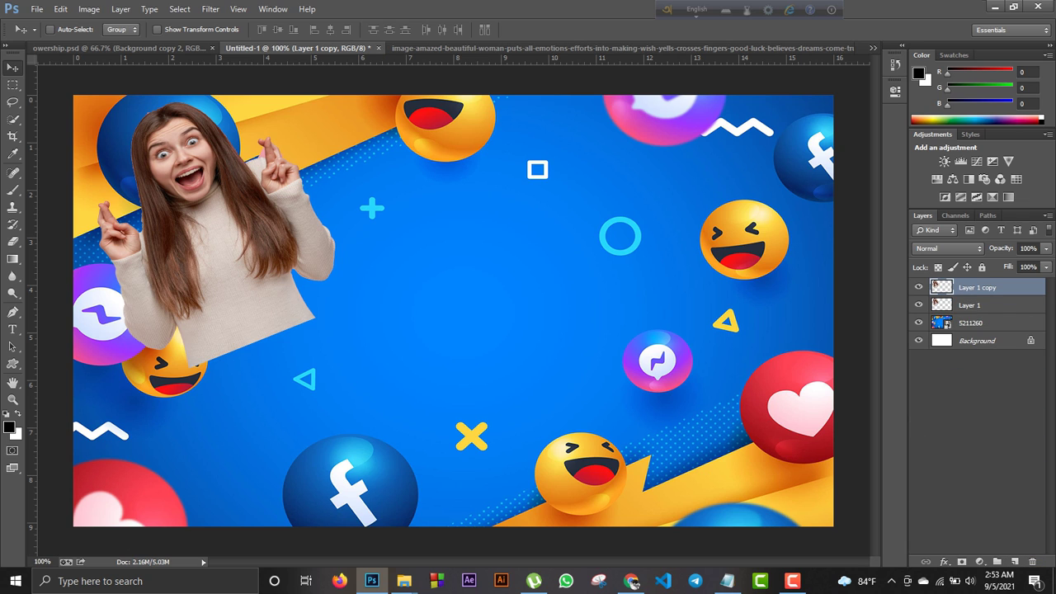
pyautogui.rightClick(980, 287)
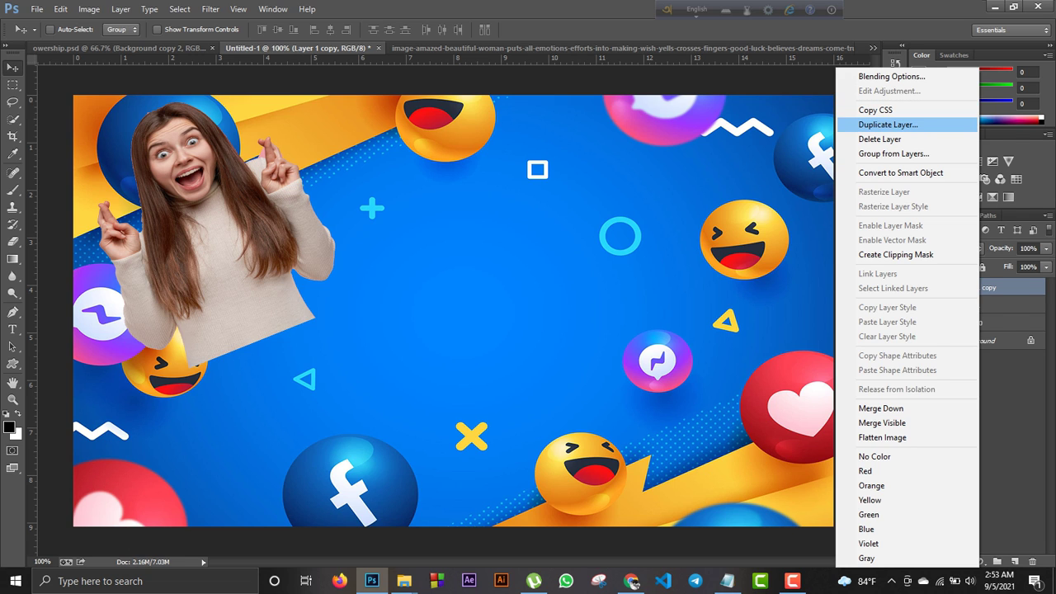
pyautogui.click(888, 125)
pyautogui.click(643, 195)
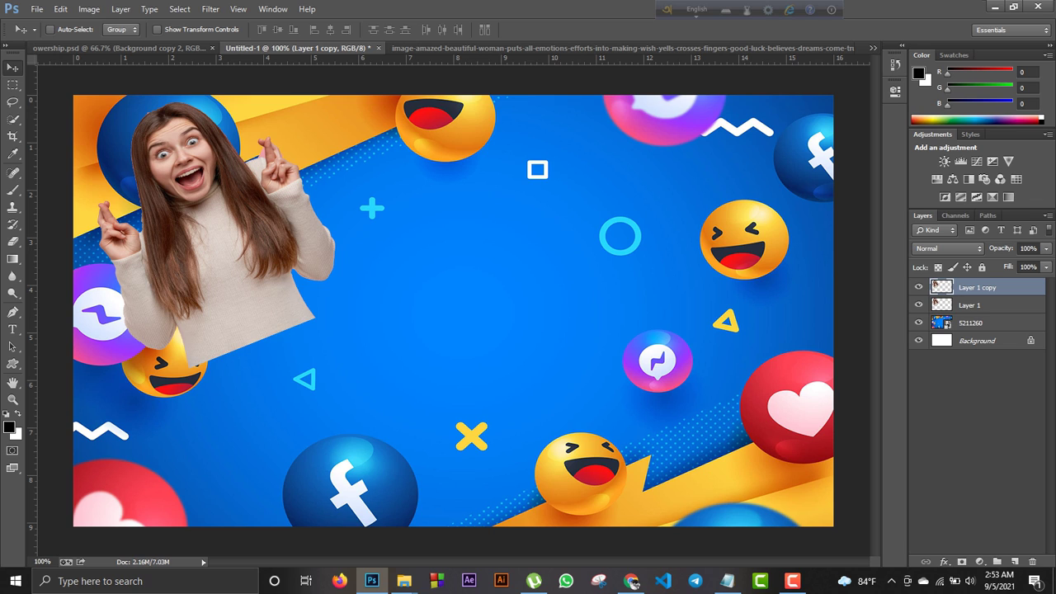
# Hide the original Layer 1 beneath its copy.
pyautogui.click(919, 304)
pyautogui.click(919, 305)
pyautogui.click(919, 304)
pyautogui.click(12, 241)
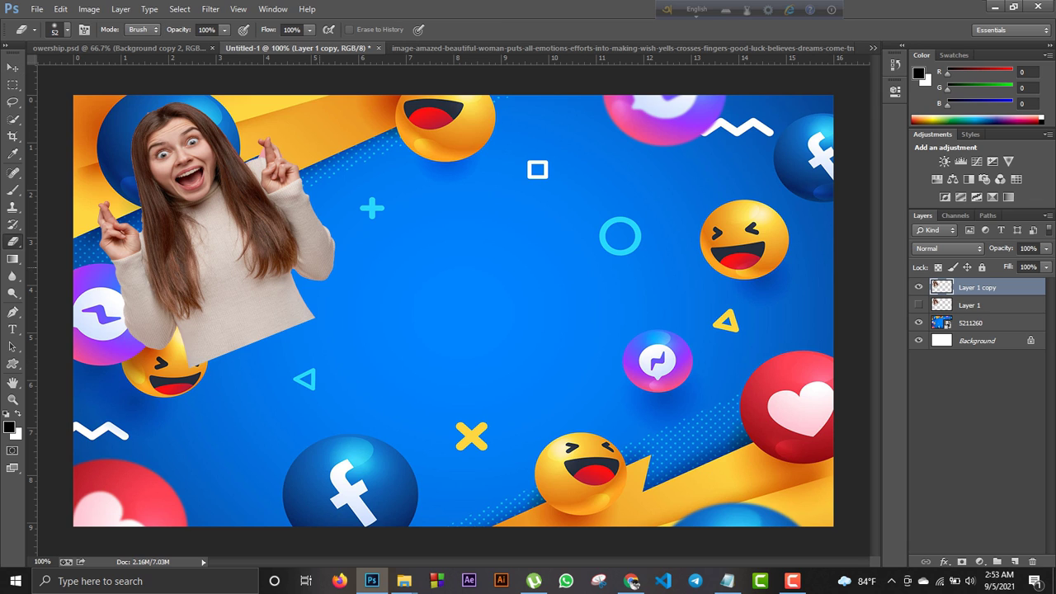
pyautogui.rightClick(352, 293)
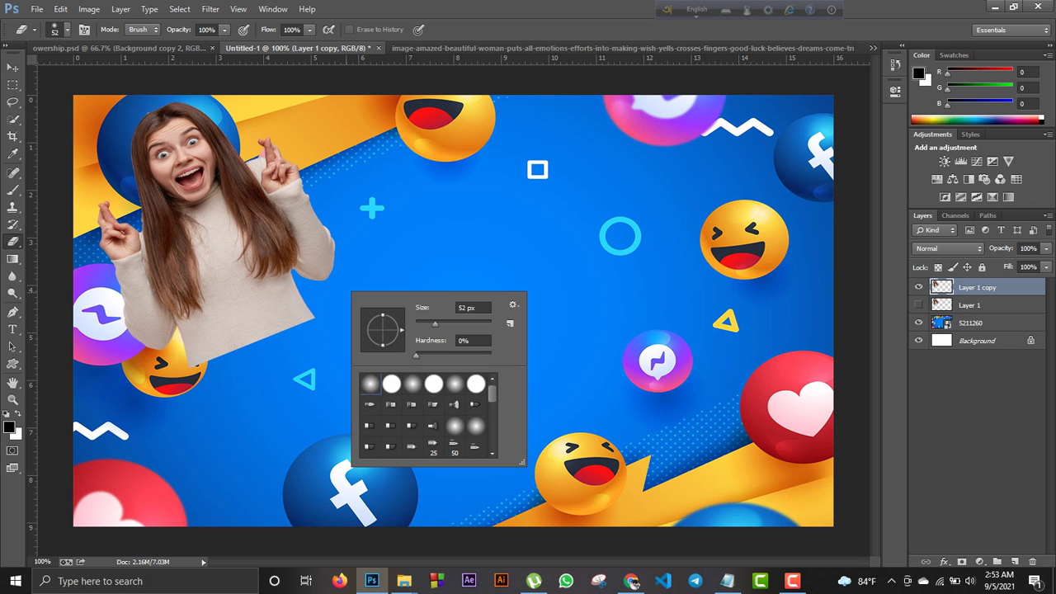
pyautogui.press('Escape')
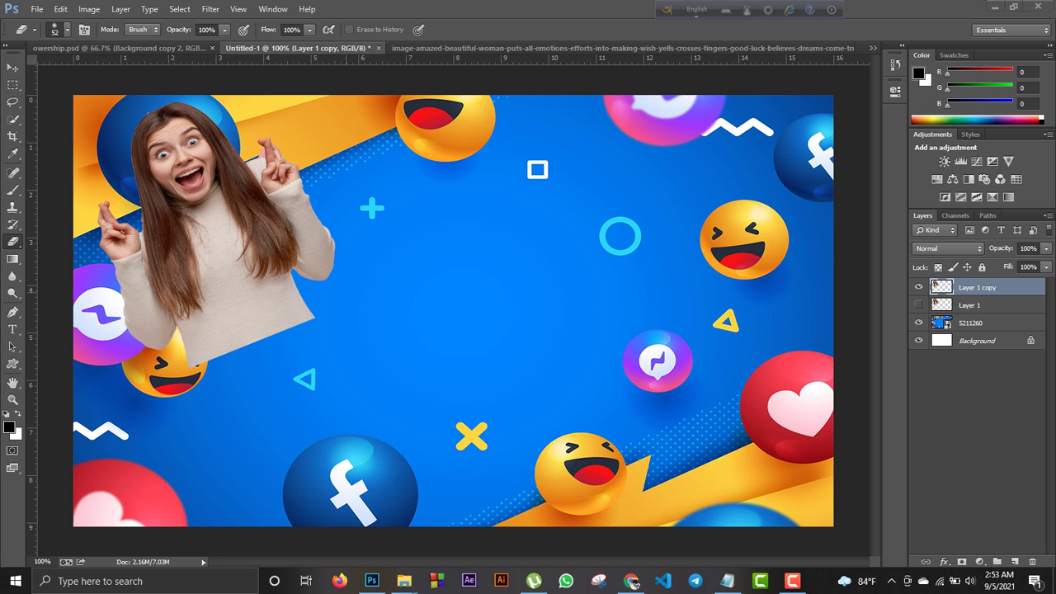
pyautogui.press('v')
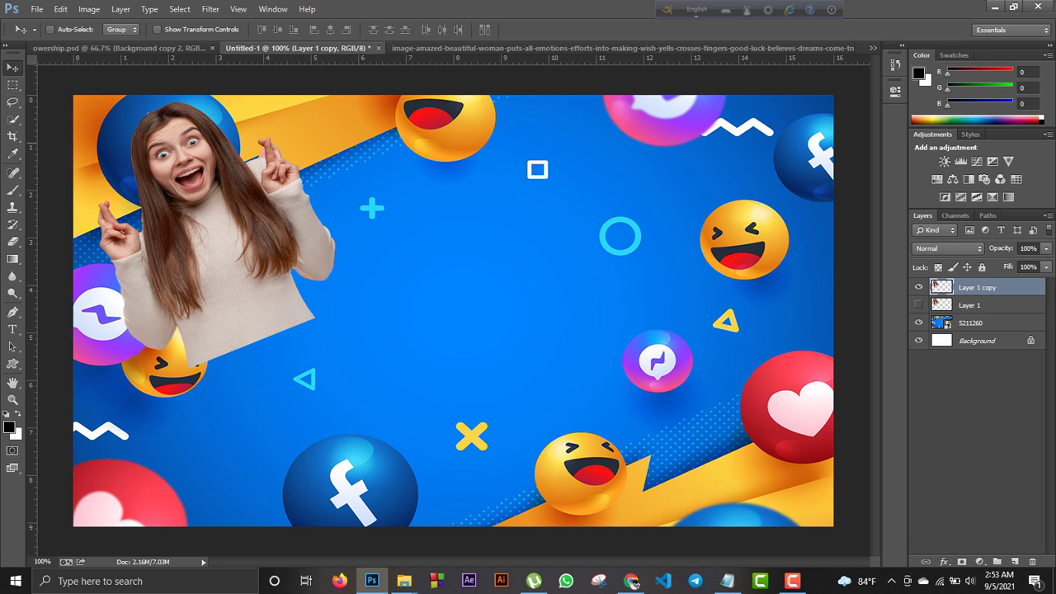
# Erase the straight bottom edge of the sweater on Layer 1 copy with a soft 52 px eraser, leaving a faded, curved edge.
pyautogui.hotkey('ctrl', '+')
pyautogui.hotkey('ctrl', '+')
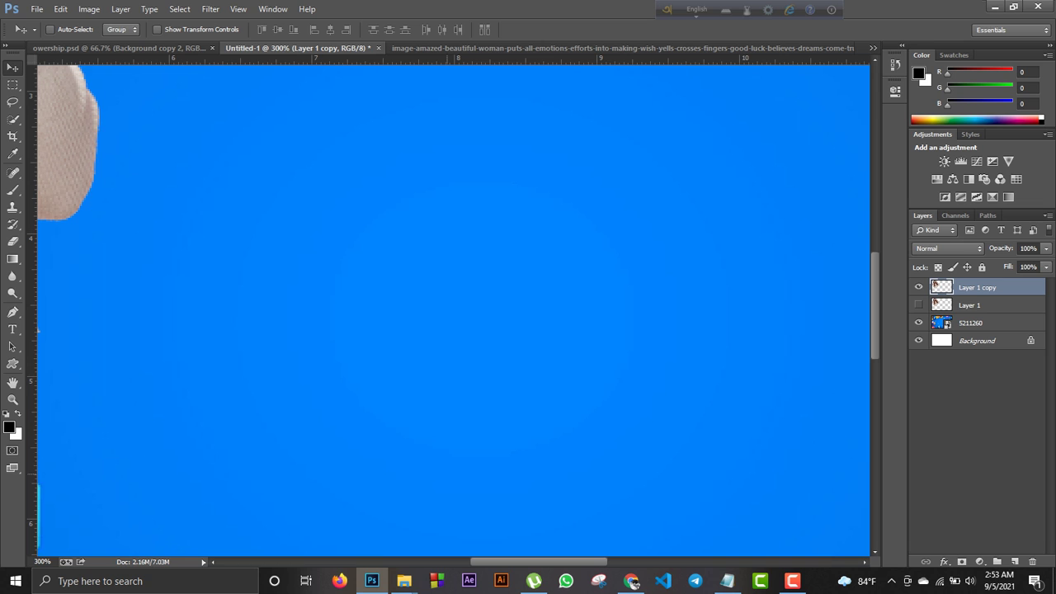
pyautogui.hscroll(-10, 480, 310)
pyautogui.scroll(-2, 480, 310)
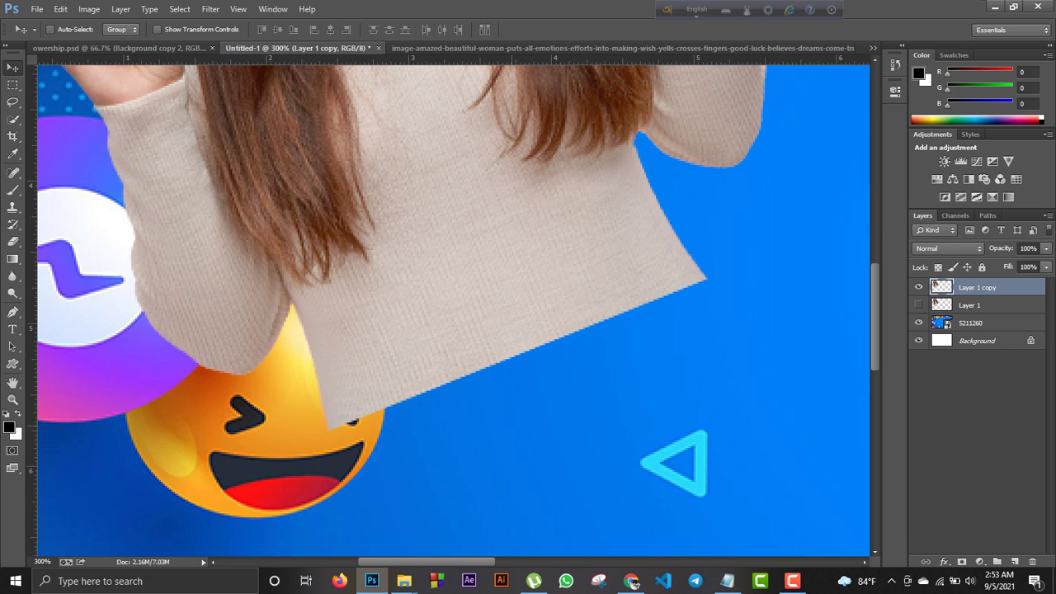
pyautogui.rightClick(481, 367)
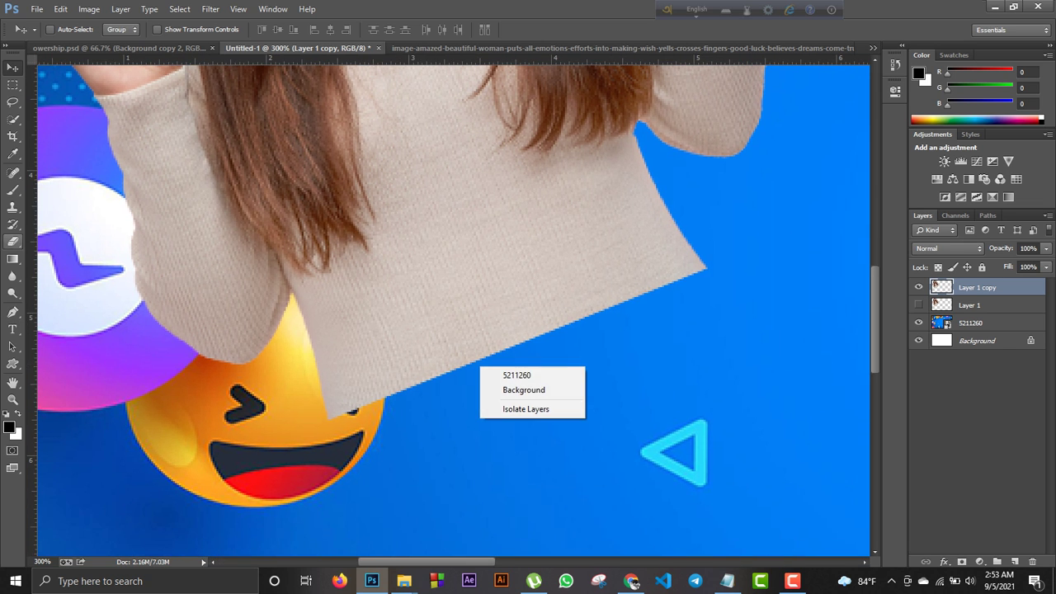
pyautogui.click(12, 242)
pyautogui.click(12, 242)
pyautogui.moveTo(344, 398); pyautogui.dragTo(693, 276)
pyautogui.moveTo(549, 340)
pyautogui.mouseDown()
pyautogui.moveTo(697, 289)
pyautogui.moveTo(667, 287)
pyautogui.mouseUp()
pyautogui.moveTo(454, 384)
pyautogui.mouseDown()
pyautogui.moveTo(351, 406)
pyautogui.moveTo(396, 391)
pyautogui.mouseUp()
pyautogui.moveTo(683, 284); pyautogui.dragTo(706, 254)
pyautogui.moveTo(425, 396); pyautogui.dragTo(495, 374)
pyautogui.moveTo(342, 414)
pyautogui.mouseDown()
pyautogui.moveTo(332, 406)
pyautogui.moveTo(347, 399)
pyautogui.mouseUp()
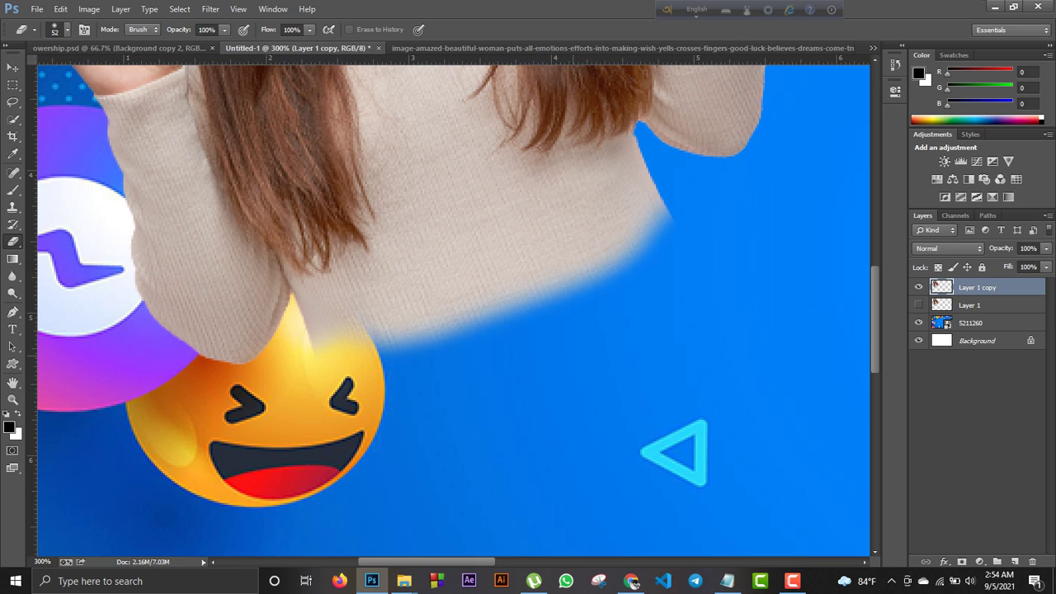
pyautogui.moveTo(505, 354); pyautogui.dragTo(341, 392)
pyautogui.moveTo(607, 317)
pyautogui.mouseDown()
pyautogui.moveTo(599, 320)
pyautogui.moveTo(627, 299)
pyautogui.mouseUp()
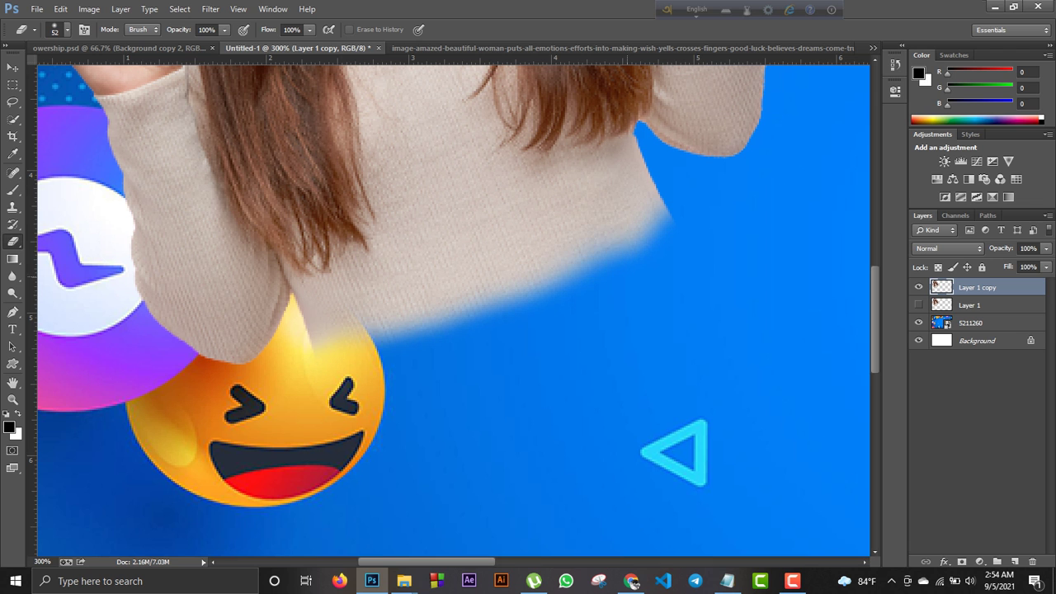
pyautogui.moveTo(635, 235); pyautogui.dragTo(578, 272)
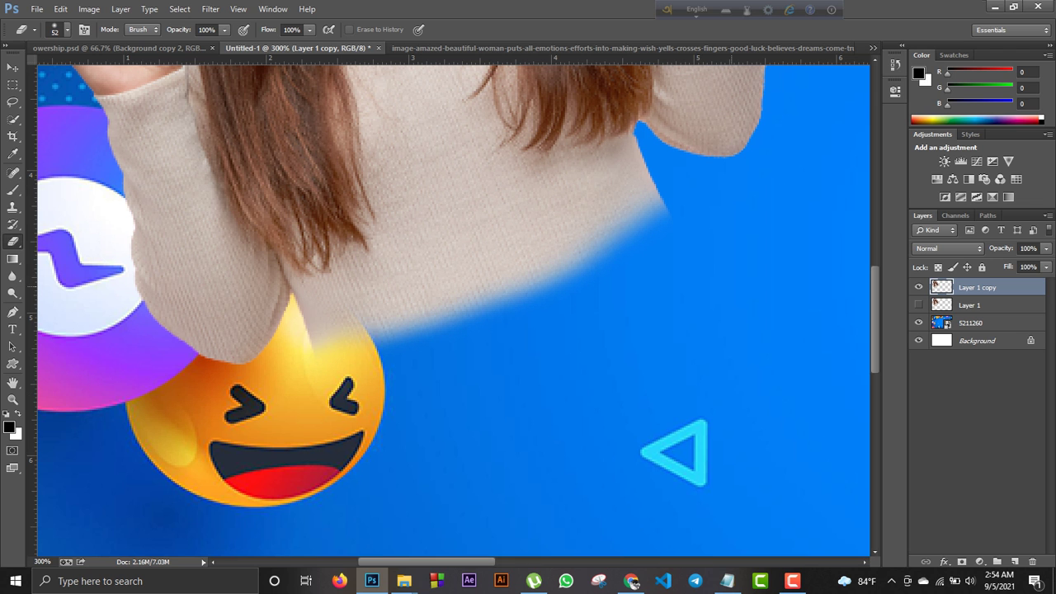
# Enlarge the woman on Layer 1 copy to about 103.3% width and 105.5% height and apply the transformation.
pyautogui.hotkey('ctrl', '-')
pyautogui.hotkey('ctrl', '-')
pyautogui.hotkey('ctrl', '-')
pyautogui.hotkey('ctrl', '-')
pyautogui.hotkey('ctrl', '+')
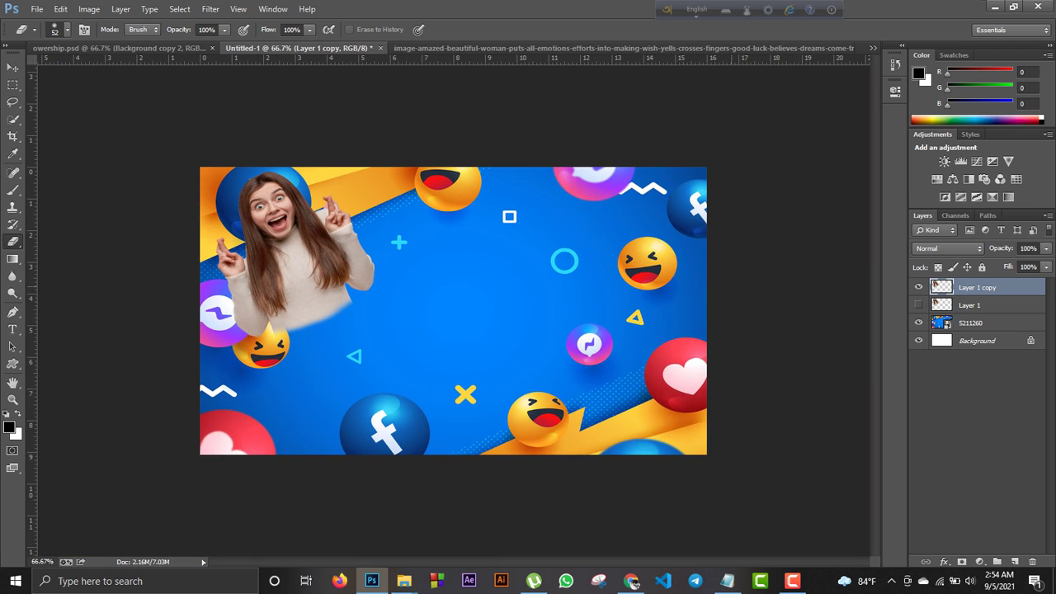
pyautogui.hotkey('ctrl', '+')
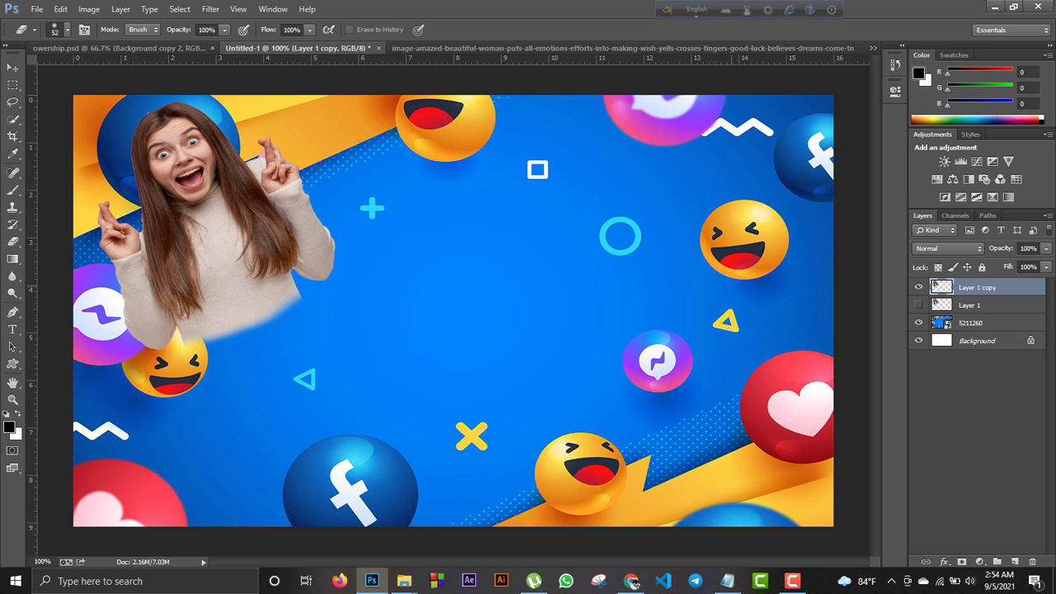
pyautogui.hotkey('ctrl', 't')
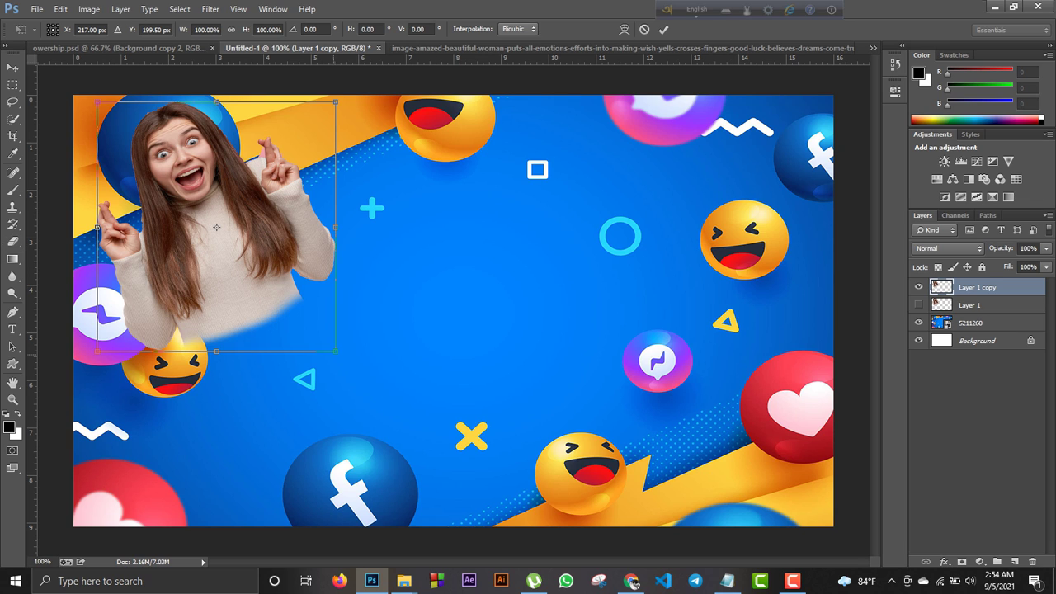
pyautogui.moveTo(335, 350); pyautogui.dragTo(344, 364)
pyautogui.click(12, 67)
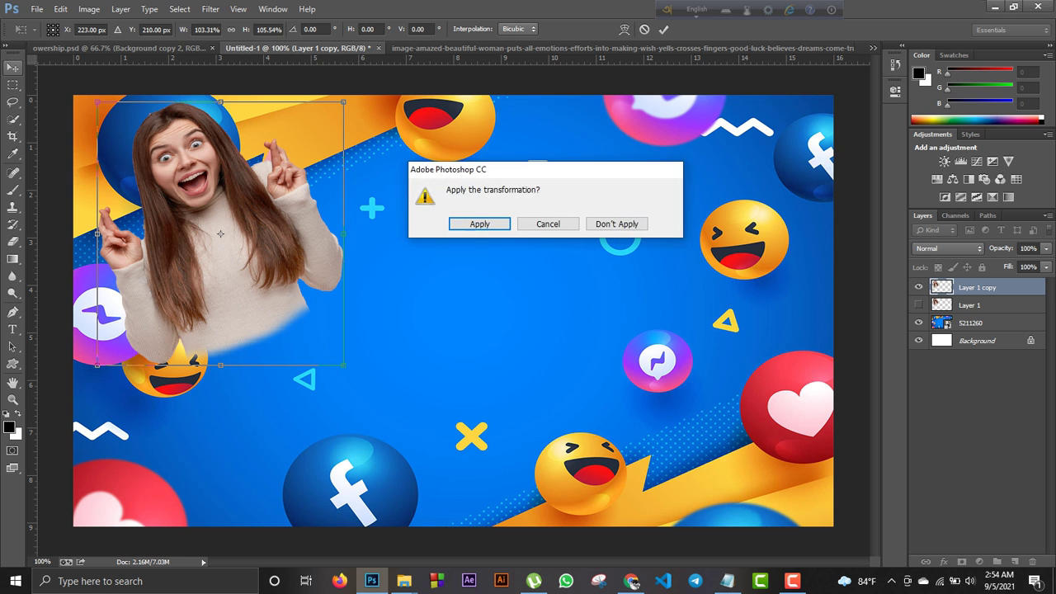
pyautogui.press('Return')
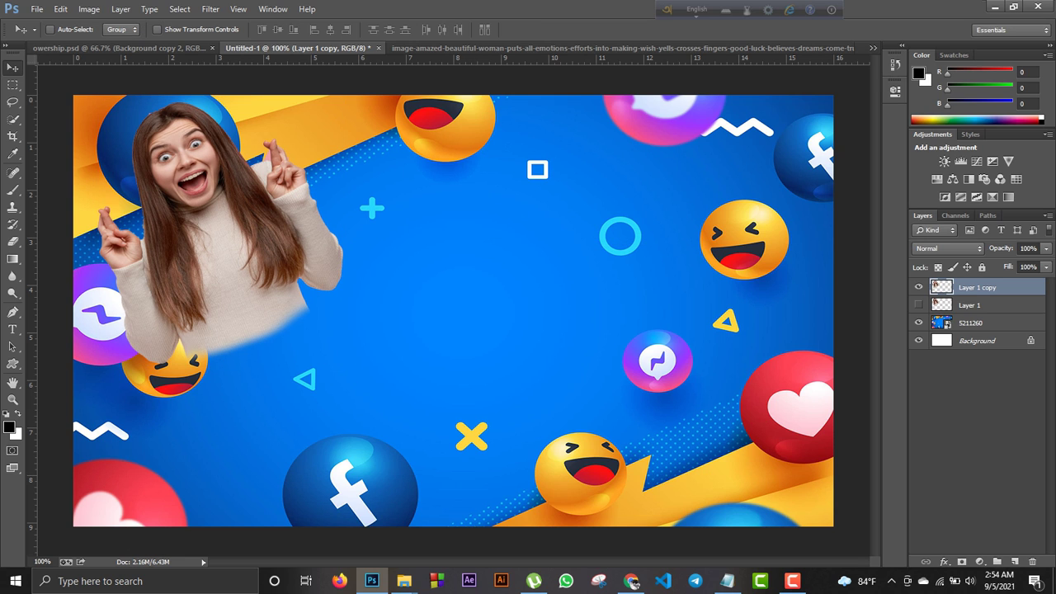
# Add a white (ffffff) outside stroke of 4 px around the woman on Layer 1 copy.
pyautogui.rightClick(980, 288)
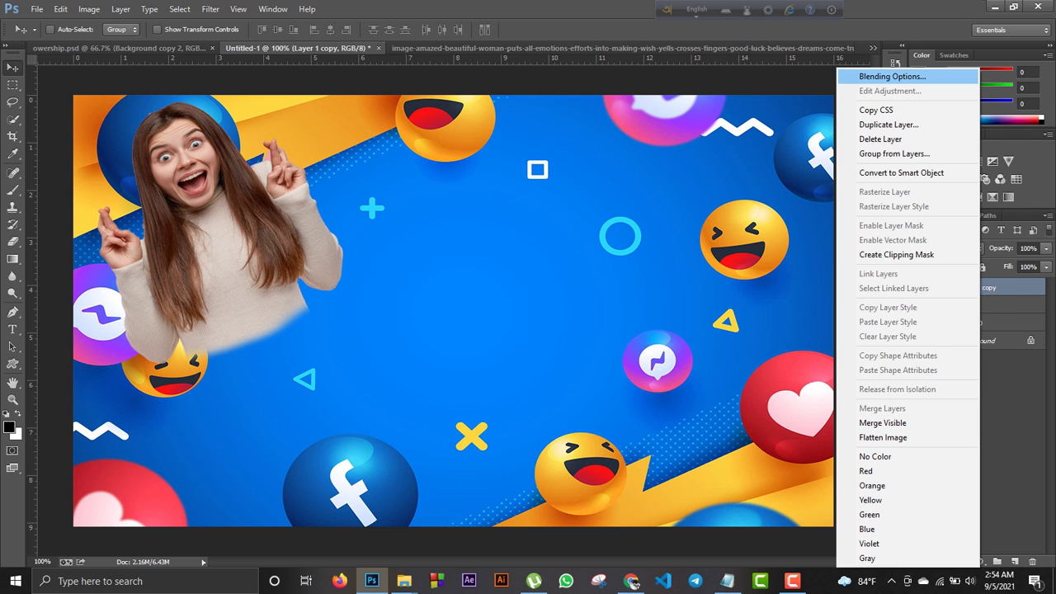
pyautogui.click(922, 77)
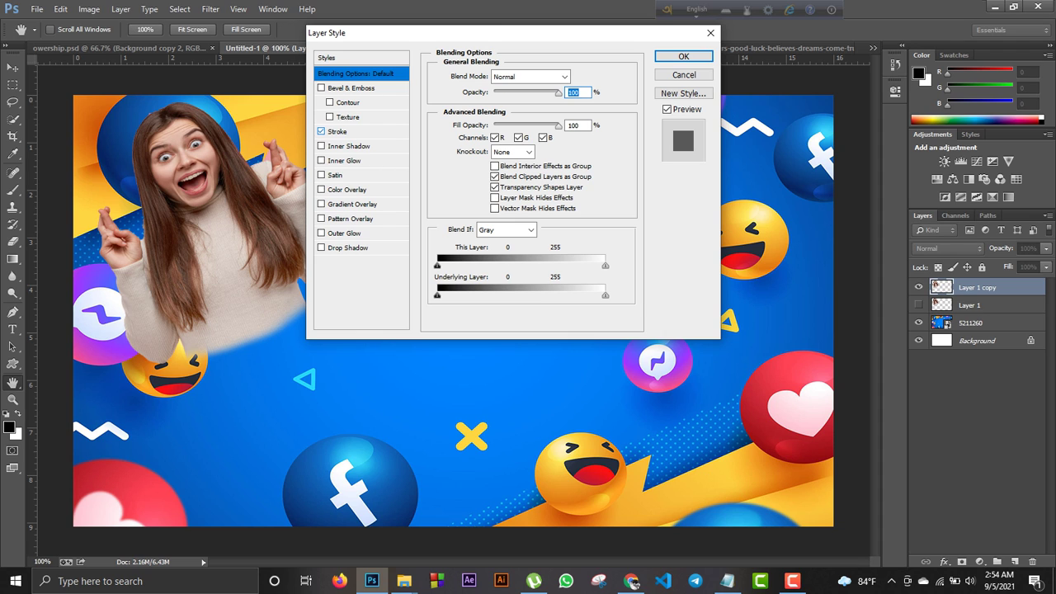
pyautogui.click(338, 132)
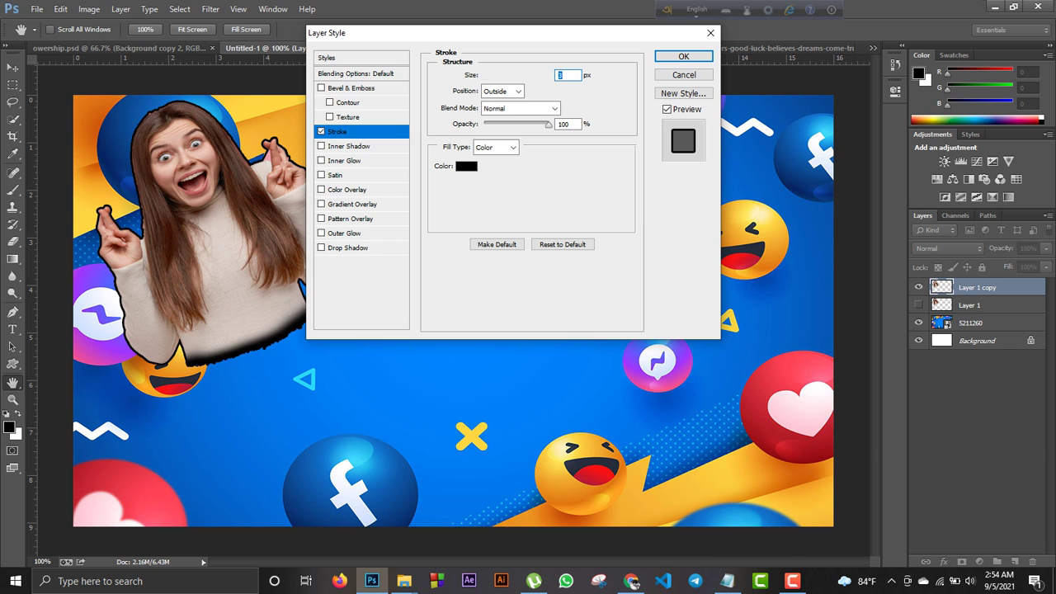
pyautogui.click(466, 166)
pyautogui.click(711, 249)
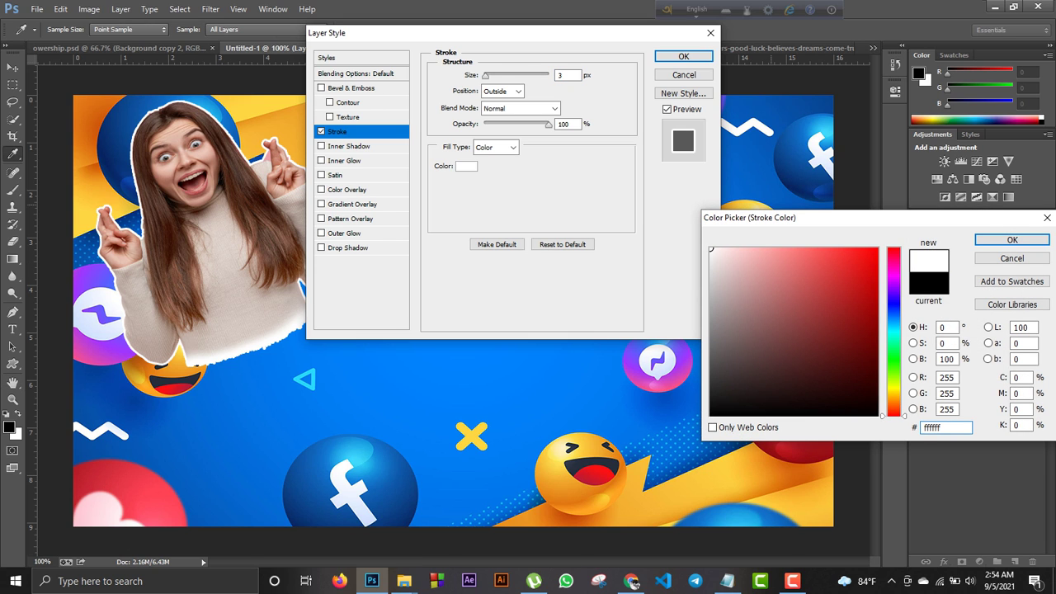
pyautogui.press('Return')
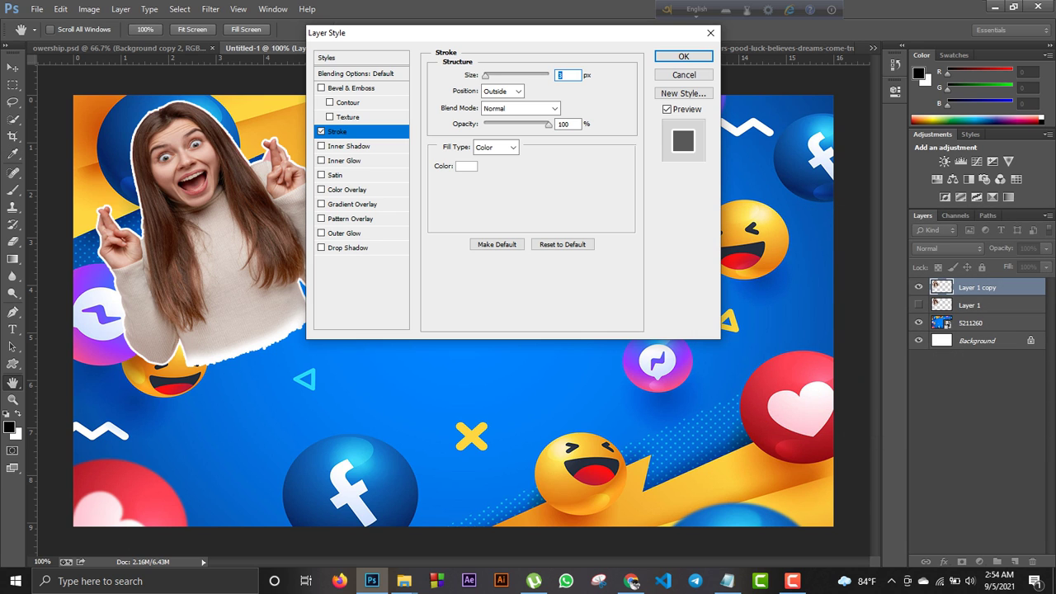
pyautogui.moveTo(485, 75); pyautogui.dragTo(485, 75)
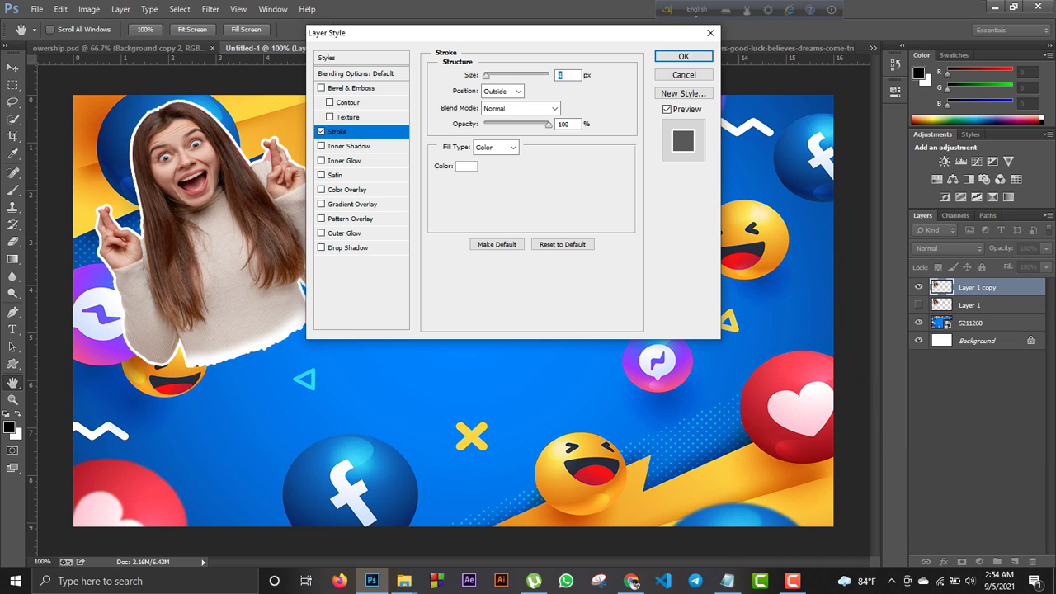
pyautogui.press('Return')
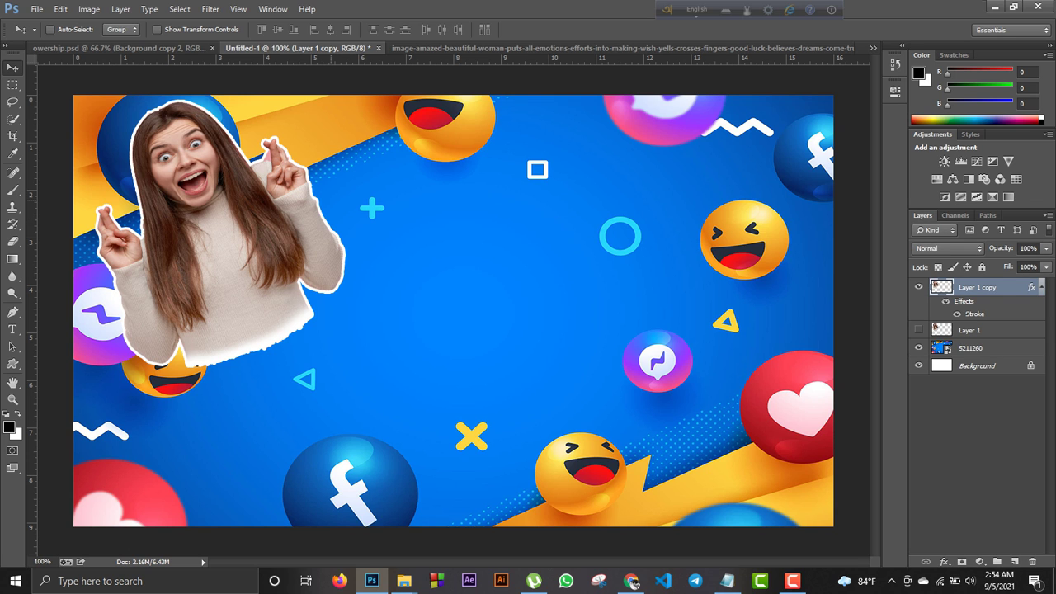
# Rotate the woman on Layer 1 copy by about -2.03°, shrink her to about 93.8%, and apply the transformation.
pyautogui.hotkey('ctrl', 't')
pyautogui.moveTo(429, 132); pyautogui.dragTo(387, 111)
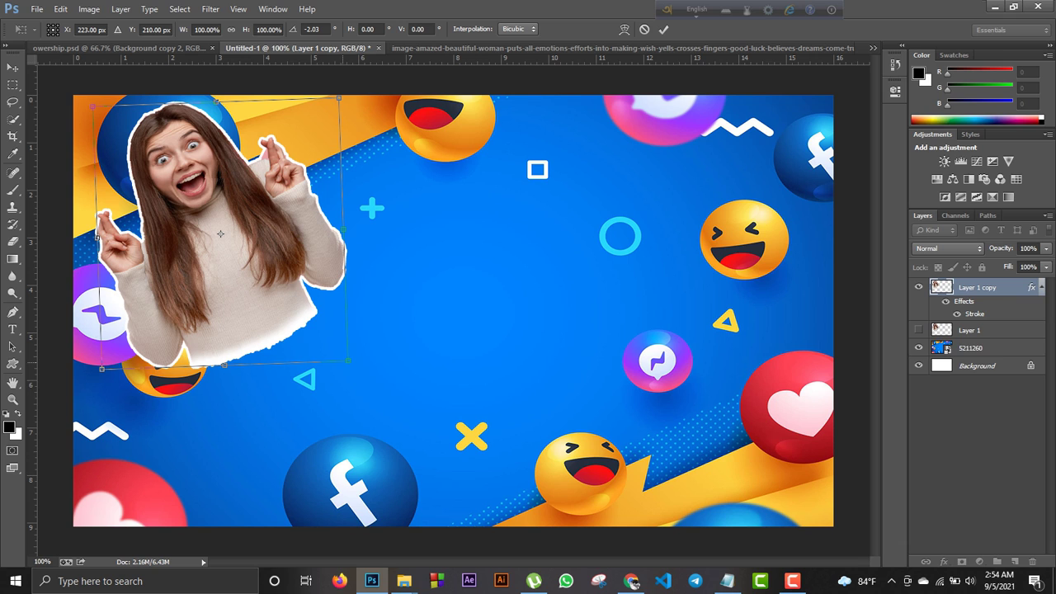
pyautogui.moveTo(348, 360); pyautogui.dragTo(331, 344)
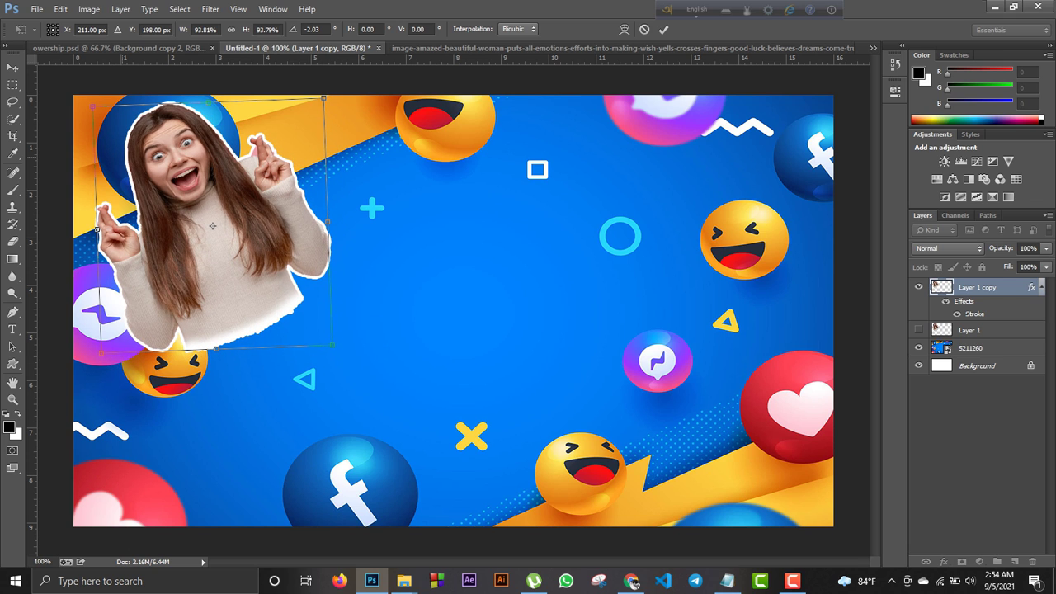
pyautogui.click(12, 66)
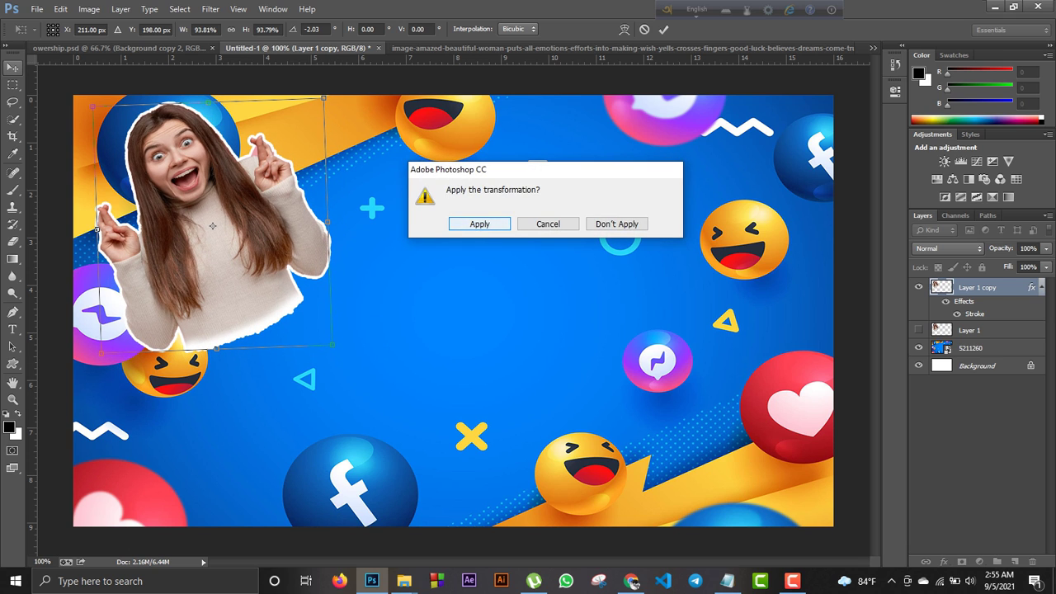
pyautogui.press('Return')
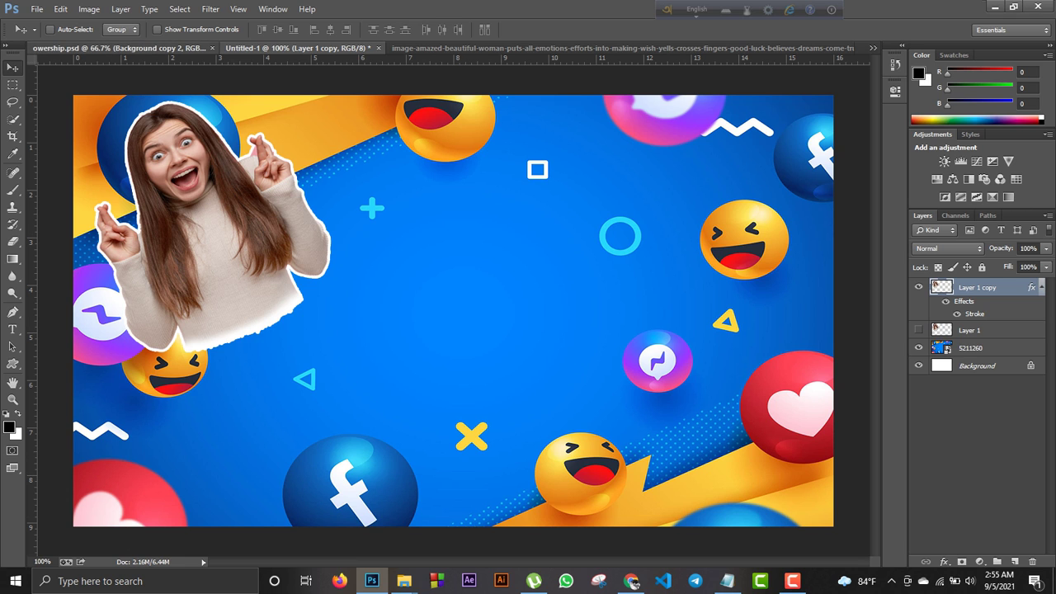
# Check the font and size of the yellow Bangla headline in owership.psd, and return to the Untitled-1 document.
pyautogui.click(123, 48)
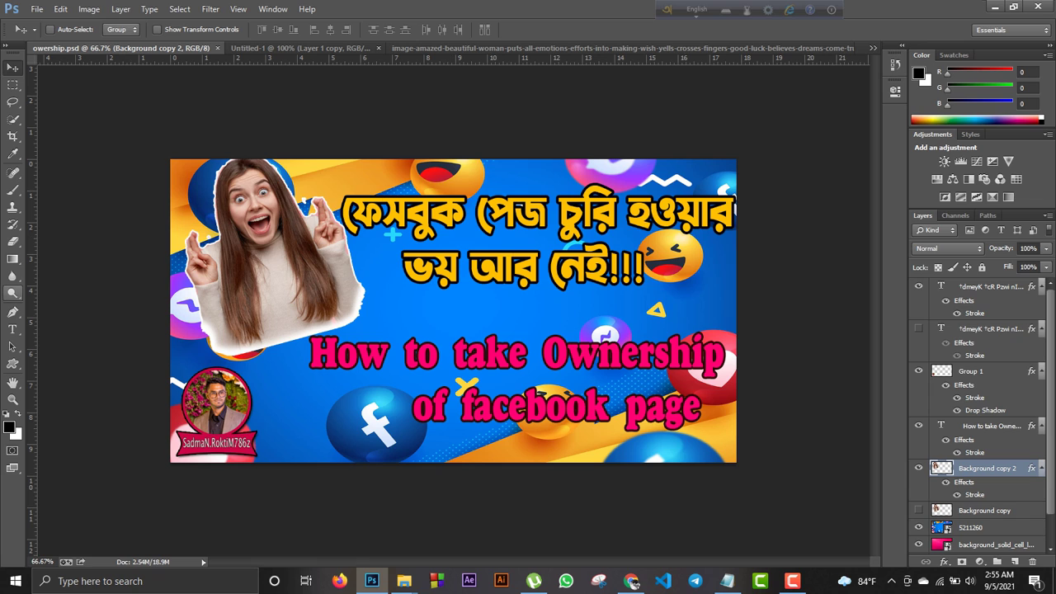
pyautogui.click(12, 329)
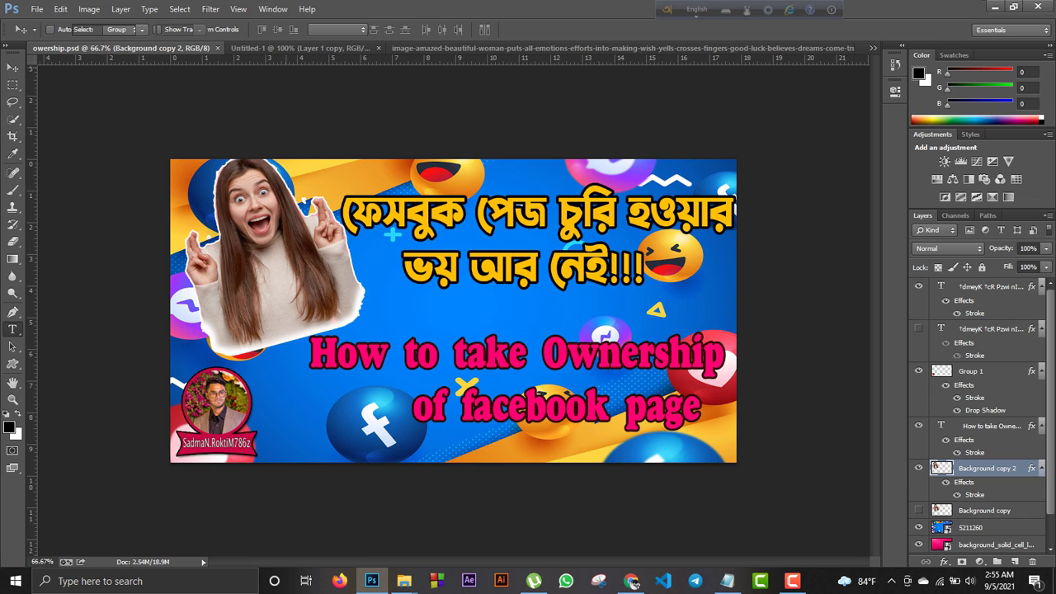
pyautogui.click(514, 211)
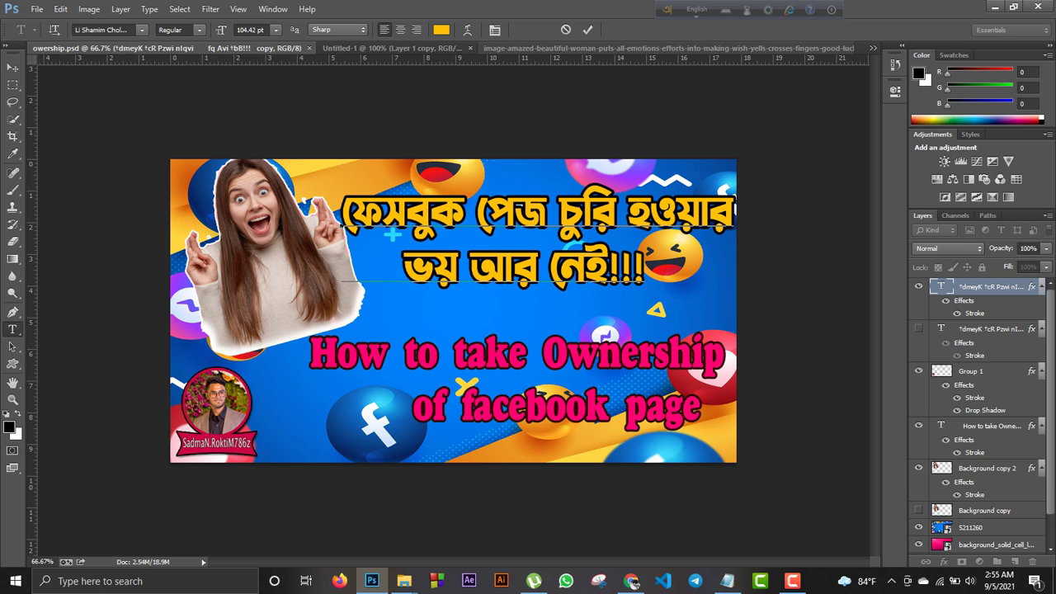
pyautogui.click(387, 48)
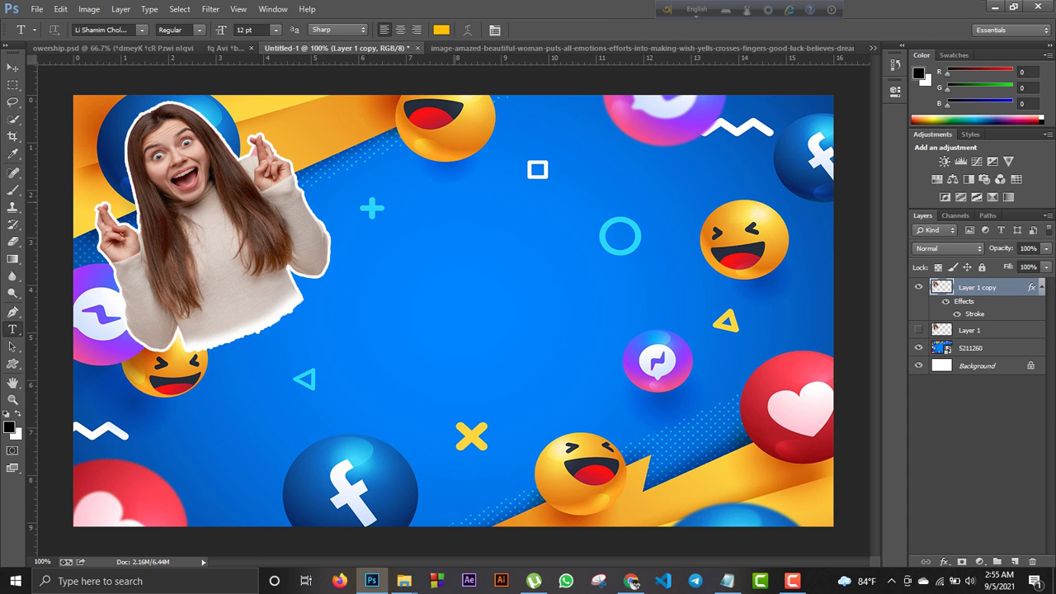
# Start a text layer on the blue area beside the woman, with the keyboard input set to Bangla.
pyautogui.click(454, 200)
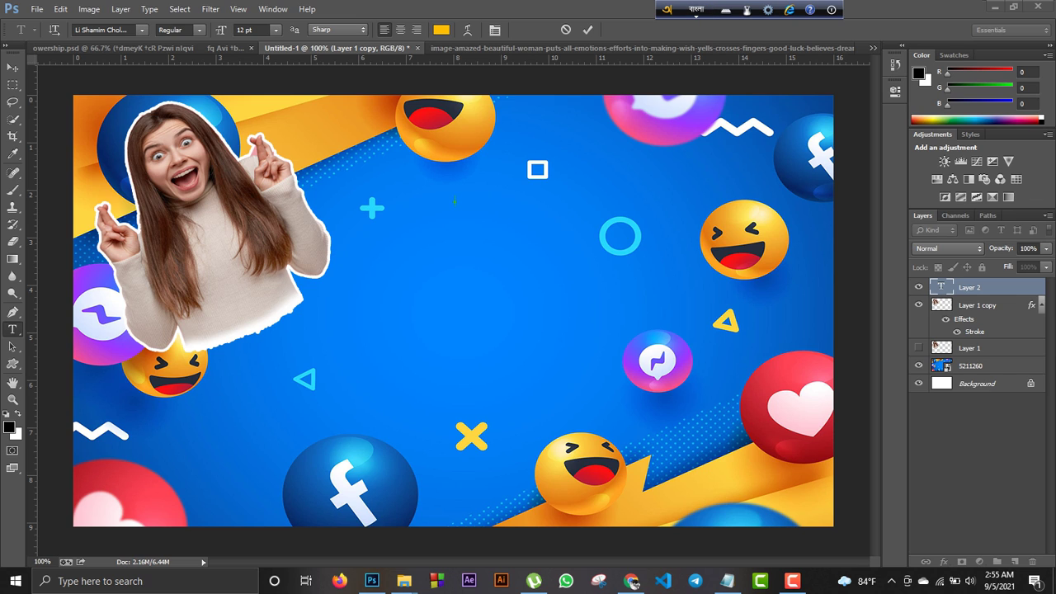
pyautogui.write('face')
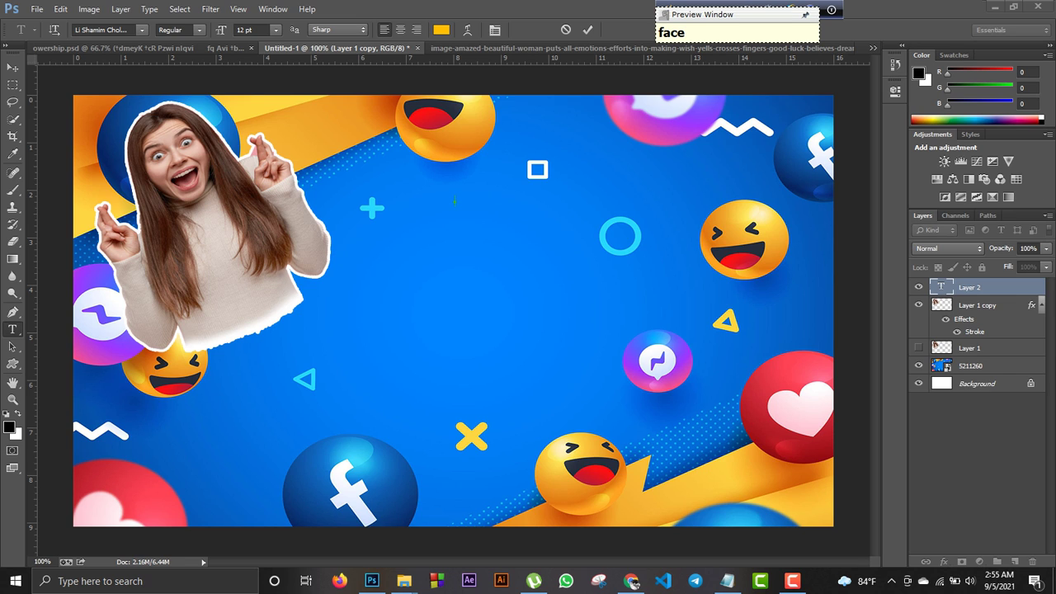
pyautogui.press('F12')
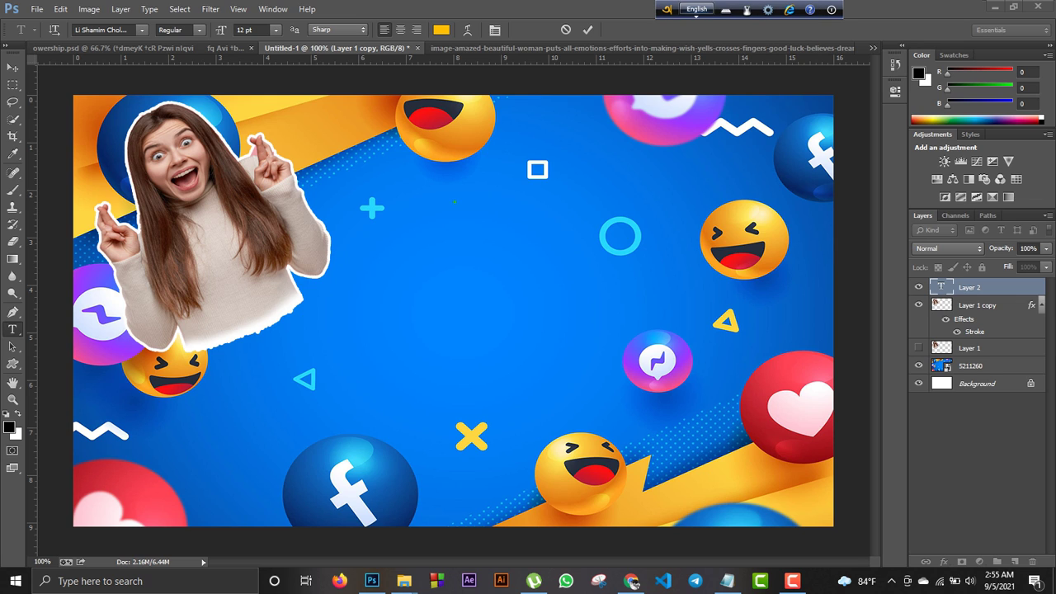
pyautogui.press('F12')
# Set the font of the new text to Siyam Rupali ANSI.
pyautogui.click(142, 31)
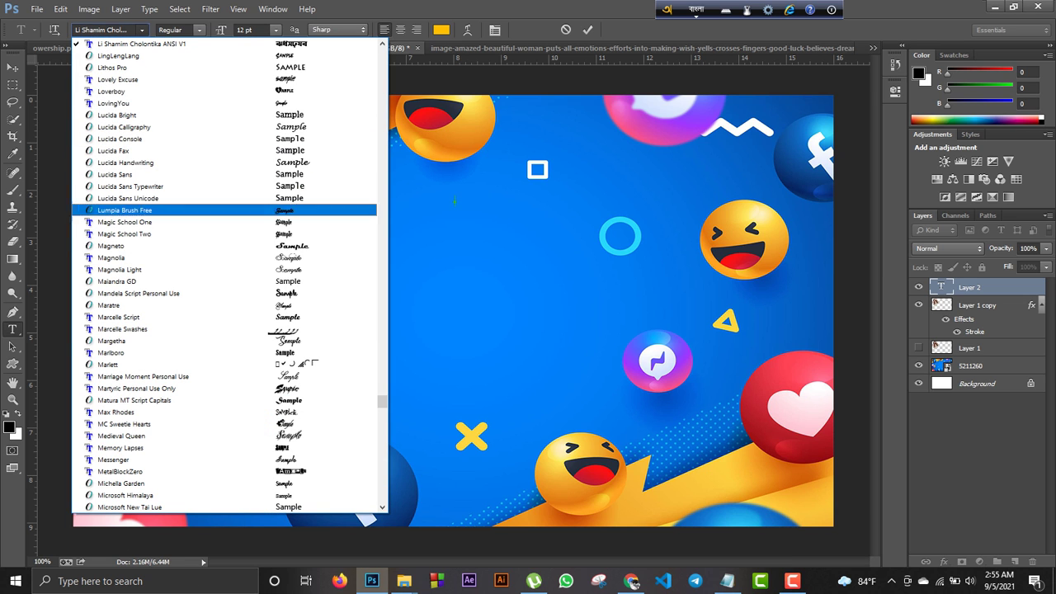
pyautogui.press('Down')
pyautogui.press('Down')
pyautogui.press('Down')
pyautogui.press('Down')
pyautogui.press('Down')
pyautogui.press('Down')
pyautogui.press('Down')
pyautogui.press('Down')
pyautogui.press('Down')
pyautogui.press('Down')
pyautogui.press('Down')
pyautogui.press('Down')
pyautogui.press('Down')
pyautogui.press('Down')
pyautogui.press('Down')
pyautogui.press('Down')
pyautogui.press('Down')
pyautogui.press('Down')
pyautogui.press('Down')
pyautogui.press('Down')
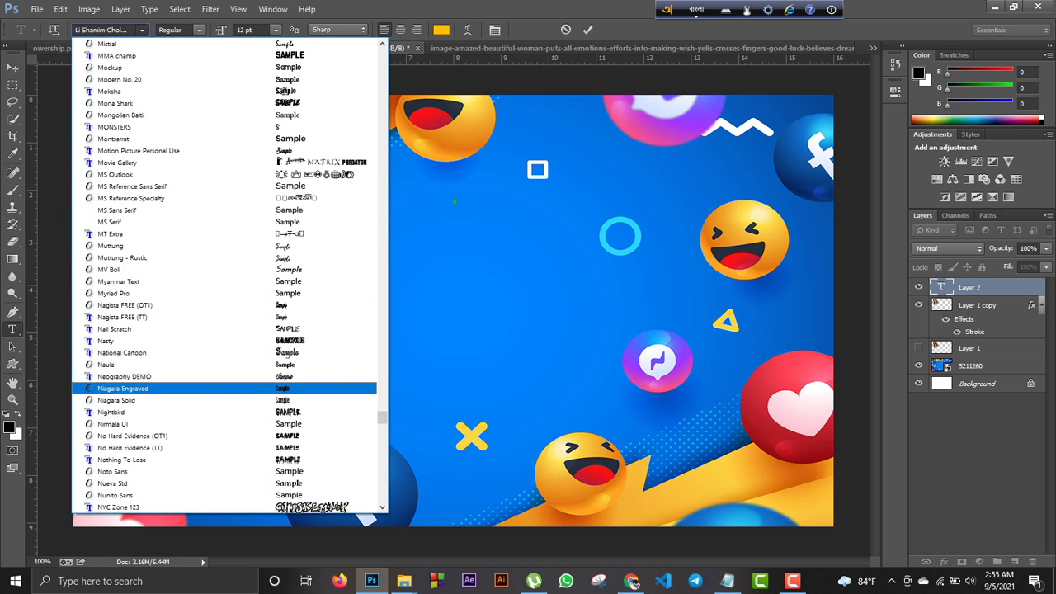
pyautogui.press('Down')
pyautogui.press('Down')
pyautogui.press('Down')
pyautogui.press('Down')
pyautogui.press('Down')
pyautogui.press('Down')
pyautogui.press('Down')
pyautogui.press('Down')
pyautogui.press('Down')
pyautogui.press('Down')
pyautogui.press('Down')
pyautogui.press('Down')
pyautogui.press('Down')
pyautogui.press('Down')
pyautogui.press('Down')
pyautogui.press('Down')
pyautogui.press('Down')
pyautogui.press('Down')
pyautogui.press('Down')
pyautogui.press('Down')
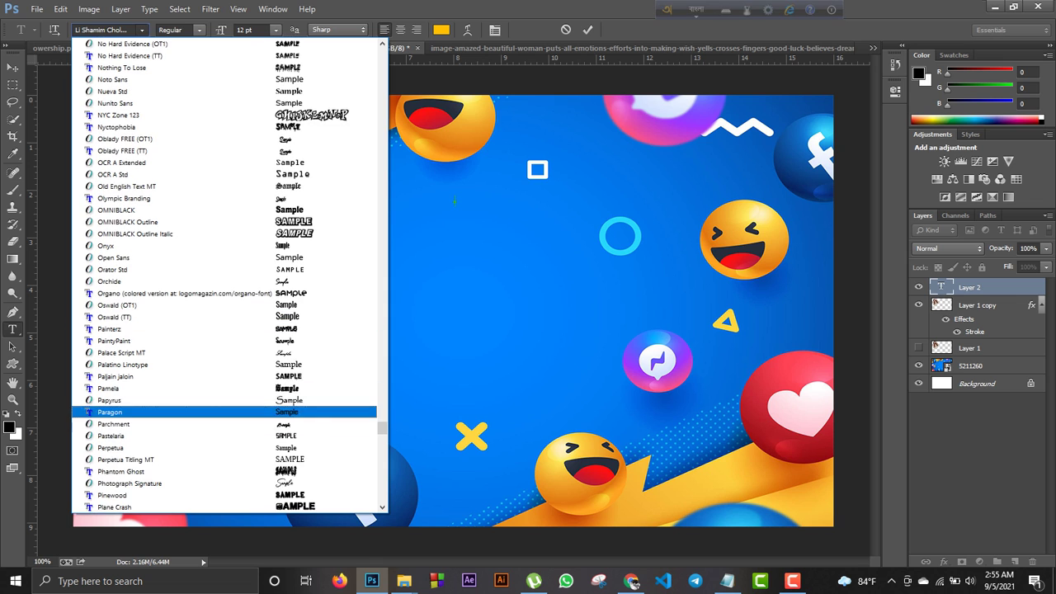
pyautogui.press('Down')
pyautogui.press('Down')
pyautogui.press('Down')
pyautogui.press('Down')
pyautogui.press('Down')
pyautogui.press('Down')
pyautogui.press('Down')
pyautogui.press('Down')
pyautogui.press('Down')
pyautogui.press('Down')
pyautogui.press('Down')
pyautogui.press('Down')
pyautogui.press('Down')
pyautogui.press('Down')
pyautogui.press('Down')
pyautogui.press('Down')
pyautogui.press('Down')
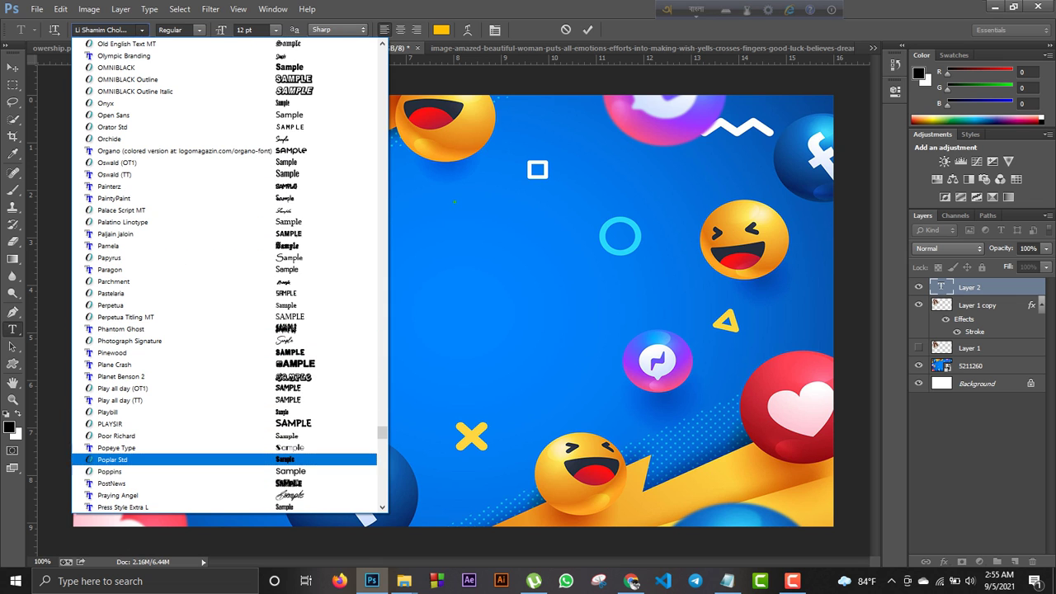
pyautogui.press('Down')
pyautogui.press('Down')
pyautogui.press('Down')
pyautogui.press('Down')
pyautogui.press('Down')
pyautogui.press('Down')
pyautogui.press('Down')
pyautogui.press('Down')
pyautogui.press('Down')
pyautogui.press('Down')
pyautogui.press('Down')
pyautogui.press('Down')
pyautogui.press('Down')
pyautogui.press('Down')
pyautogui.press('Down')
pyautogui.press('Down')
pyautogui.press('Down')
pyautogui.press('Down')
pyautogui.press('Down')
pyautogui.press('Down')
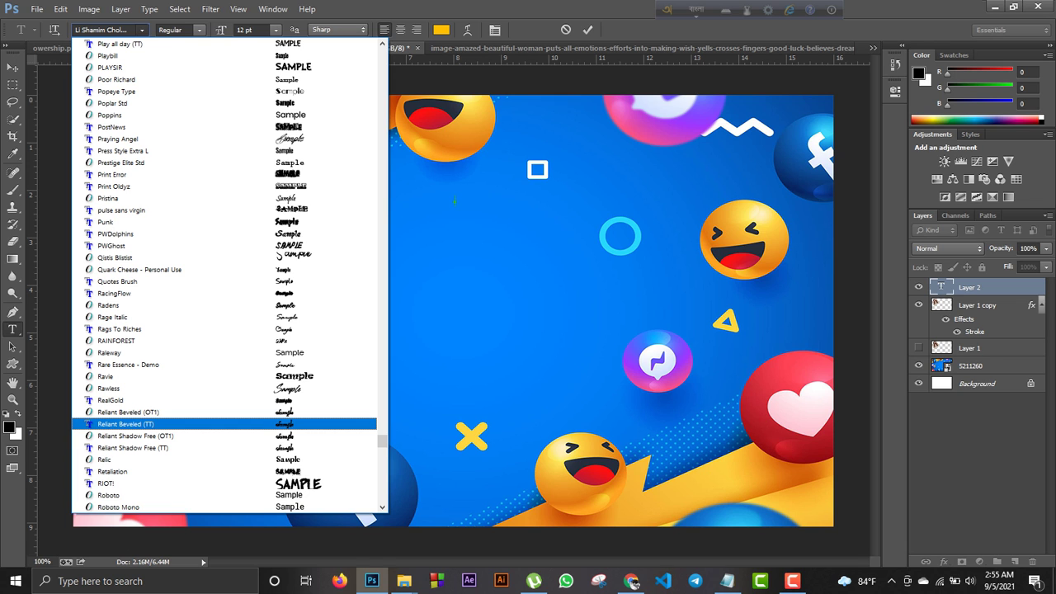
pyautogui.press('Down')
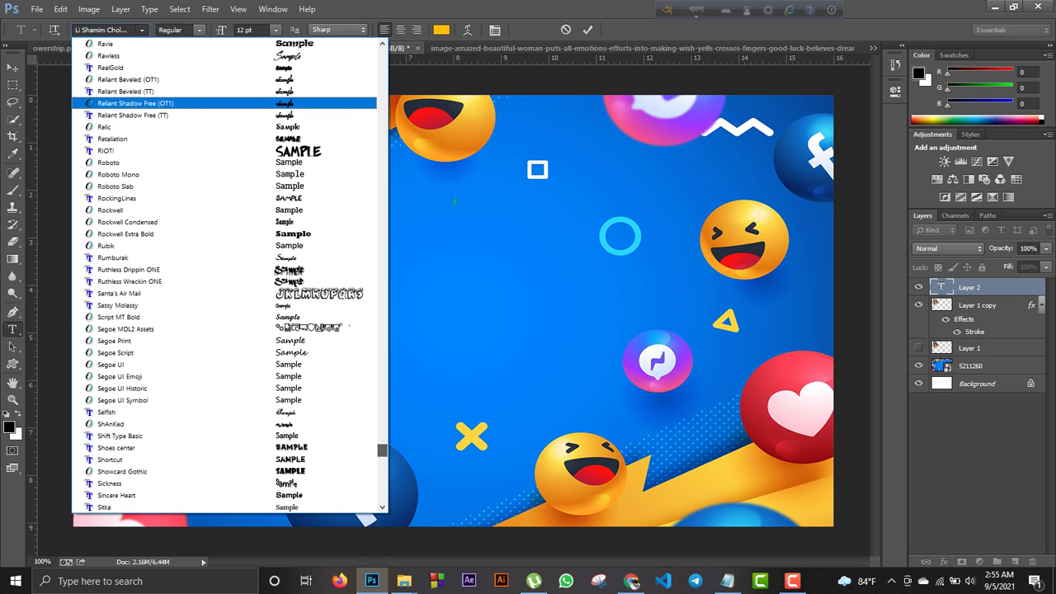
pyautogui.moveTo(382, 449); pyautogui.dragTo(382, 443)
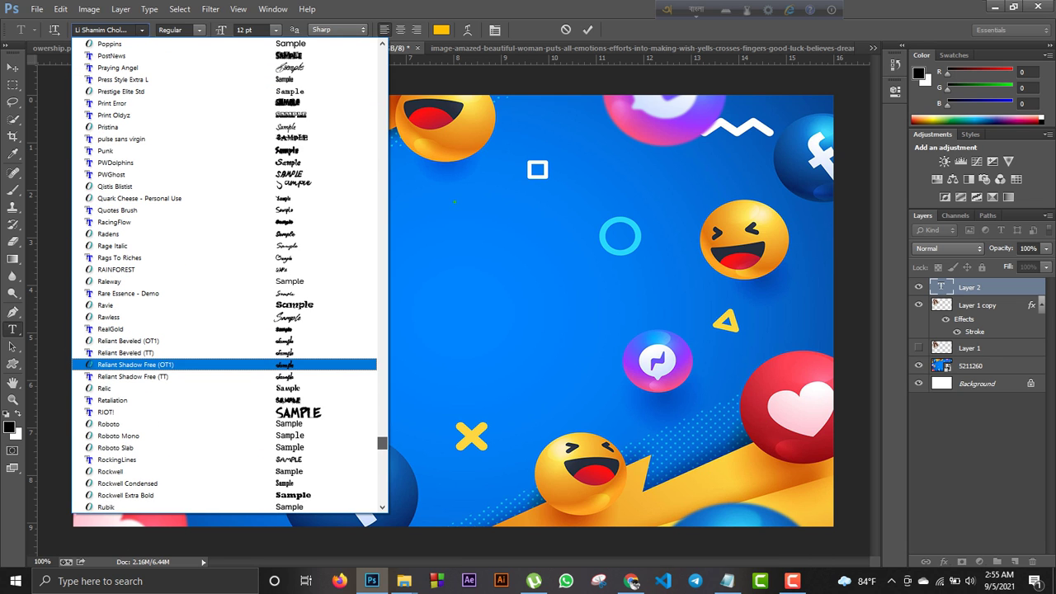
pyautogui.scroll(-2, 229, 275)
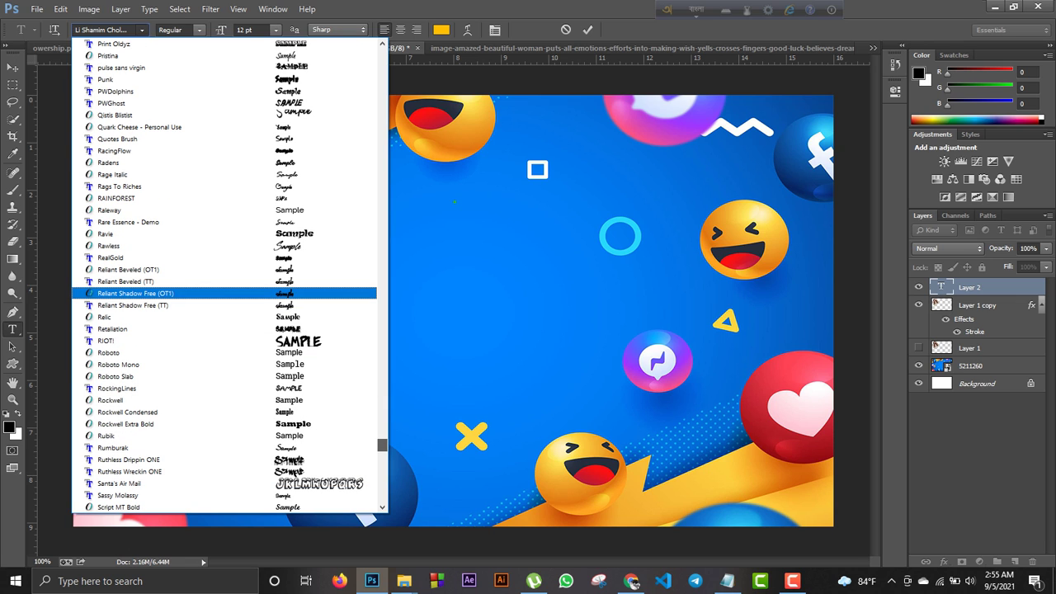
pyautogui.scroll(-1, 224, 276)
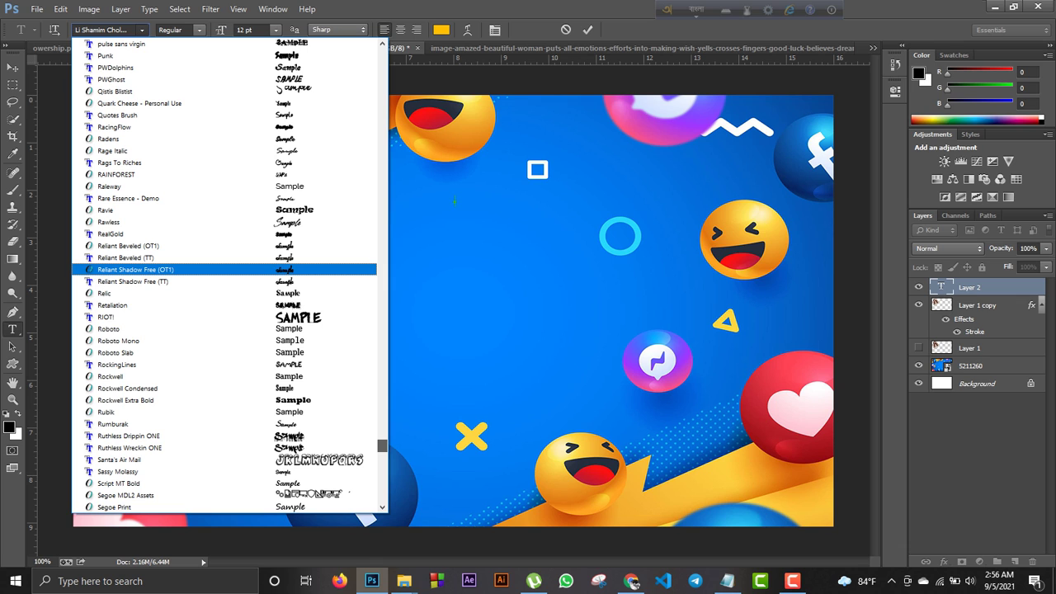
pyautogui.scroll(-8, 229, 276)
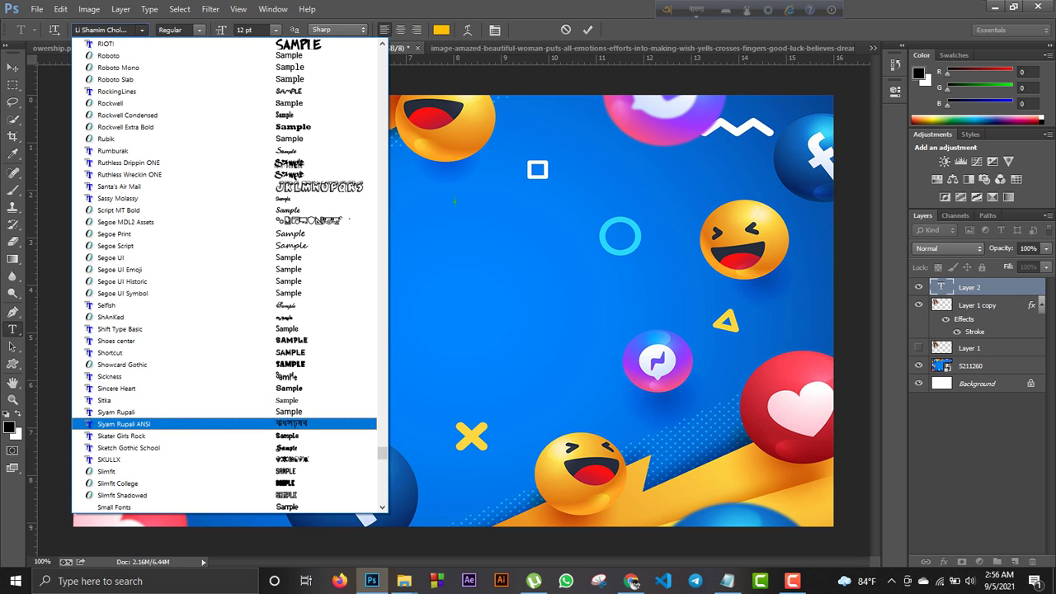
pyautogui.press('Return')
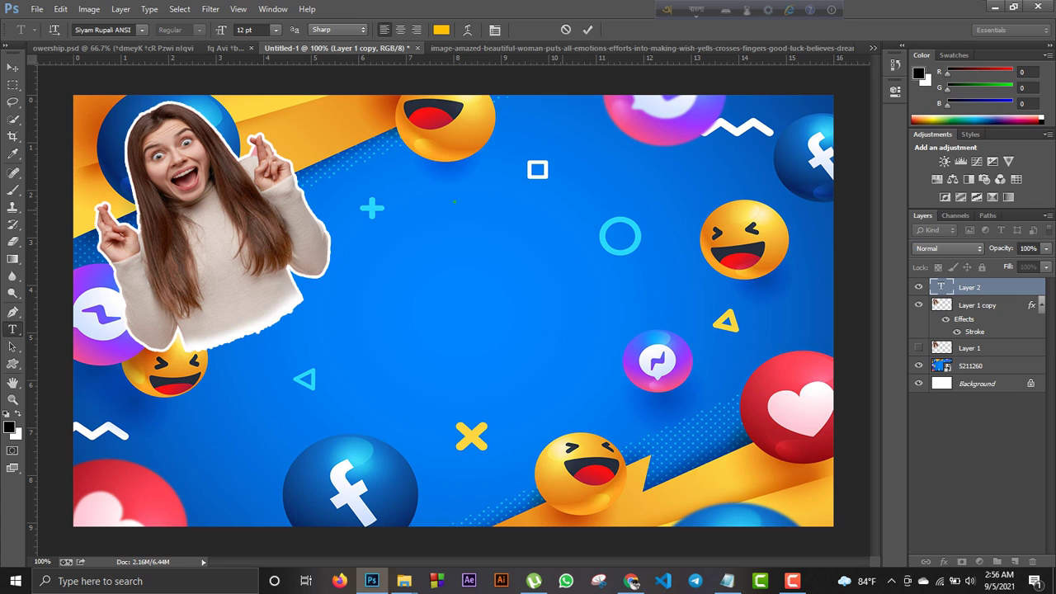
# Enter the Bangla words "ফেসবুক পেজ চুরি" phonetically in the text layer, choosing the correct spelling suggestions.
pyautogui.write('face')
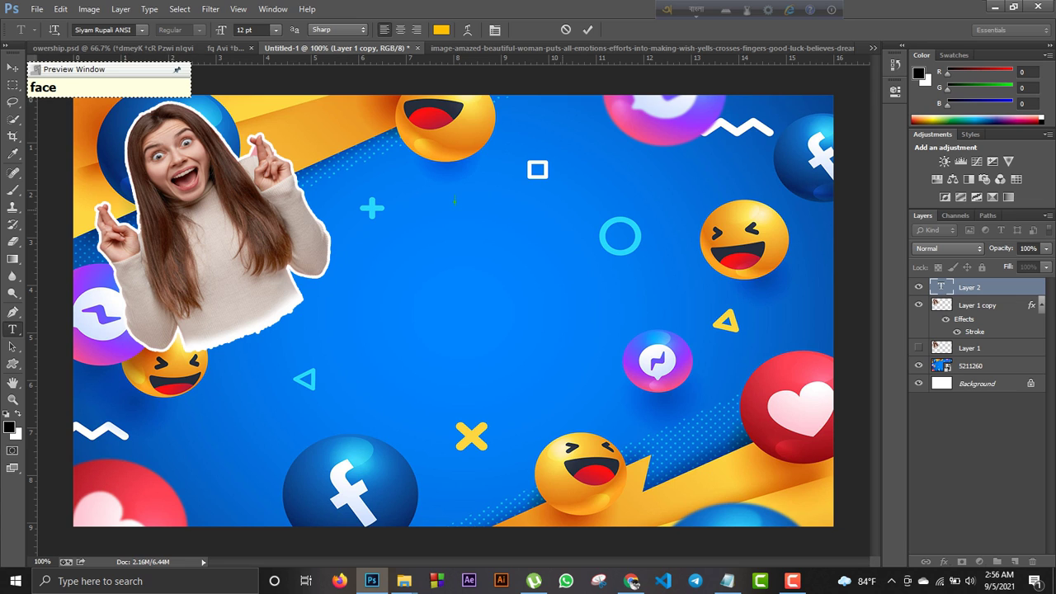
pyautogui.write('book')
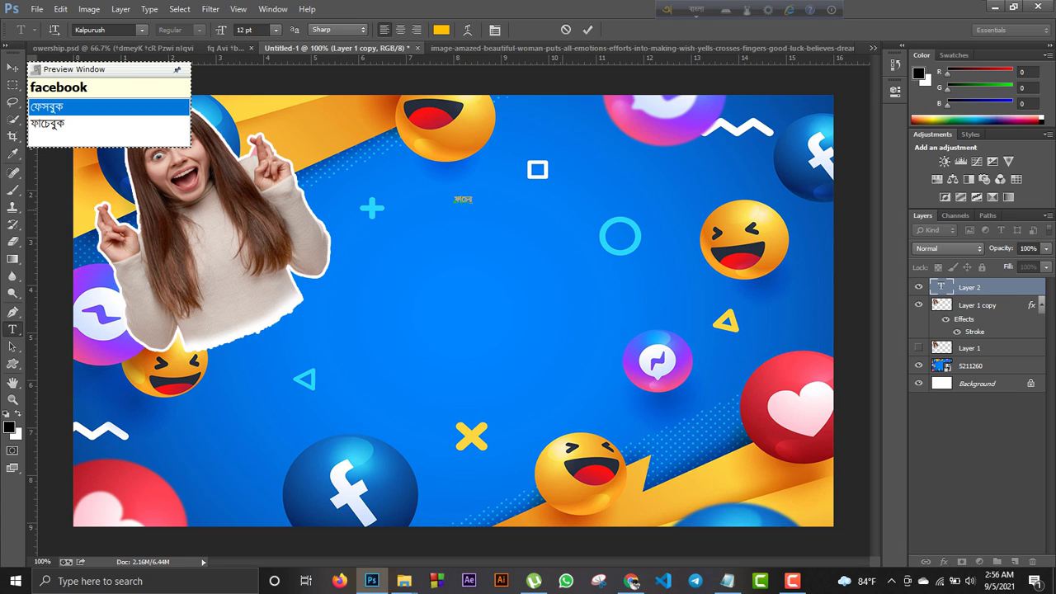
pyautogui.press('Down')
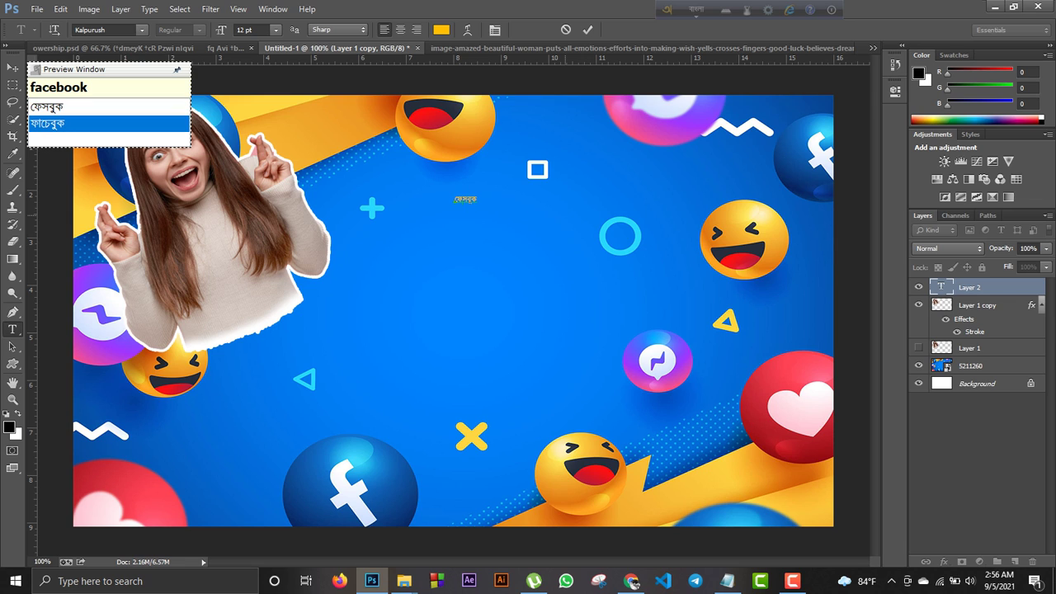
pyautogui.press('Up')
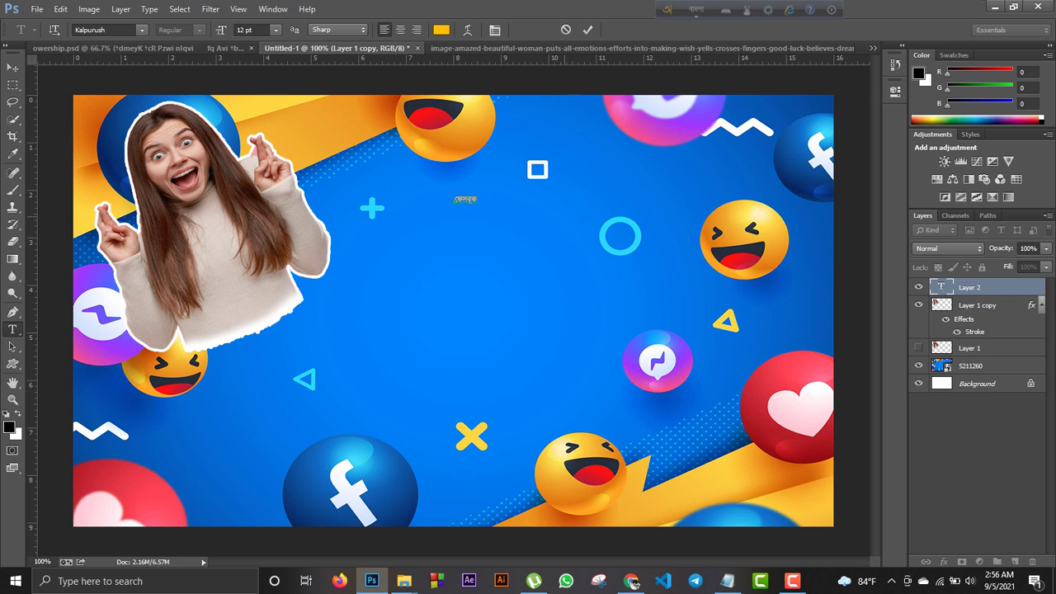
pyautogui.write('page')
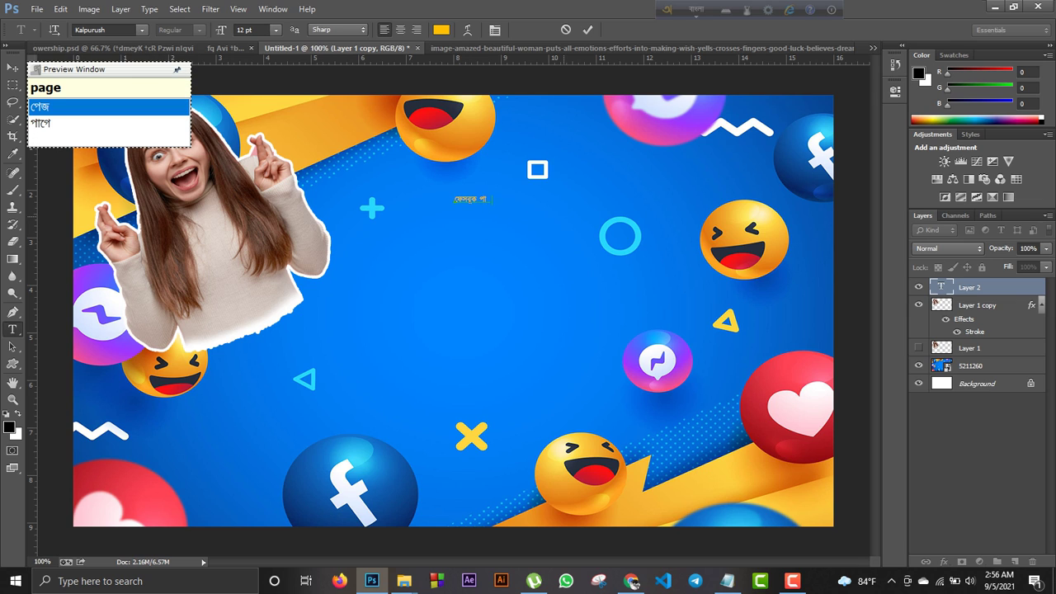
pyautogui.press('space')
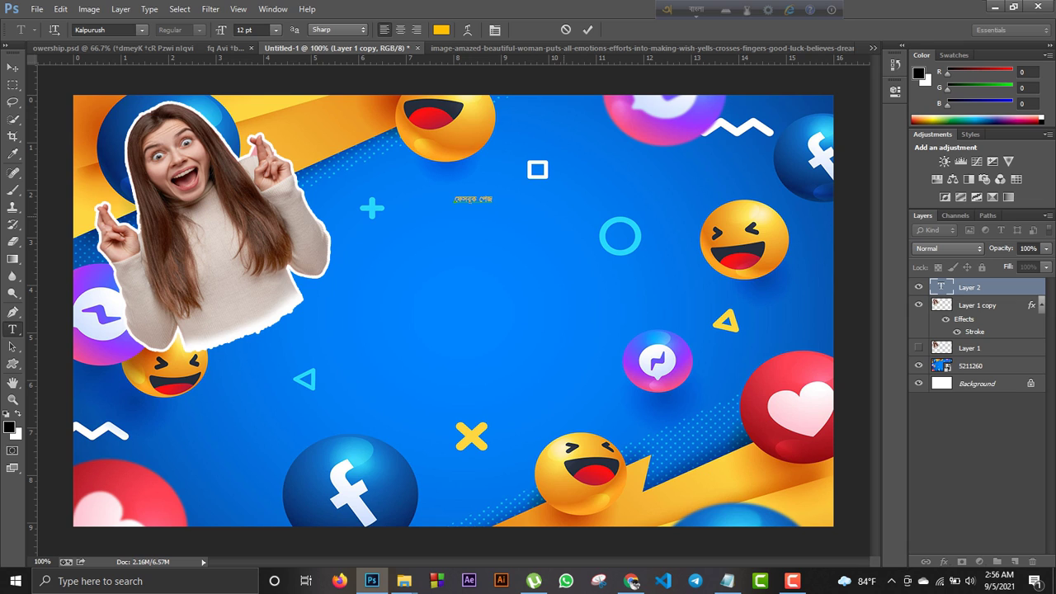
pyautogui.write('churi')
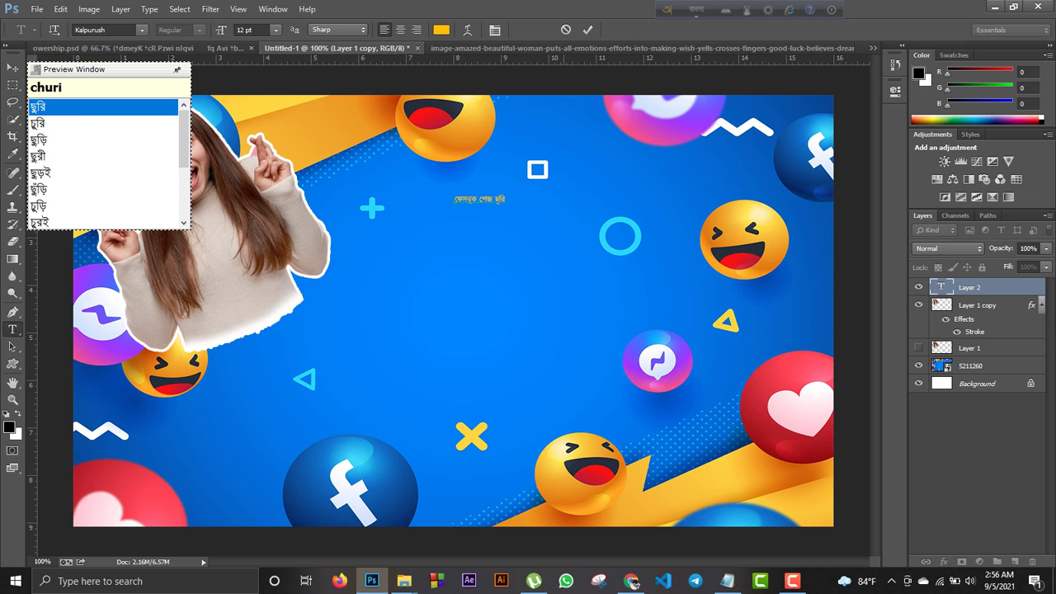
pyautogui.press('Down')
pyautogui.press('space')
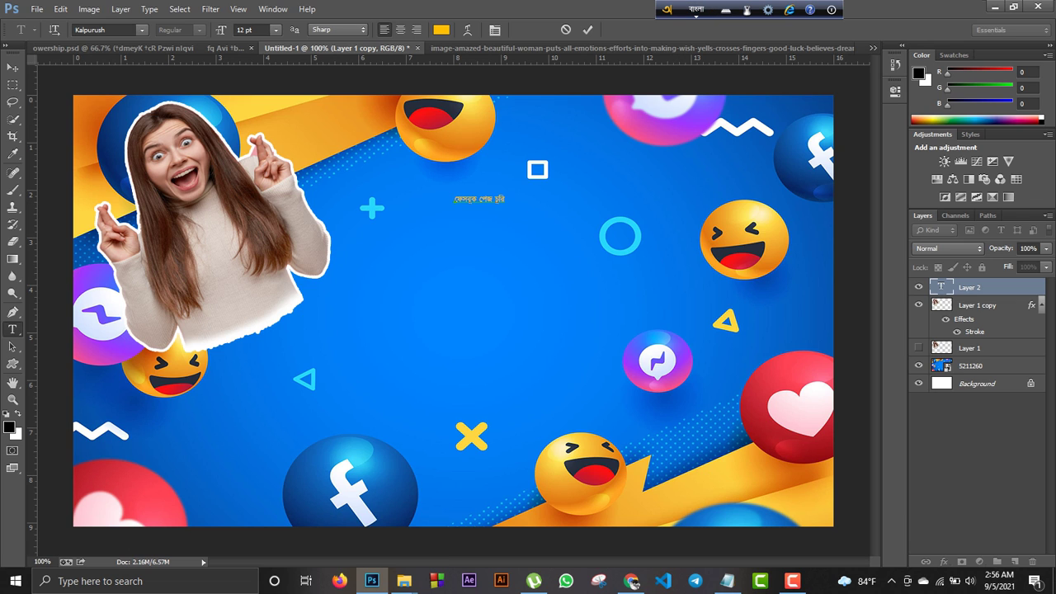
pyautogui.click(142, 31)
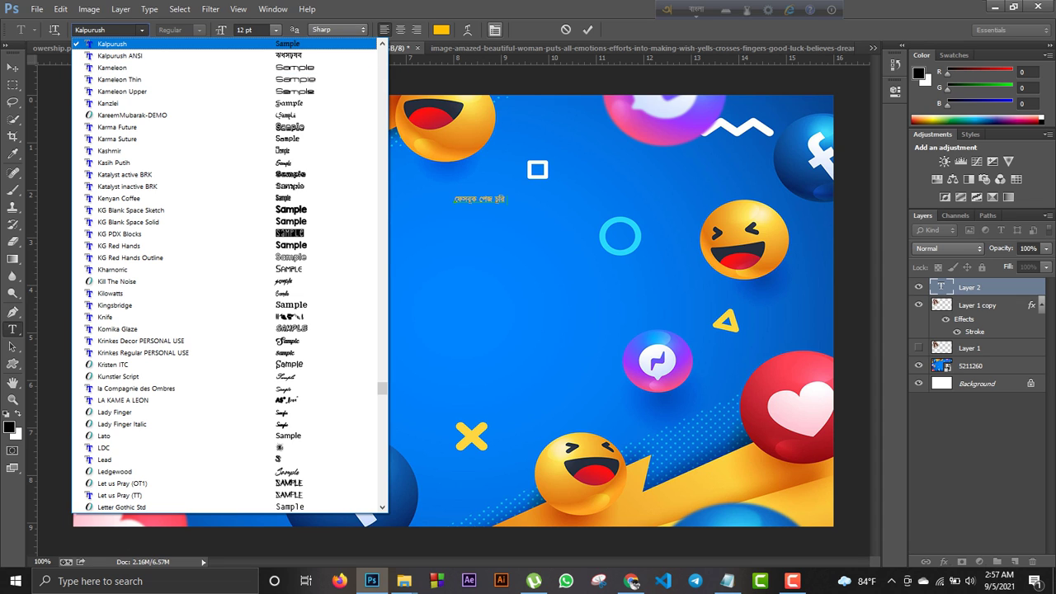
pyautogui.click(495, 30)
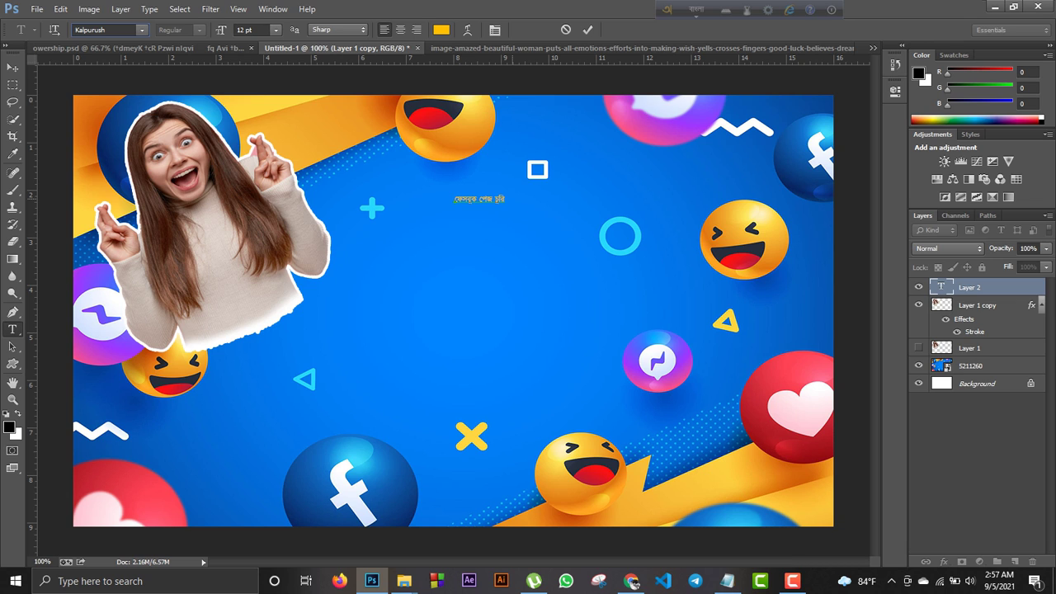
pyautogui.click(793, 581)
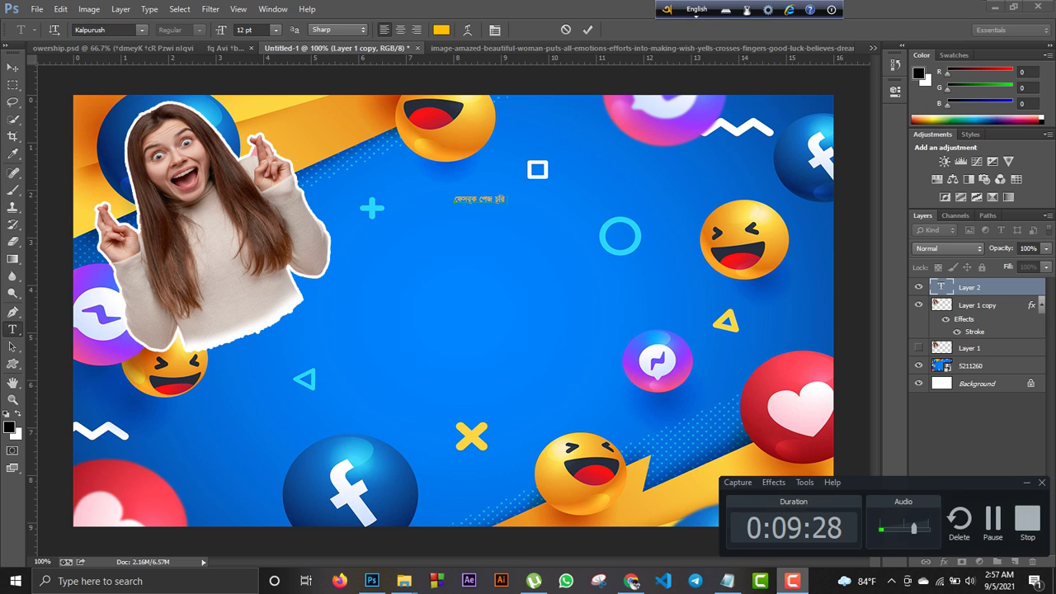
pyautogui.click(793, 581)
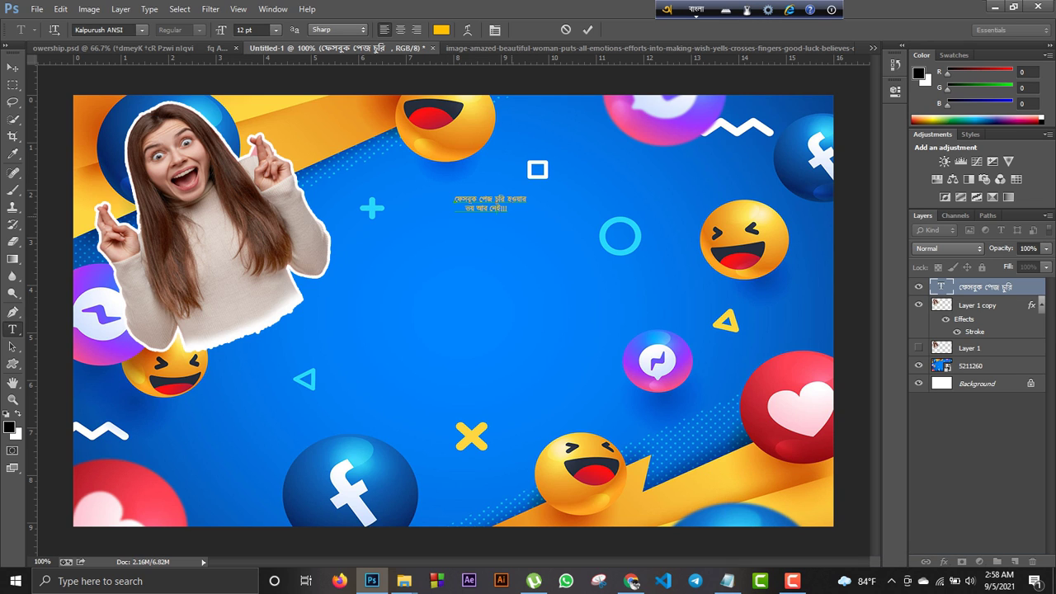
# Enlarge the two-line Bangla headline to about 76.12 pt and place it across the upper right of the thumbnail.
pyautogui.click(512, 208)
pyautogui.moveTo(529, 223); pyautogui.dragTo(809, 334)
pyautogui.moveTo(765, 288); pyautogui.dragTo(748, 227)
pyautogui.moveTo(790, 273); pyautogui.dragTo(815, 318)
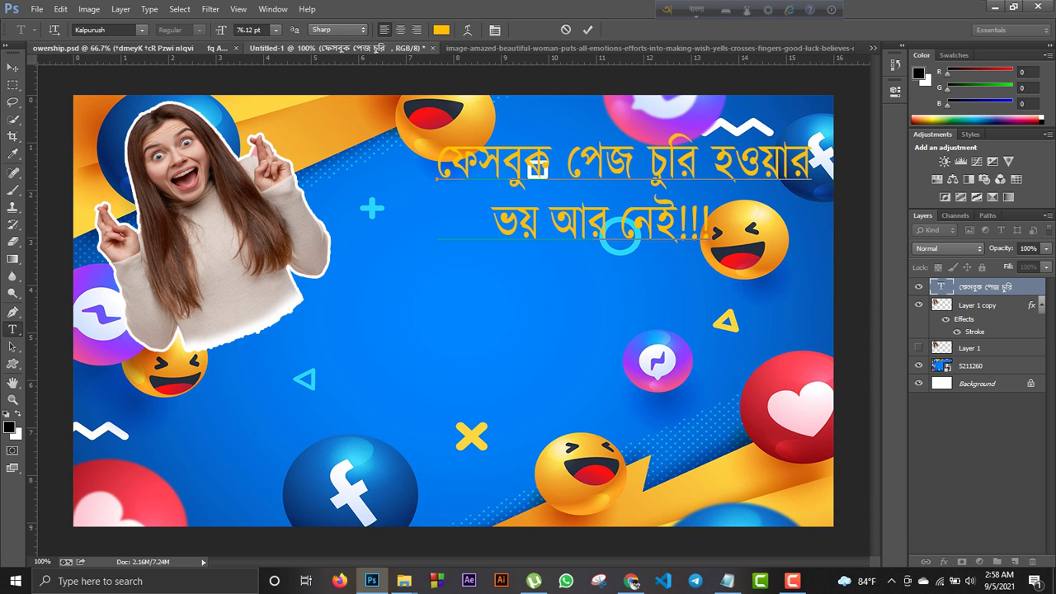
# Check the headline in the finished owership.psd thumbnail and resize the new Bangla headline to about 72.61 pt, keeping it across the upper right.
pyautogui.click(113, 48)
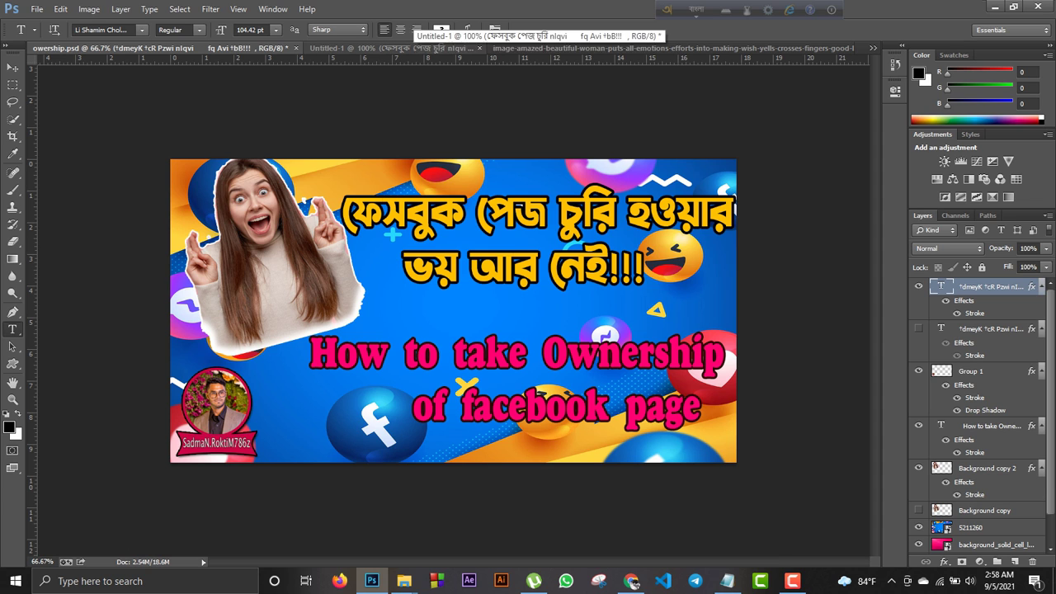
pyautogui.click(396, 48)
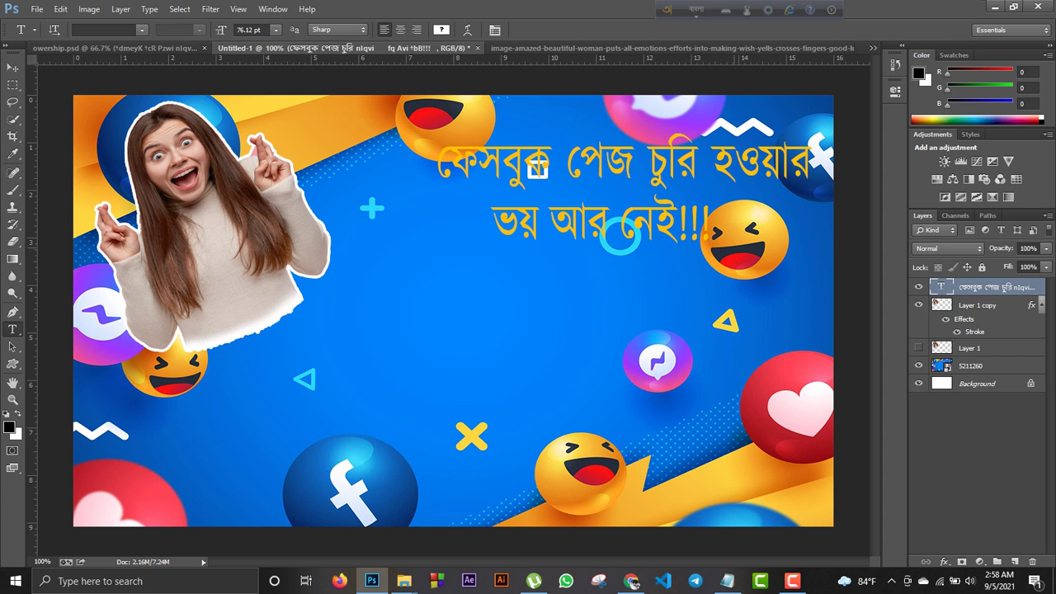
pyautogui.click(537, 169)
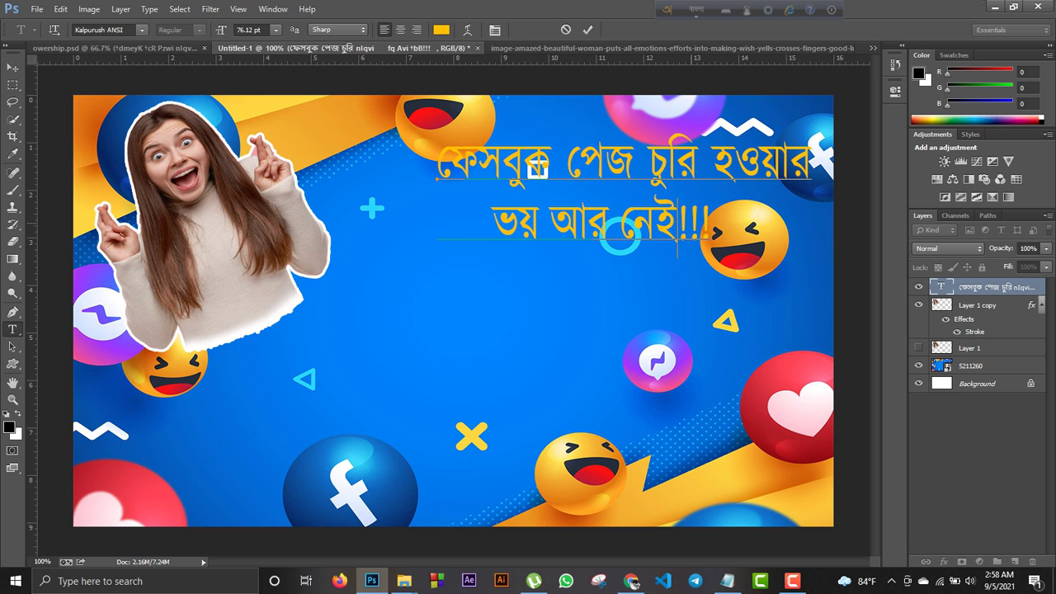
pyautogui.moveTo(436, 134); pyautogui.dragTo(416, 142)
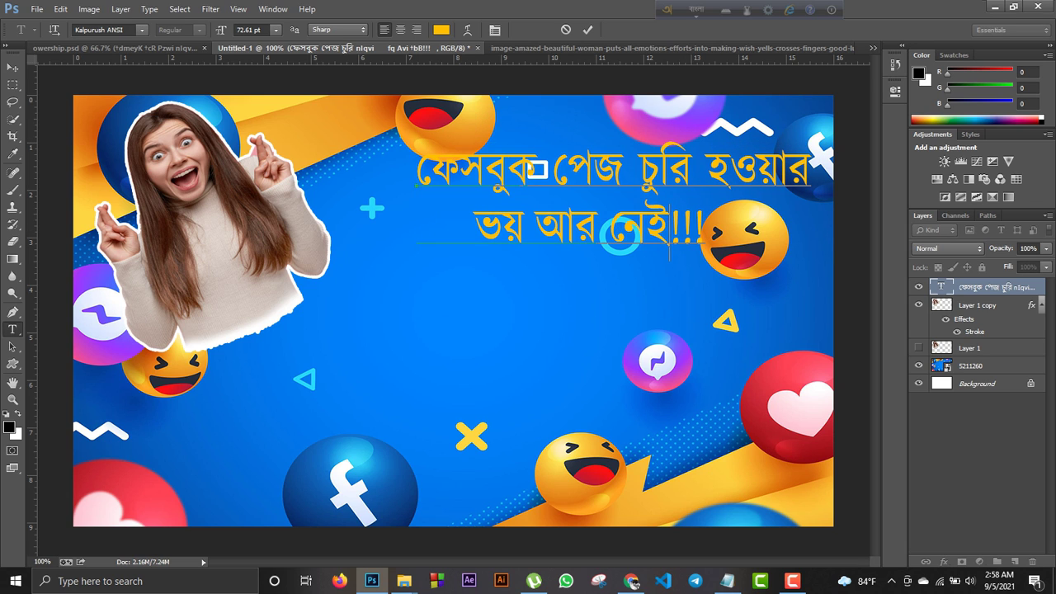
# Copy the whole English headline "How to take Ownership of facebook page" from the owership.psd document.
pyautogui.click(119, 48)
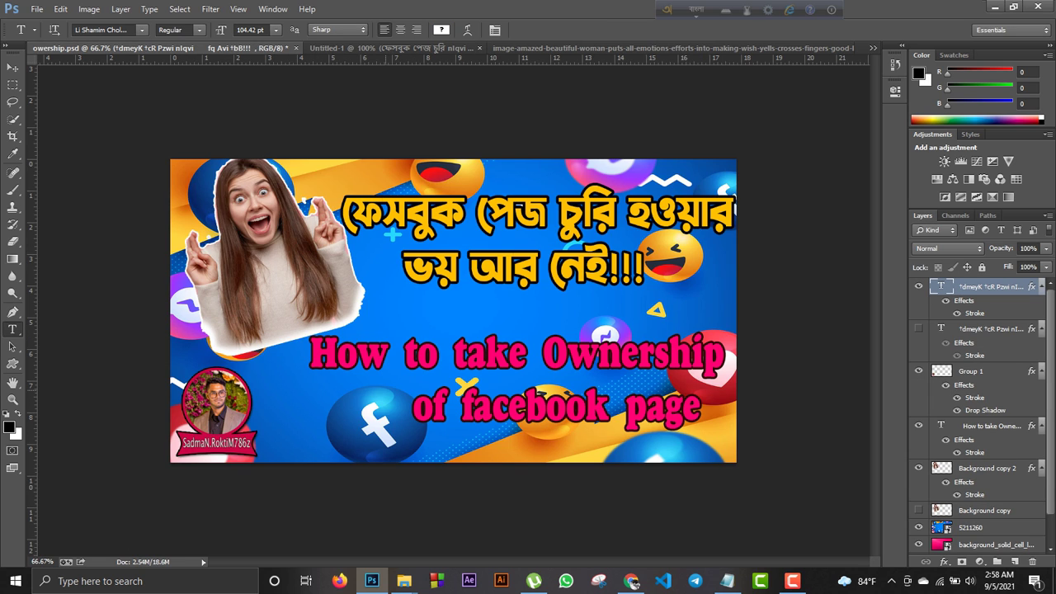
pyautogui.moveTo(312, 354); pyautogui.dragTo(420, 355)
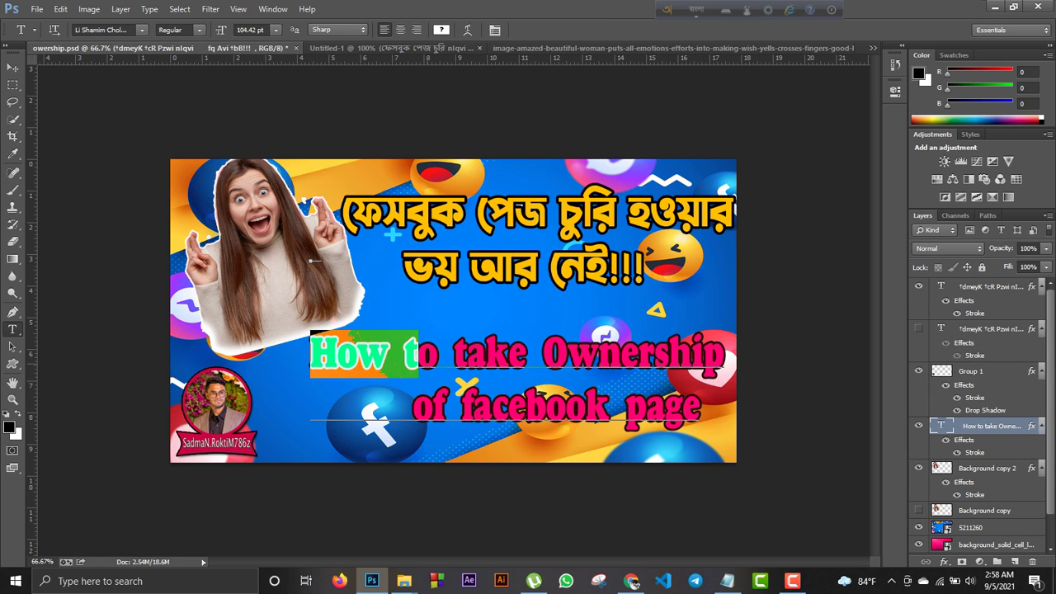
pyautogui.click(421, 354)
pyautogui.hotkey('ctrl', 'a')
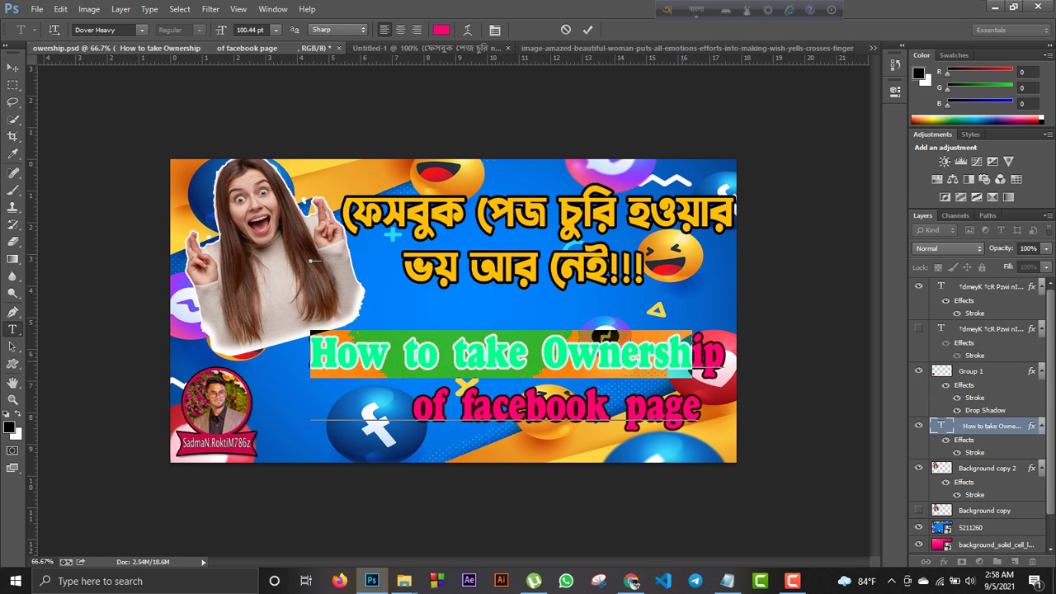
pyautogui.rightClick(581, 103)
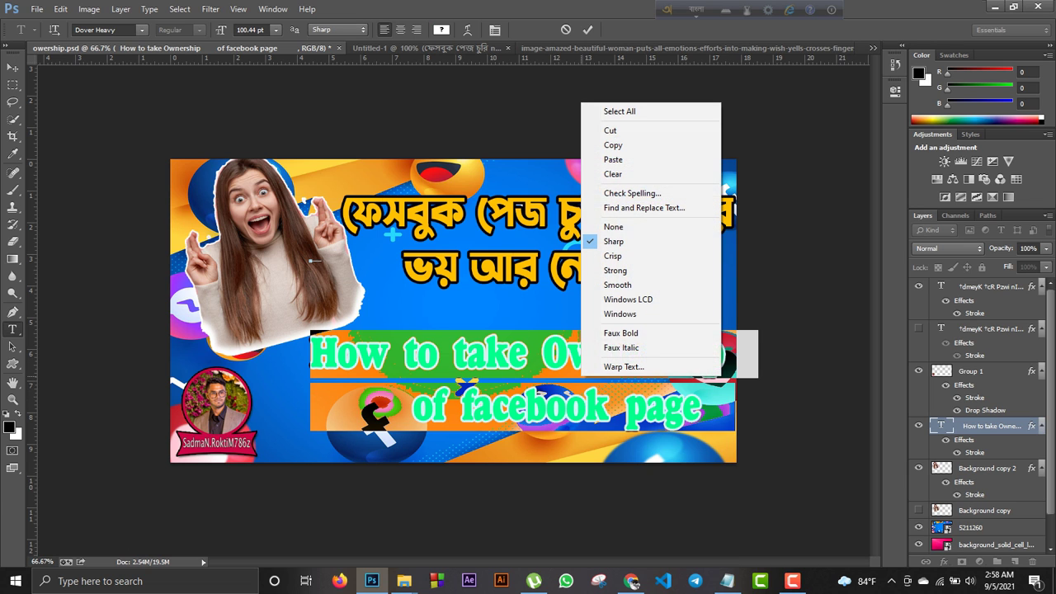
pyautogui.click(614, 146)
# Paste the copied English headline into a new text layer in Untitled-1, on the blue area below the Bangla text.
pyautogui.click(424, 48)
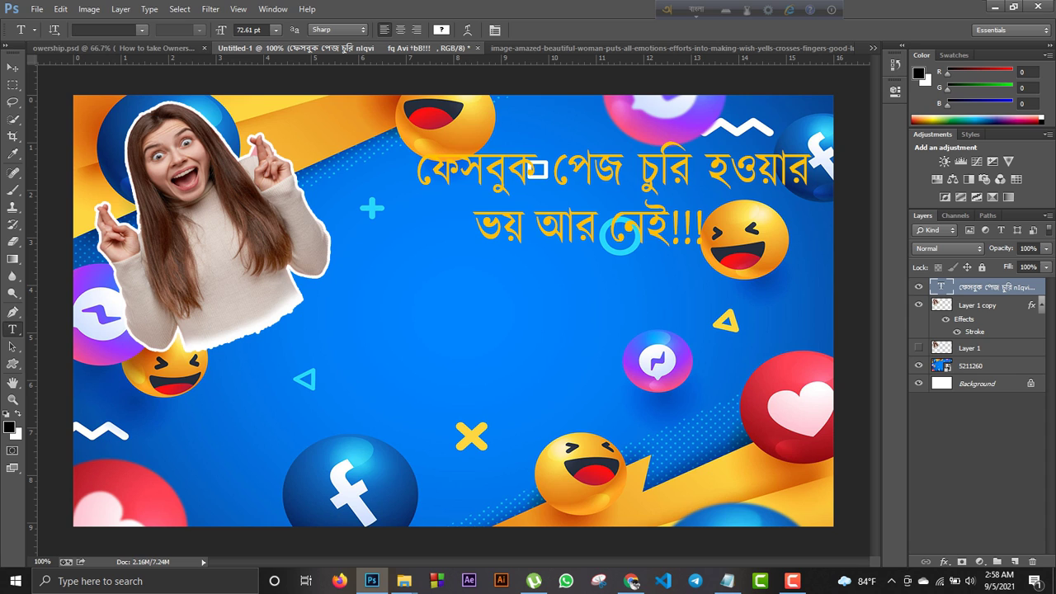
pyautogui.click(381, 351)
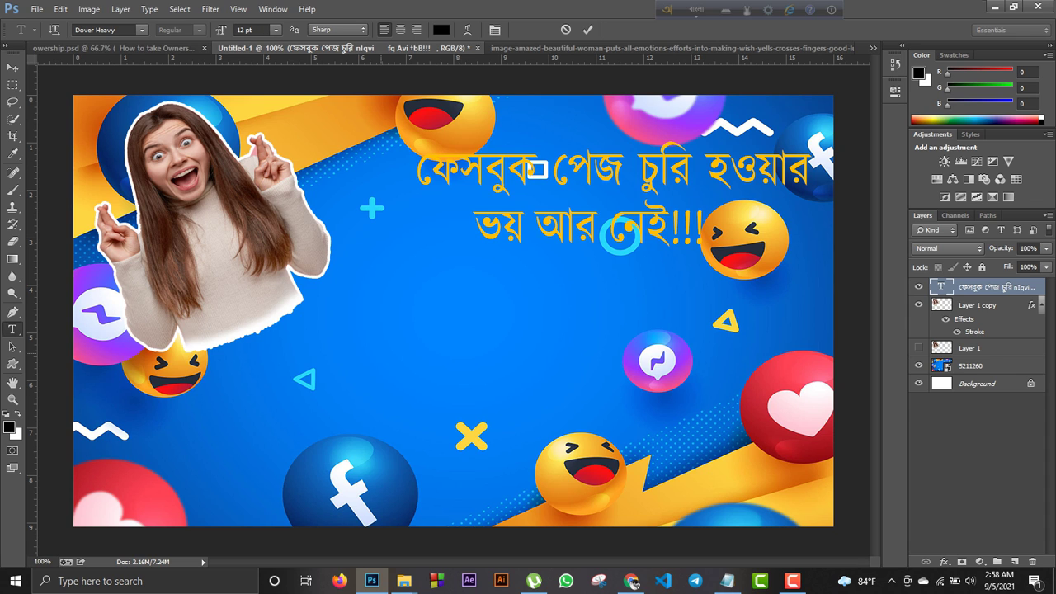
pyautogui.rightClick(380, 351)
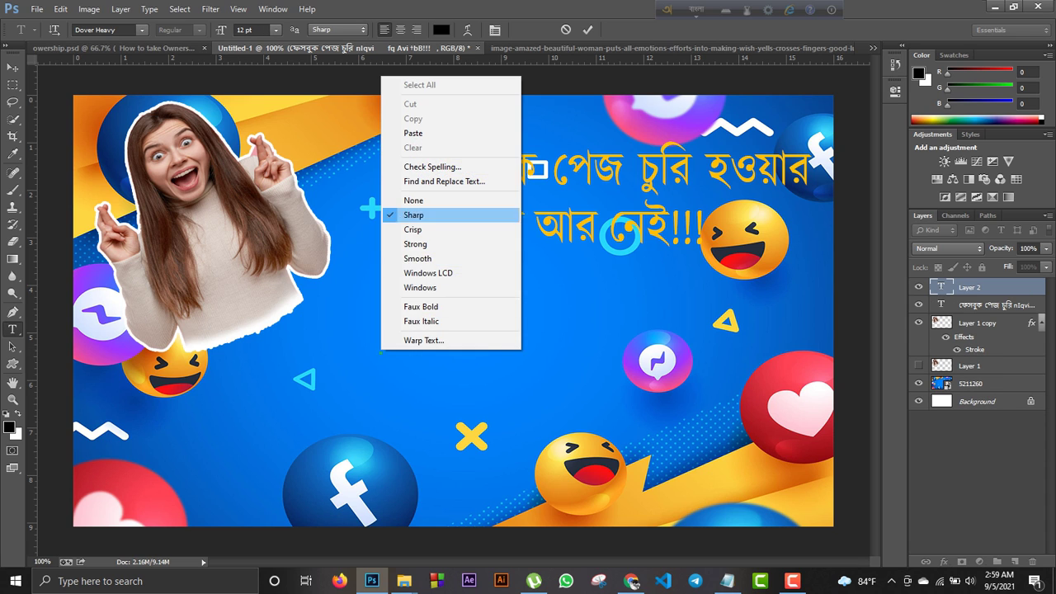
pyautogui.click(405, 133)
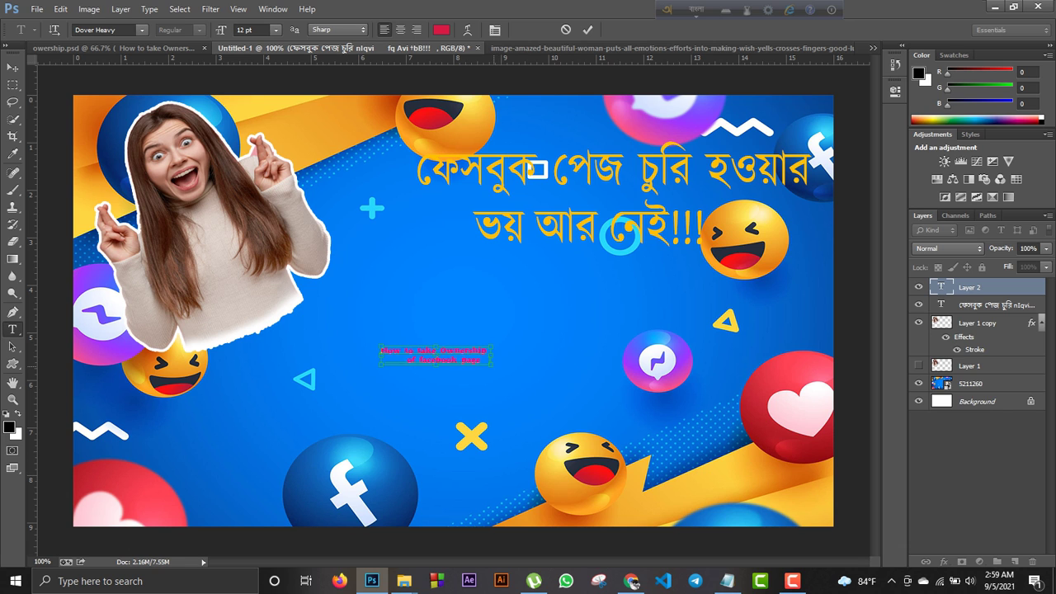
# Enlarge the pink English headline to about 93.09 pt and place it across the lower right of the thumbnail.
pyautogui.moveTo(491, 364); pyautogui.dragTo(833, 486)
pyautogui.moveTo(831, 419); pyautogui.dragTo(822, 396)
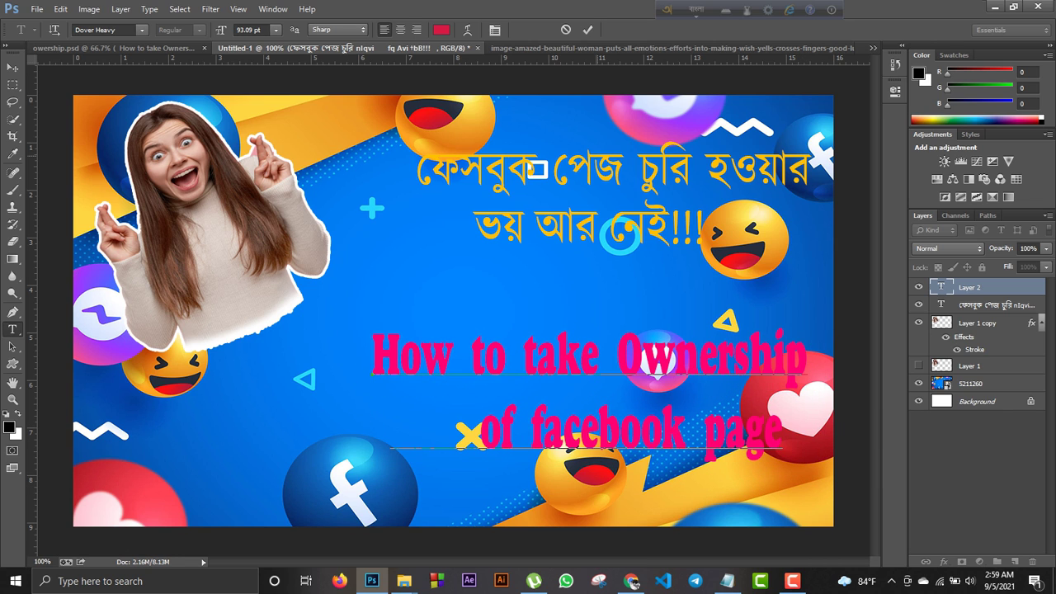
pyautogui.moveTo(614, 494)
pyautogui.mouseDown()
pyautogui.moveTo(599, 500)
pyautogui.moveTo(608, 503)
pyautogui.mouseUp()
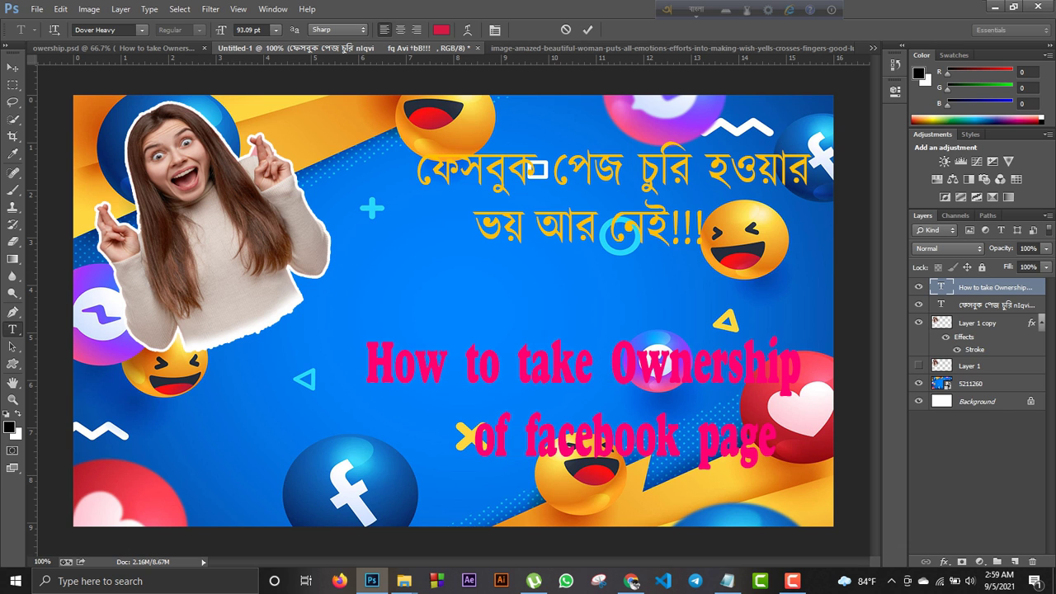
# Give the English headline a thick black outside stroke at 100% opacity.
pyautogui.rightClick(986, 287)
pyautogui.click(875, 86)
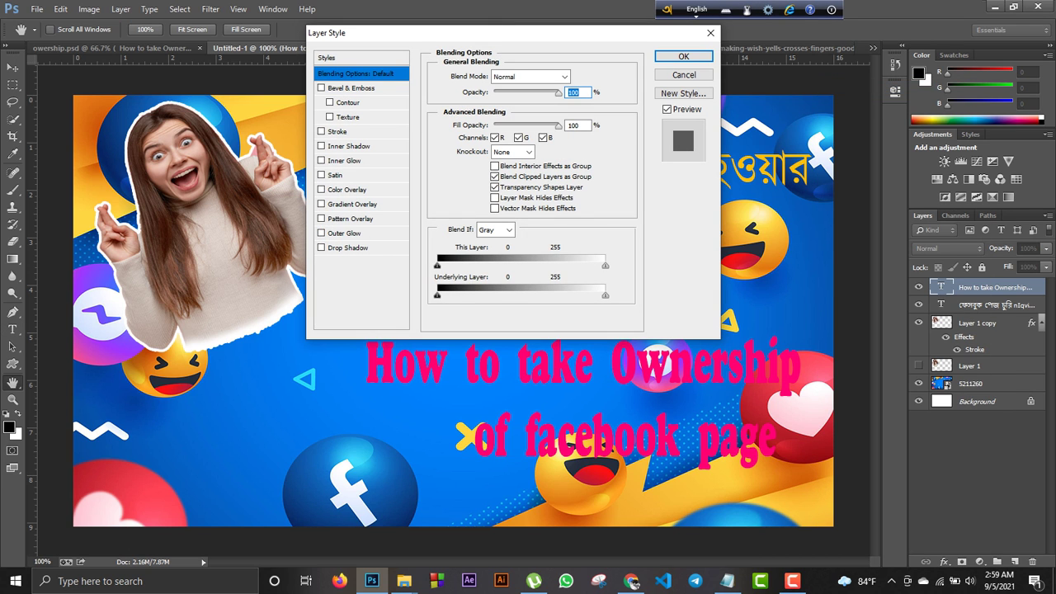
pyautogui.click(322, 132)
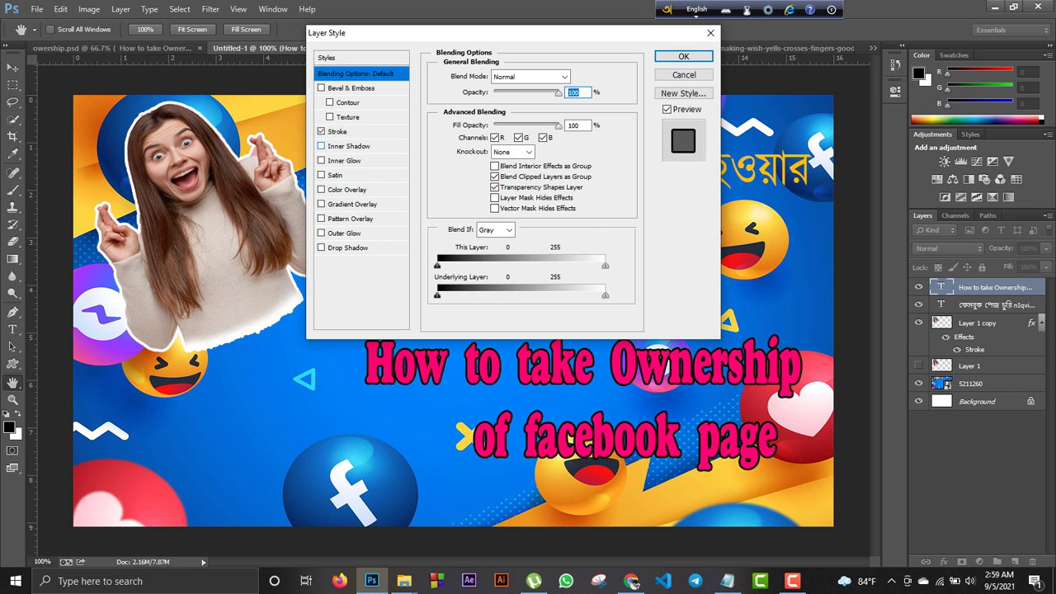
pyautogui.click(338, 131)
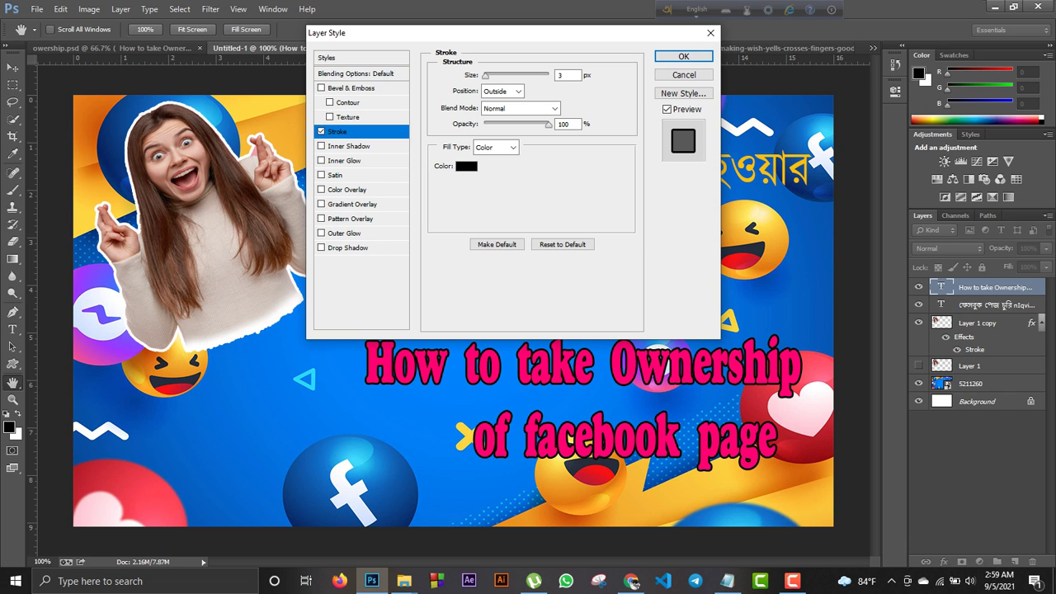
pyautogui.moveTo(485, 75); pyautogui.dragTo(489, 75)
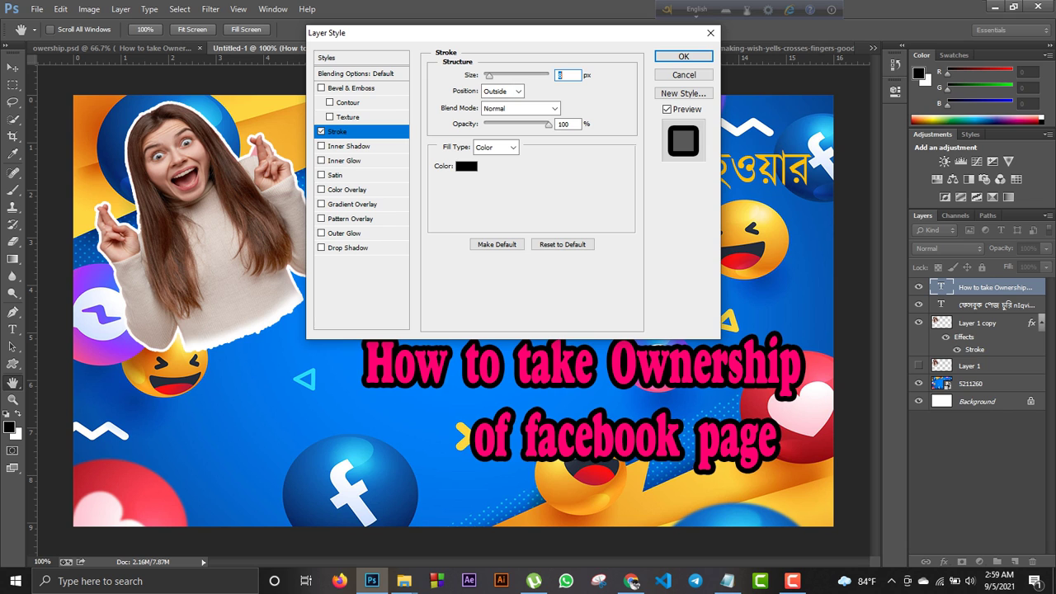
pyautogui.press('Return')
# Reshape the outlined English headline to be wider and shorter, at about 78.62 pt, within the lower right of the thumbnail.
pyautogui.press('t')
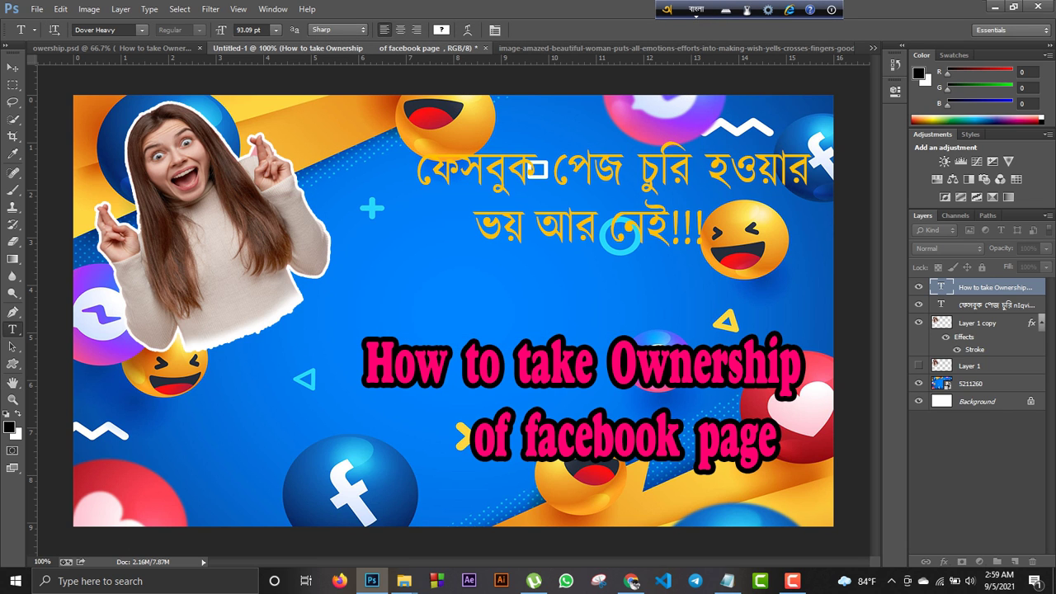
pyautogui.click(415, 365)
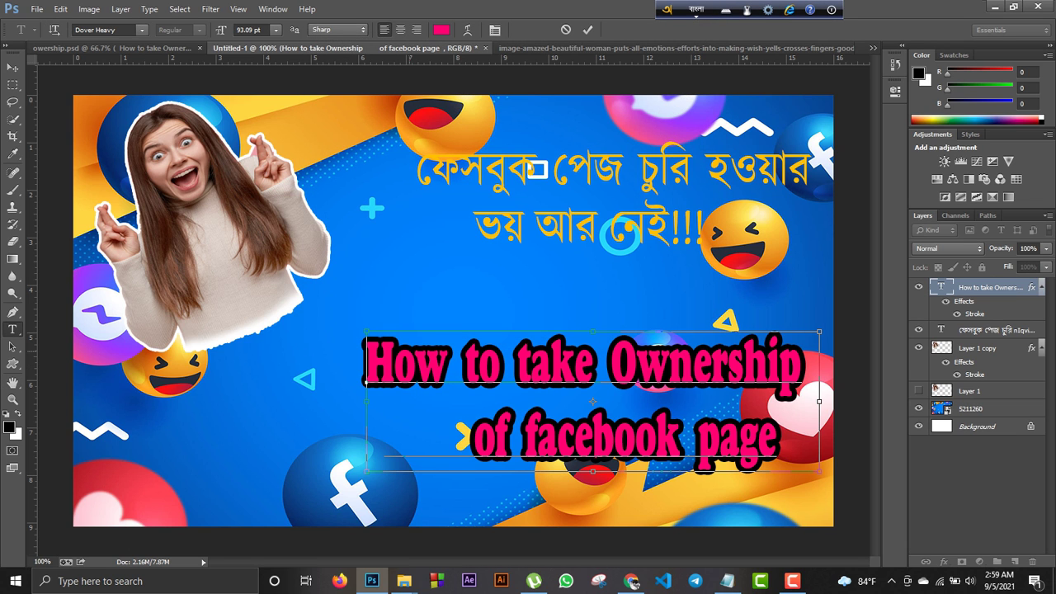
pyautogui.moveTo(365, 332); pyautogui.dragTo(341, 354)
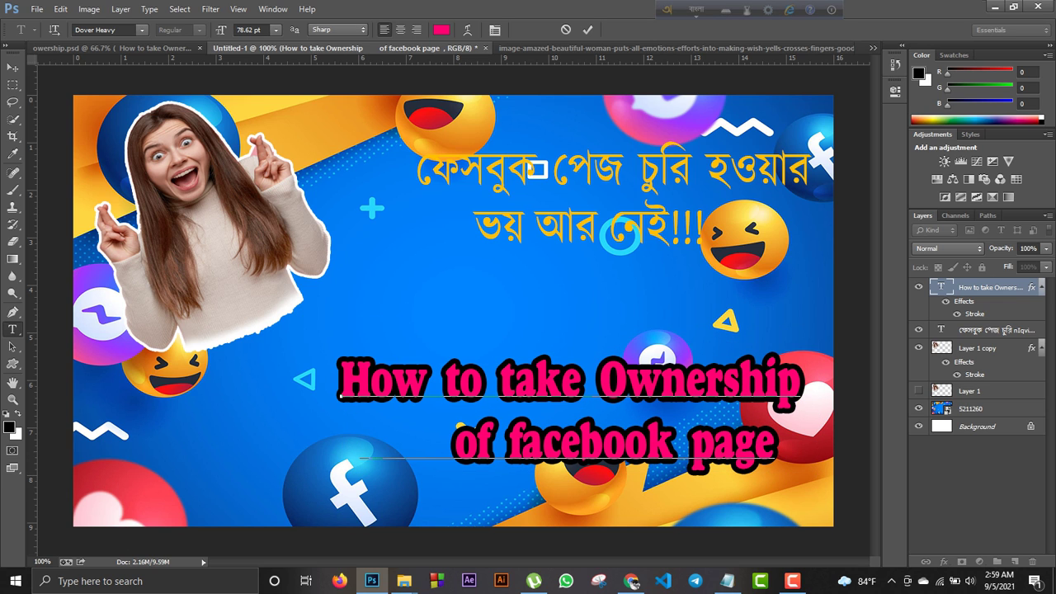
pyautogui.click(977, 492)
# Add an outside Stroke effect to the yellow Bangla headline layer.
pyautogui.click(995, 330)
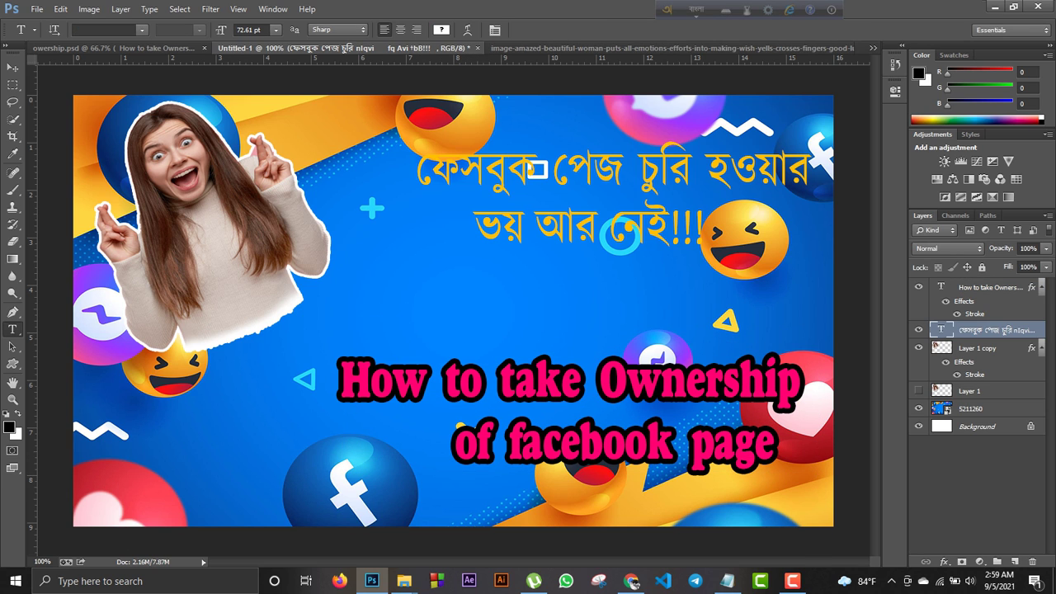
pyautogui.rightClick(999, 330)
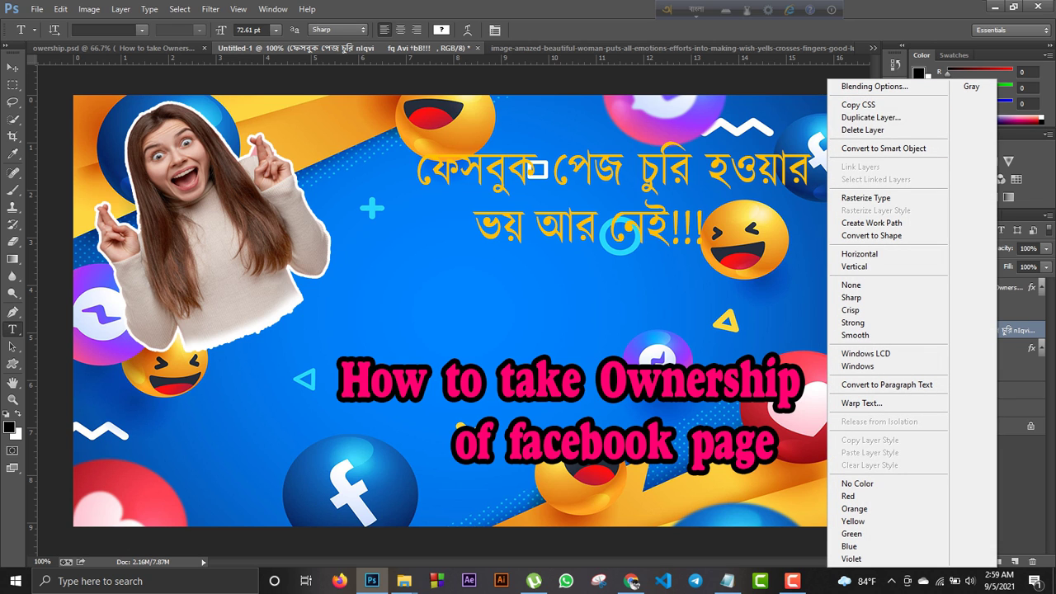
pyautogui.click(875, 86)
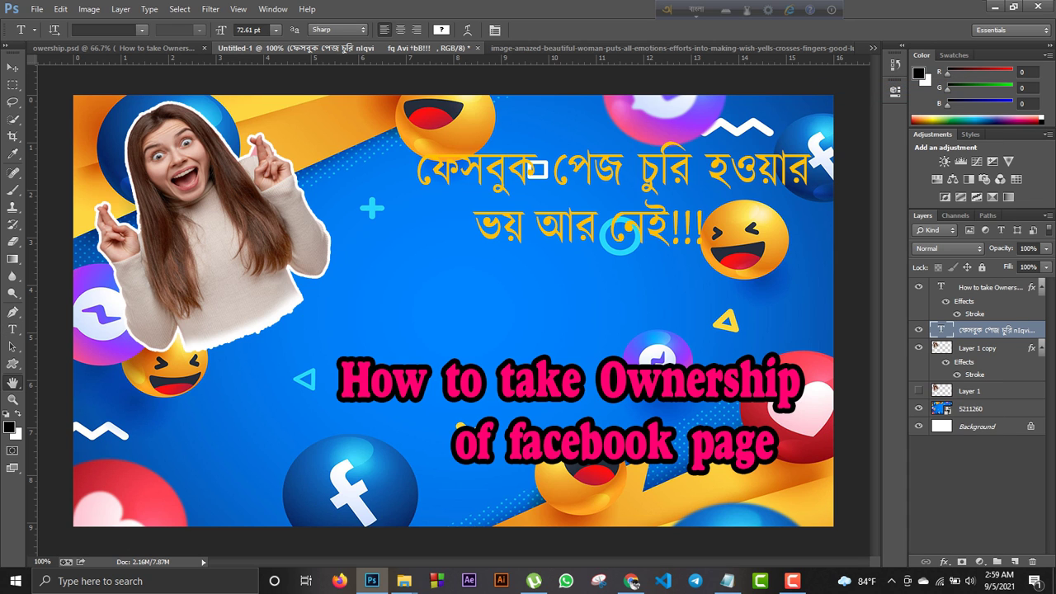
pyautogui.click(338, 132)
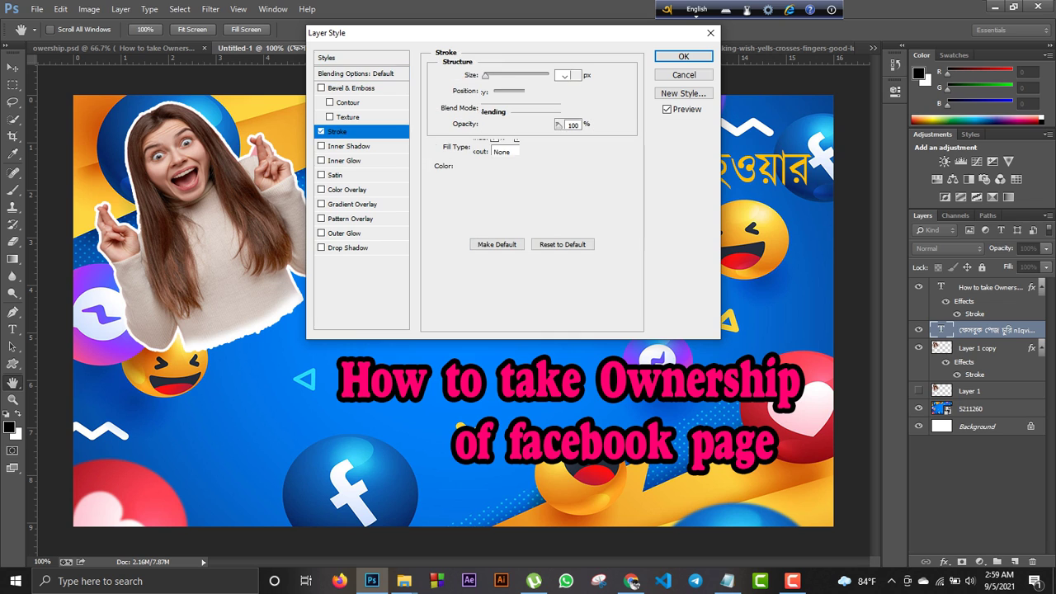
# Try other stroke colours on the Bangla headline, set the colour to black (000000), and apply a slightly thicker stroke.
pyautogui.click(466, 165)
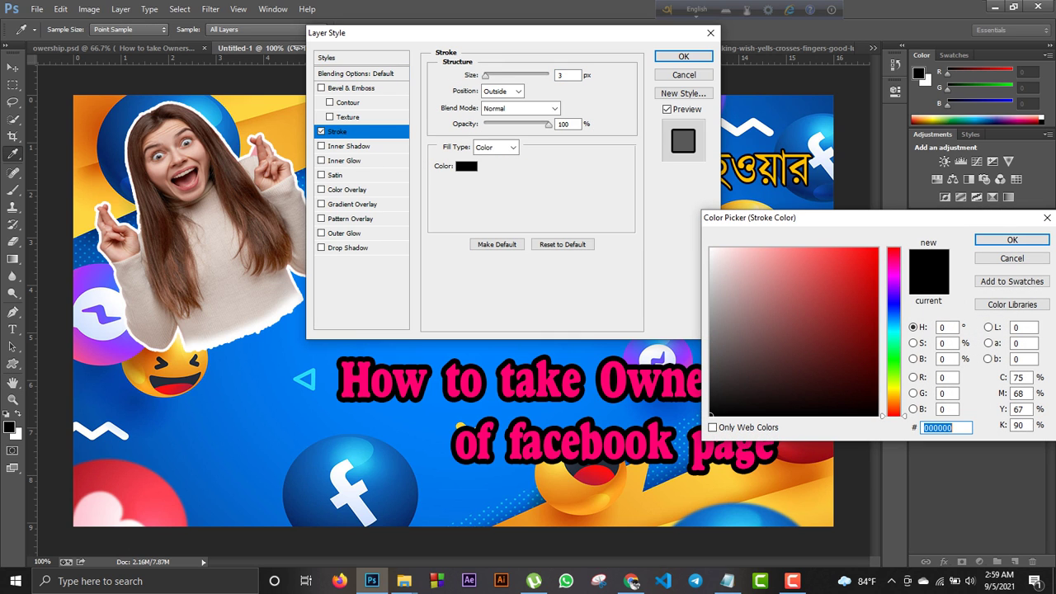
pyautogui.moveTo(845, 277); pyautogui.dragTo(876, 249)
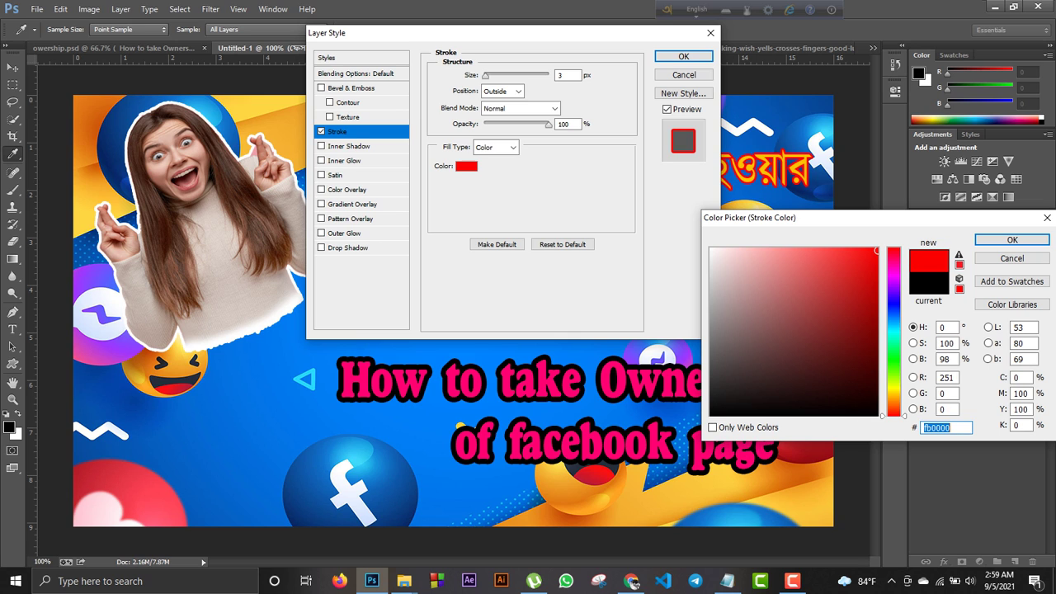
pyautogui.write('ffffff')
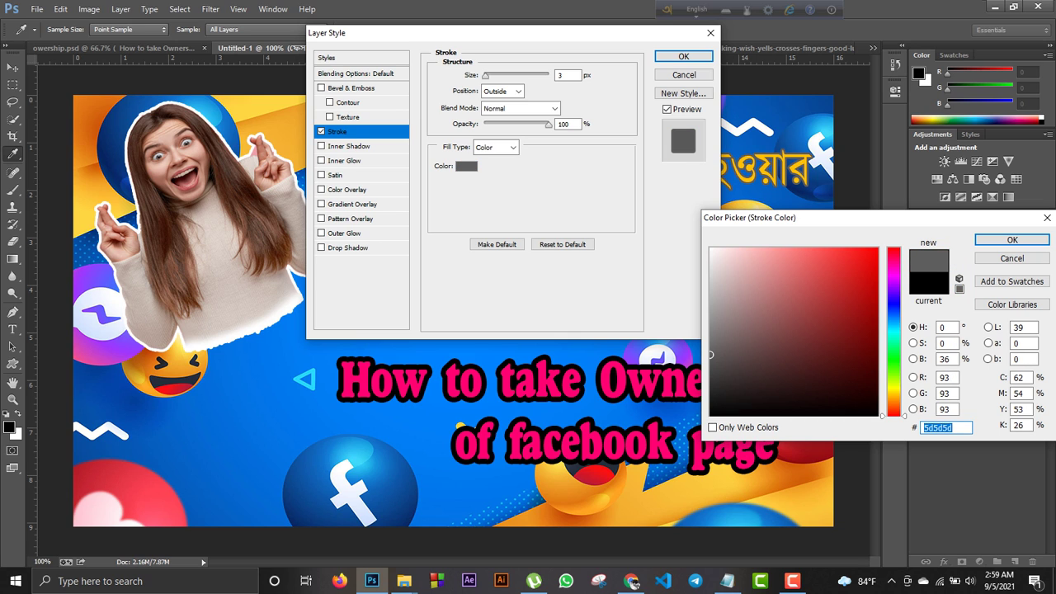
pyautogui.hotkey('ctrl', 'a')
pyautogui.write('000000')
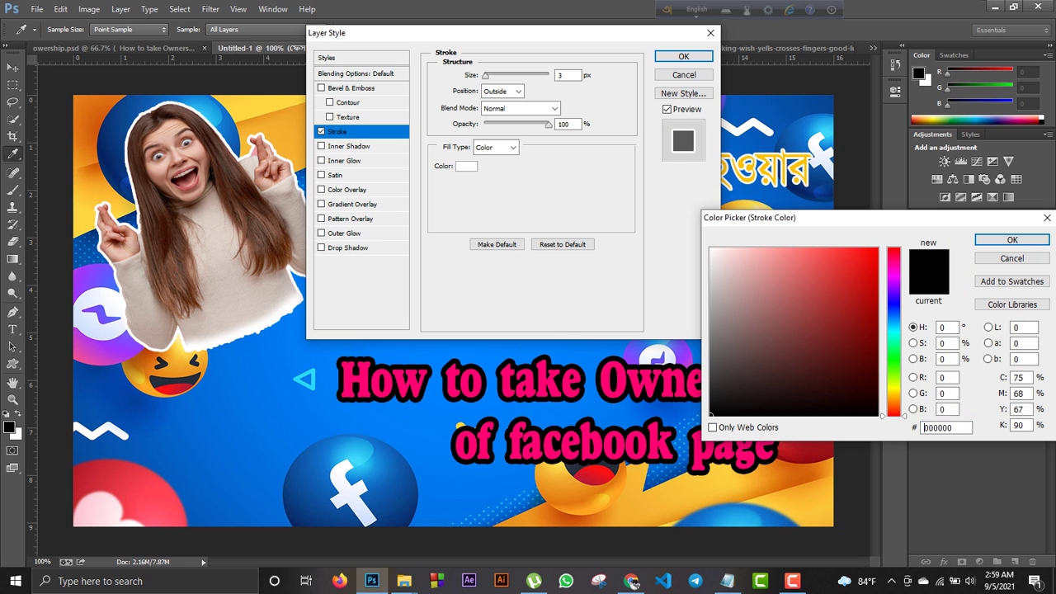
pyautogui.press('Return')
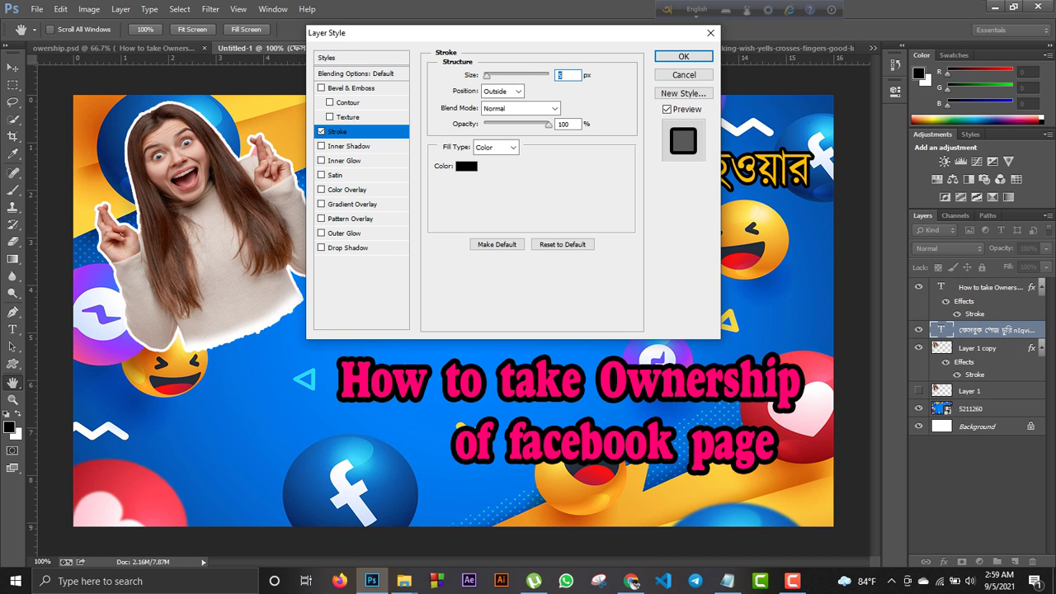
pyautogui.moveTo(495, 33); pyautogui.dragTo(373, 205)
pyautogui.press('Return')
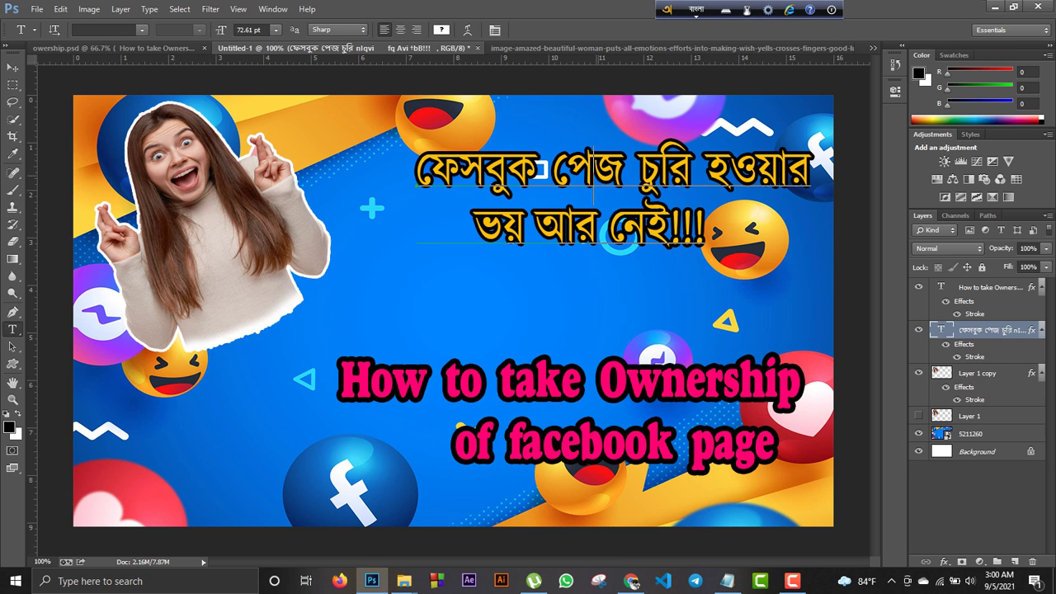
# Enlarge the outlined Bangla headline to about 93.36 pt, extending it towards the woman, and hide the character settings.
pyautogui.click(600, 224)
pyautogui.hotkey('ctrl', 't')
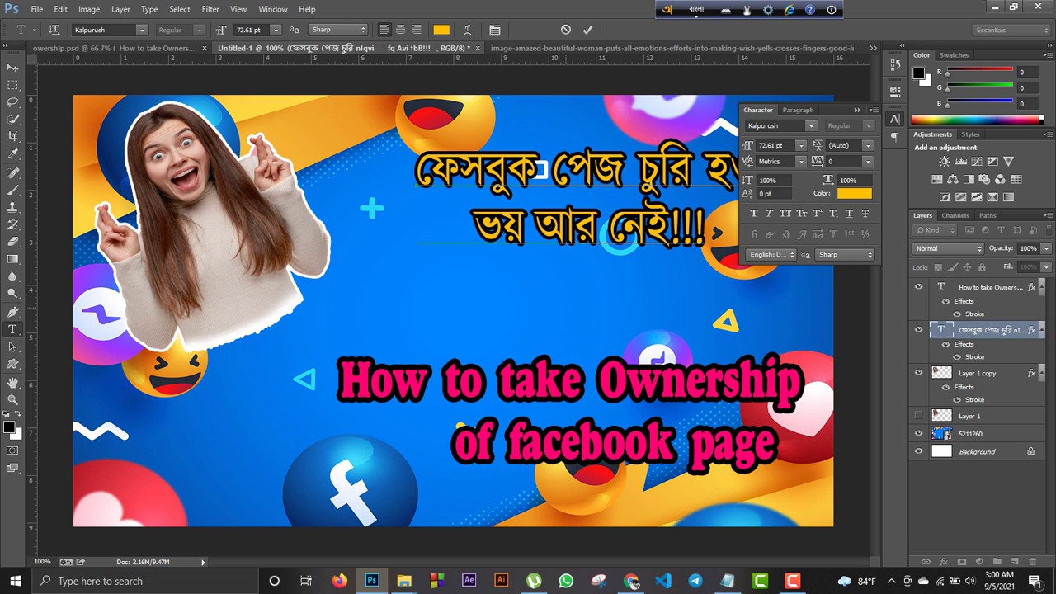
pyautogui.moveTo(415, 318); pyautogui.dragTo(358, 370)
pyautogui.click(13, 67)
pyautogui.press('v')
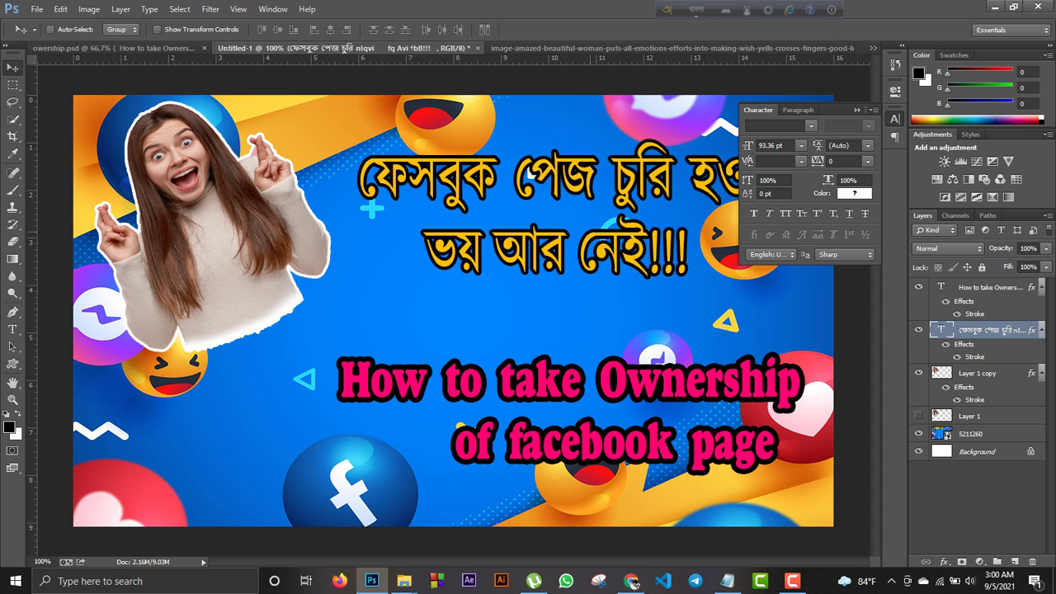
pyautogui.click(857, 110)
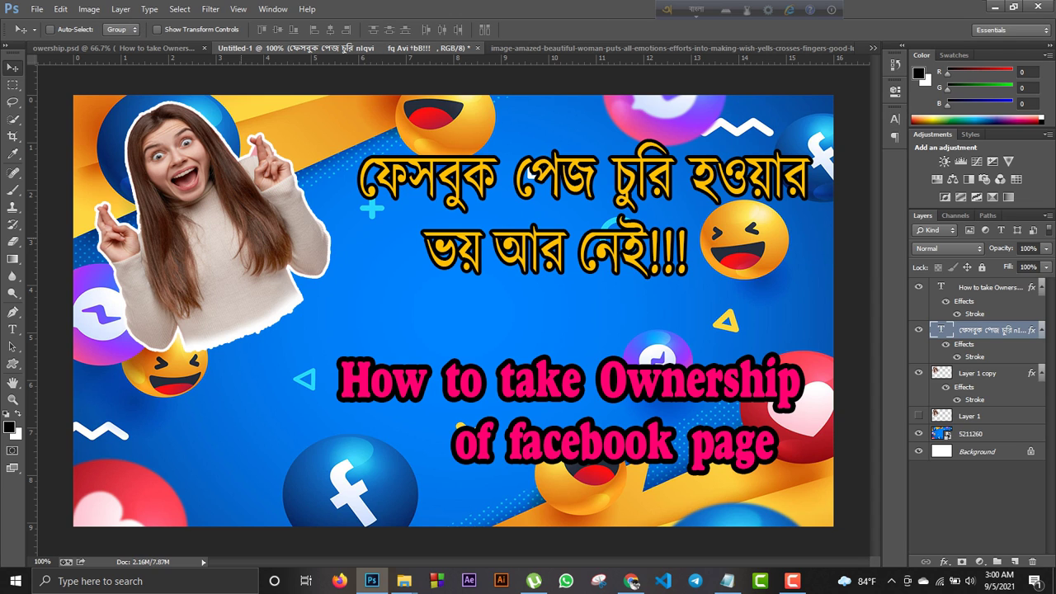
# Move the outlined woman cutout closer to the Bangla headline, scale it to 95.48% width and 93.33% height, and rotate it 2.5 degrees.
pyautogui.click(978, 372)
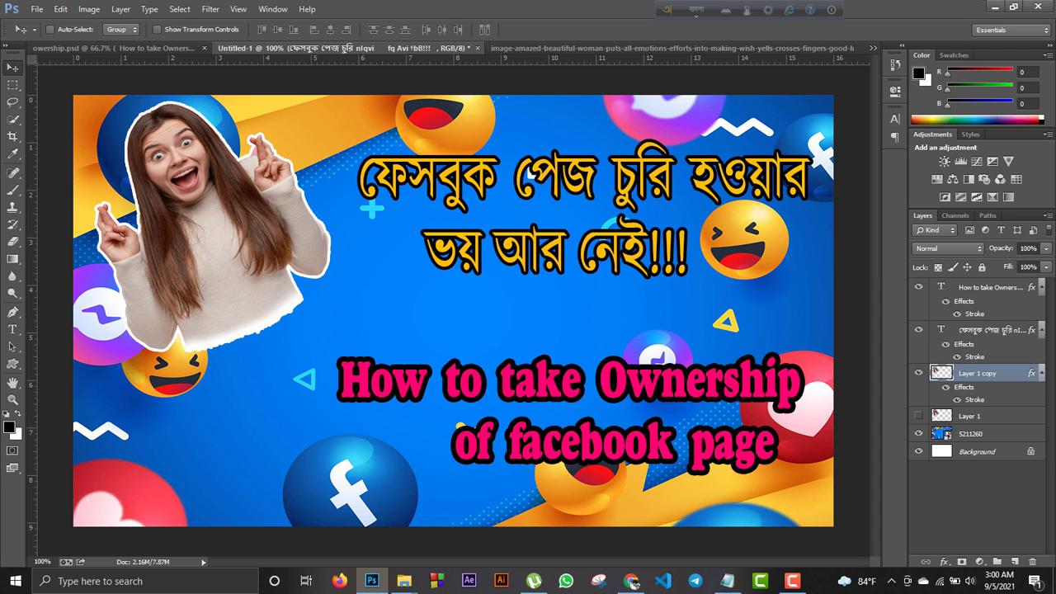
pyautogui.moveTo(239, 245); pyautogui.dragTo(279, 206)
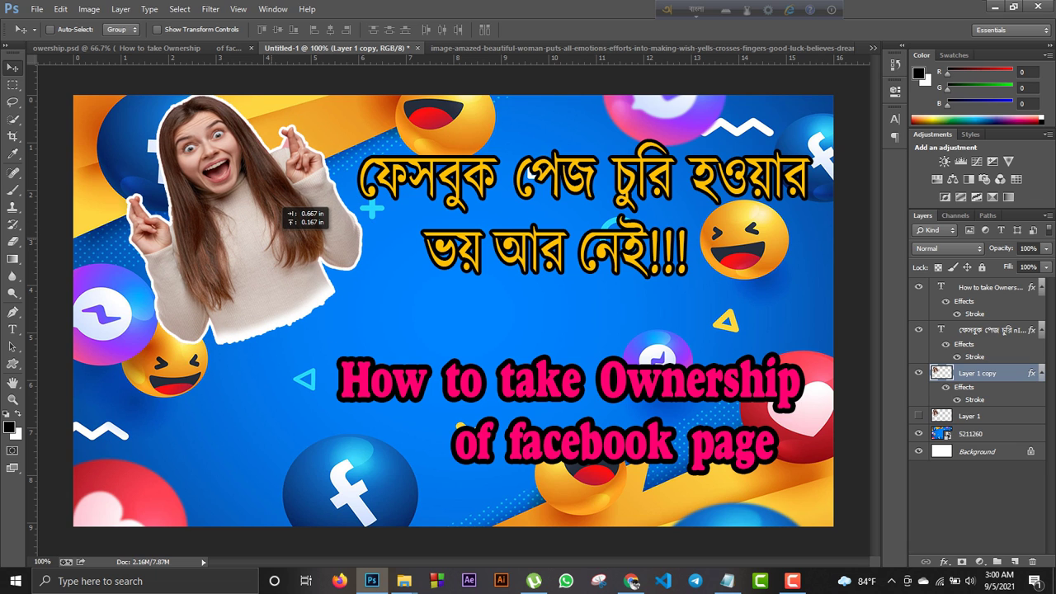
pyautogui.hotkey('ctrl', 't')
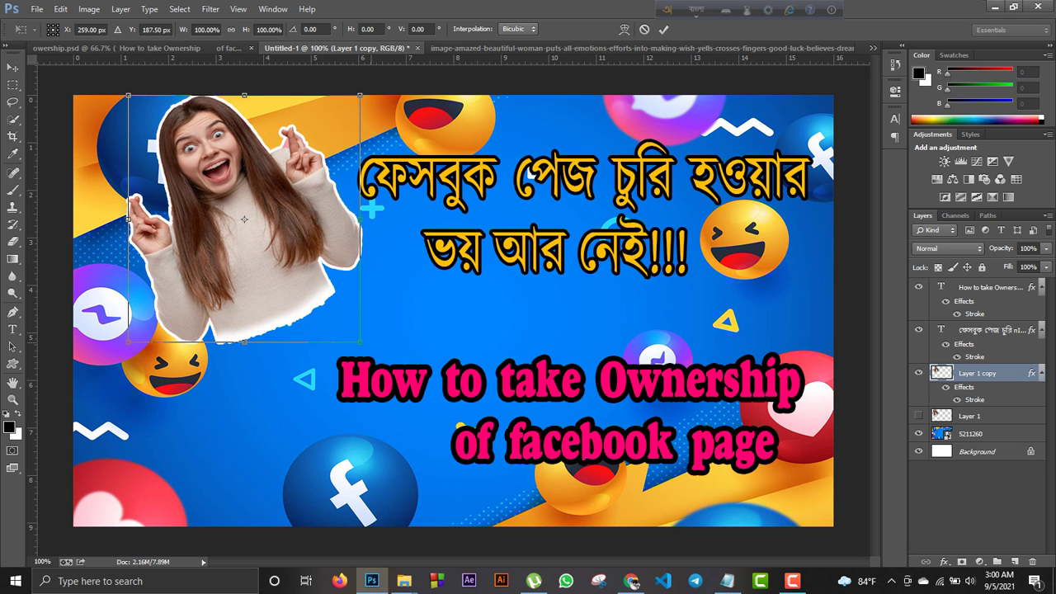
pyautogui.moveTo(360, 342); pyautogui.dragTo(342, 322)
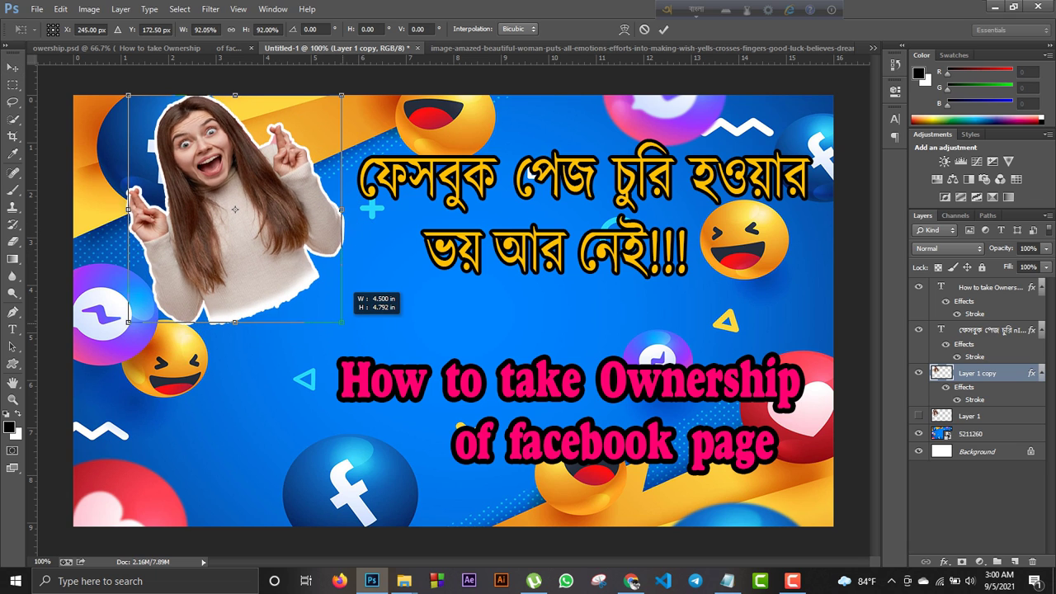
pyautogui.moveTo(286, 250); pyautogui.dragTo(308, 228)
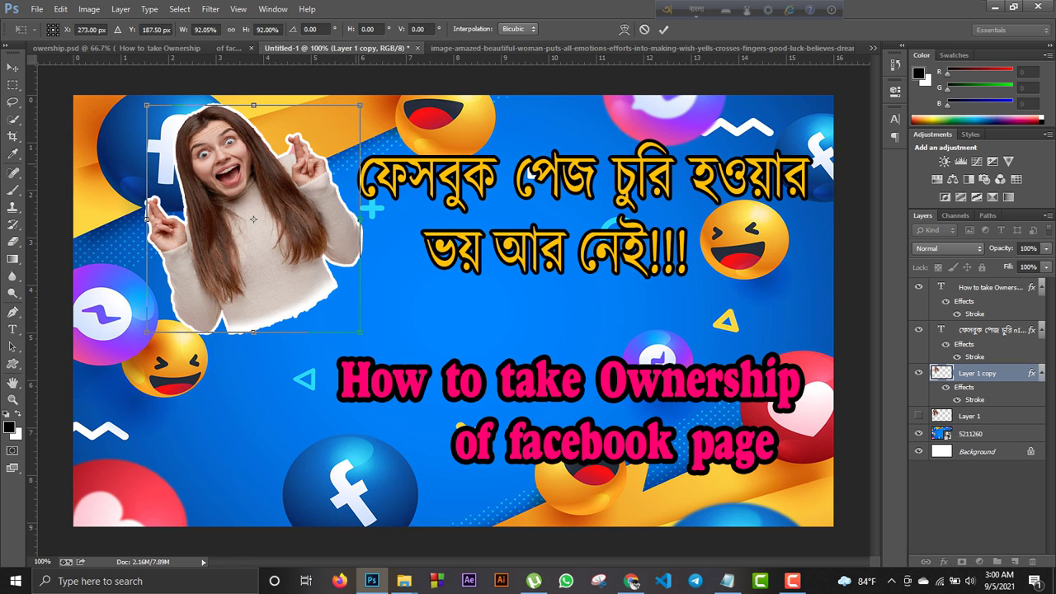
pyautogui.moveTo(360, 332); pyautogui.dragTo(360, 335)
pyautogui.moveTo(435, 159)
pyautogui.mouseDown()
pyautogui.moveTo(441, 173)
pyautogui.moveTo(442, 159)
pyautogui.mouseUp()
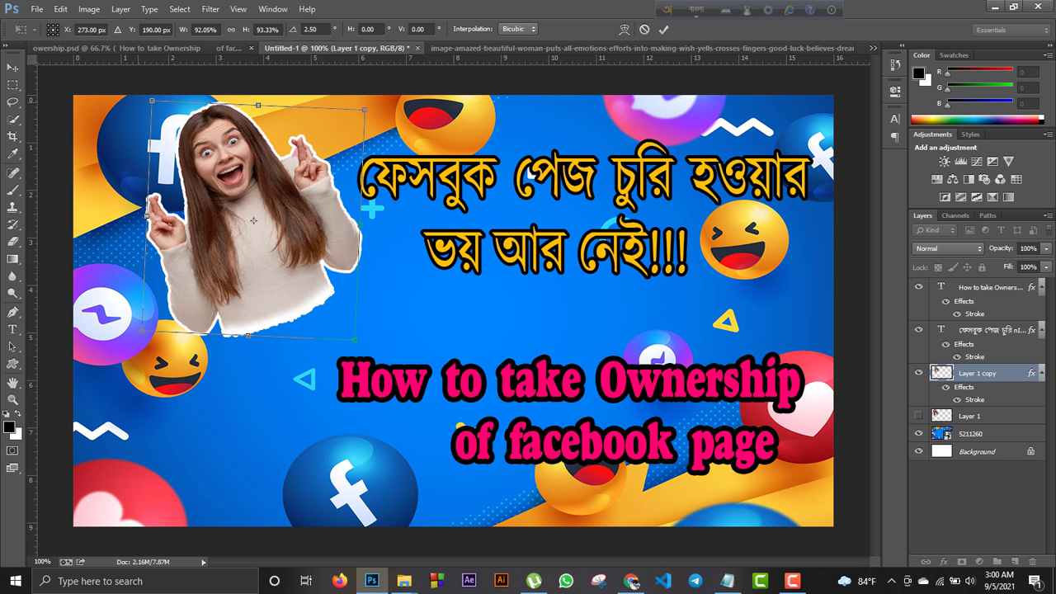
pyautogui.moveTo(147, 215); pyautogui.dragTo(138, 215)
pyautogui.click(12, 68)
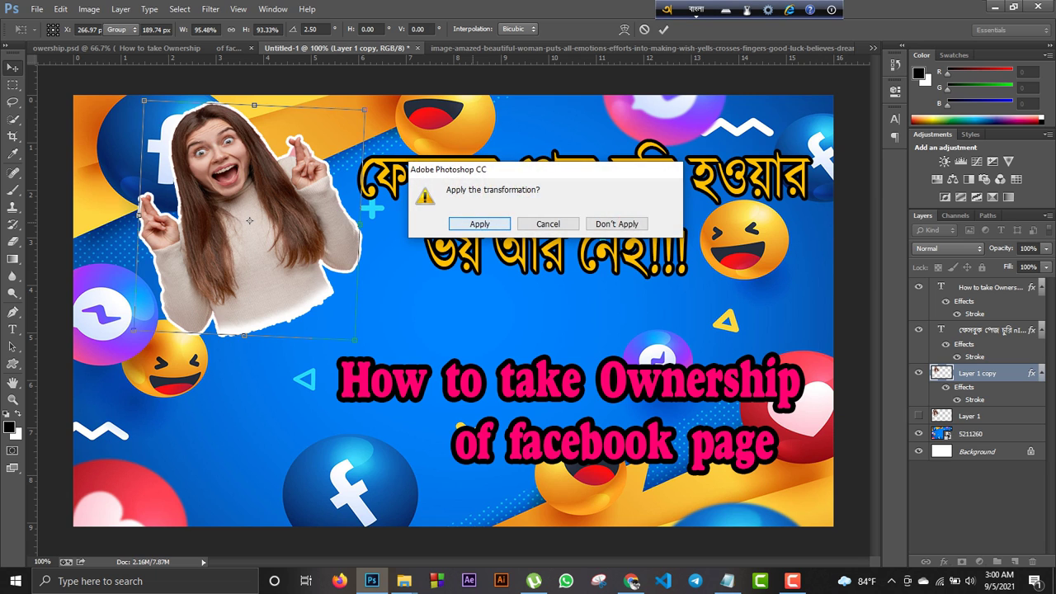
pyautogui.press('Return')
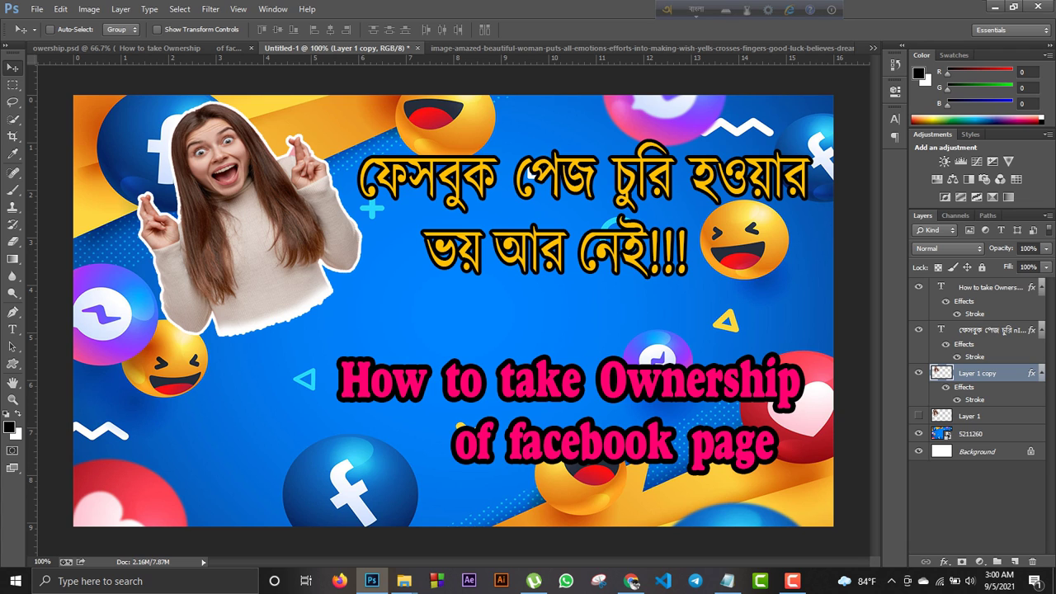
# Merge all visible layers into the Background and delete the hidden Layer 1.
pyautogui.rightClick(957, 451)
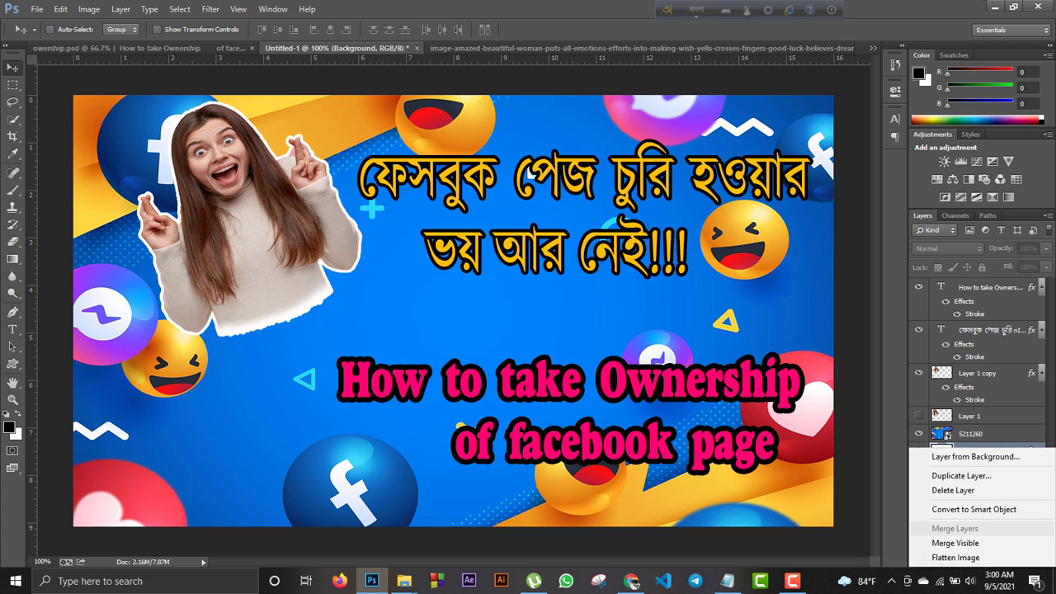
pyautogui.click(956, 542)
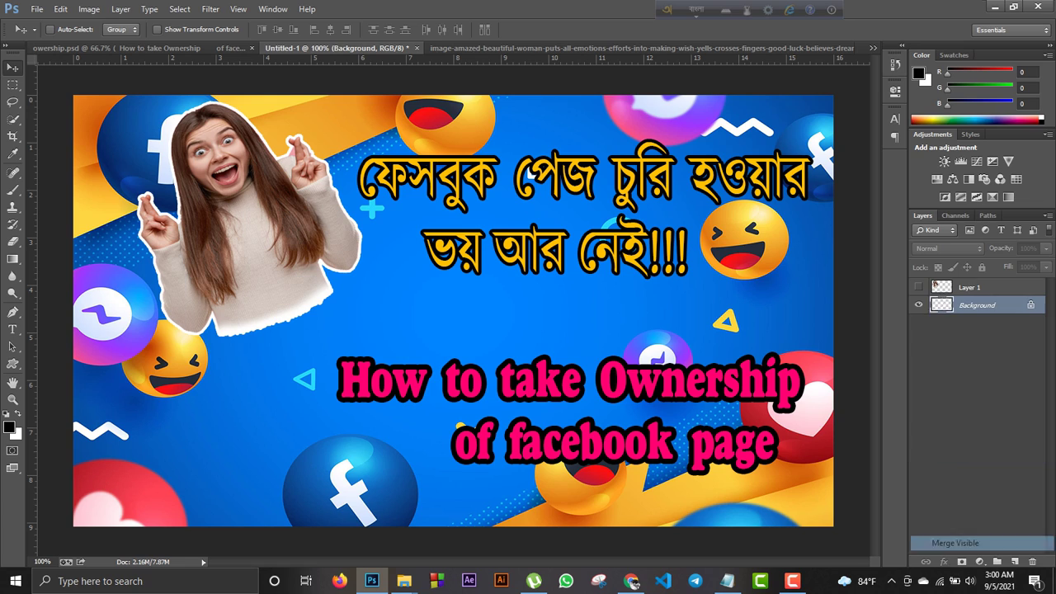
pyautogui.moveTo(981, 288); pyautogui.dragTo(1031, 561)
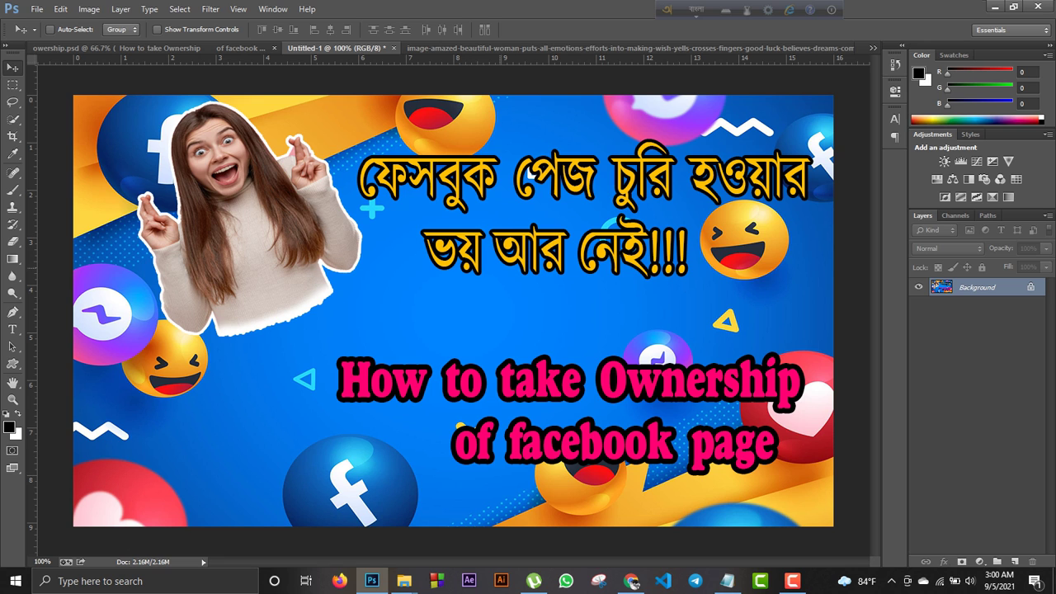
# Review the reference design in owership.psd and the selected woman in the source photo, and return to the Untitled-1 thumbnail.
pyautogui.click(177, 48)
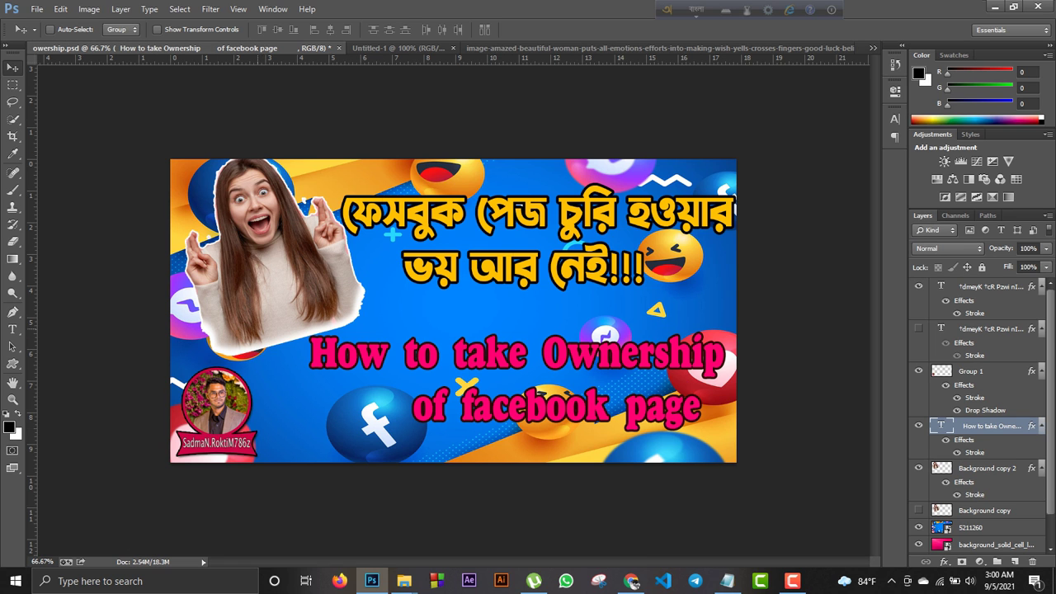
pyautogui.click(660, 48)
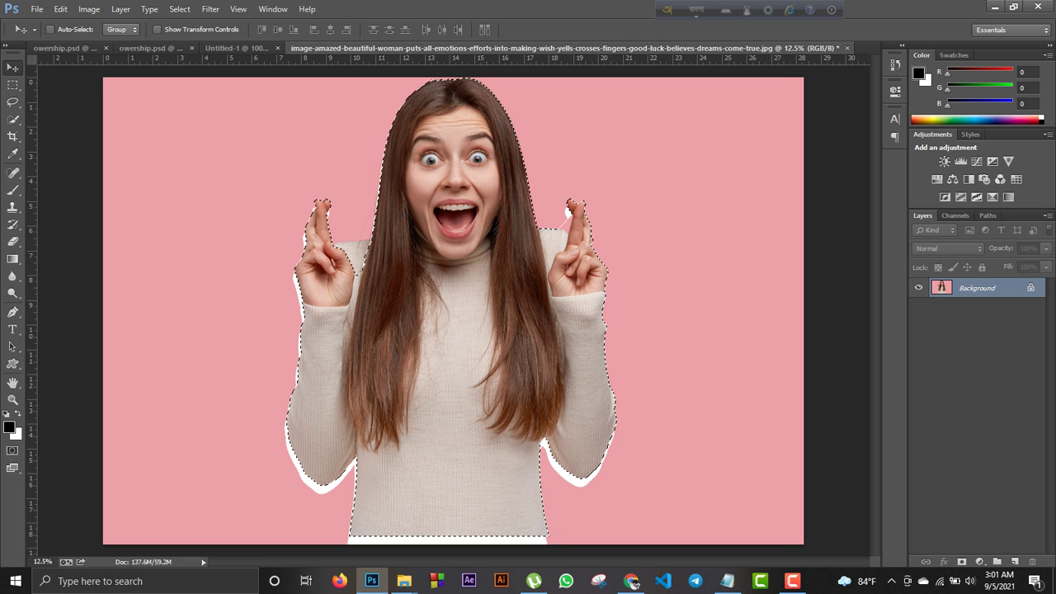
pyautogui.click(239, 48)
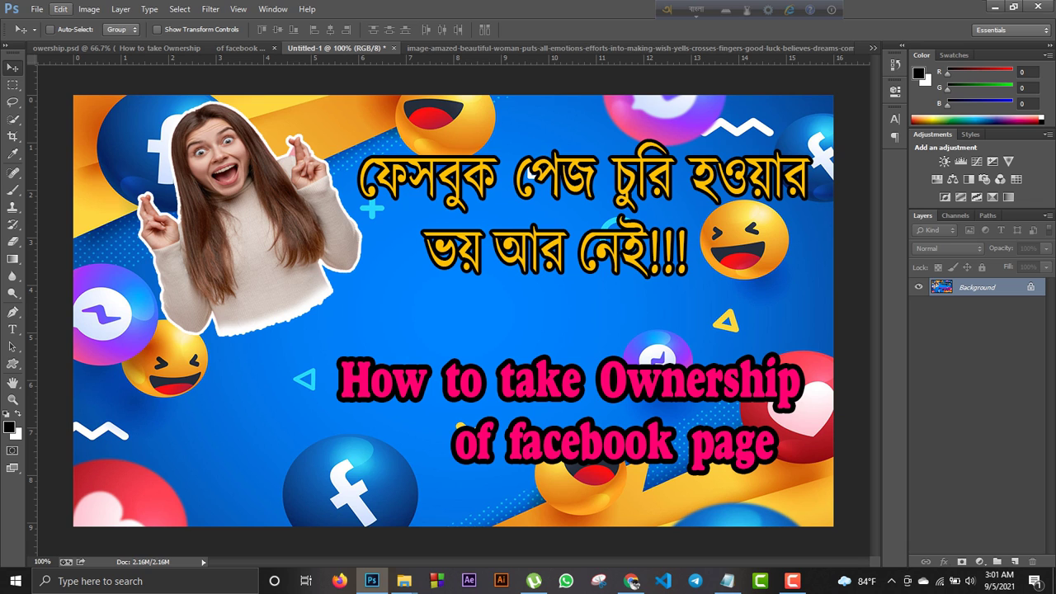
# Try to save the merged thumbnail as a JPEG copy in the page owership folder.
pyautogui.click(37, 9)
pyautogui.click(56, 167)
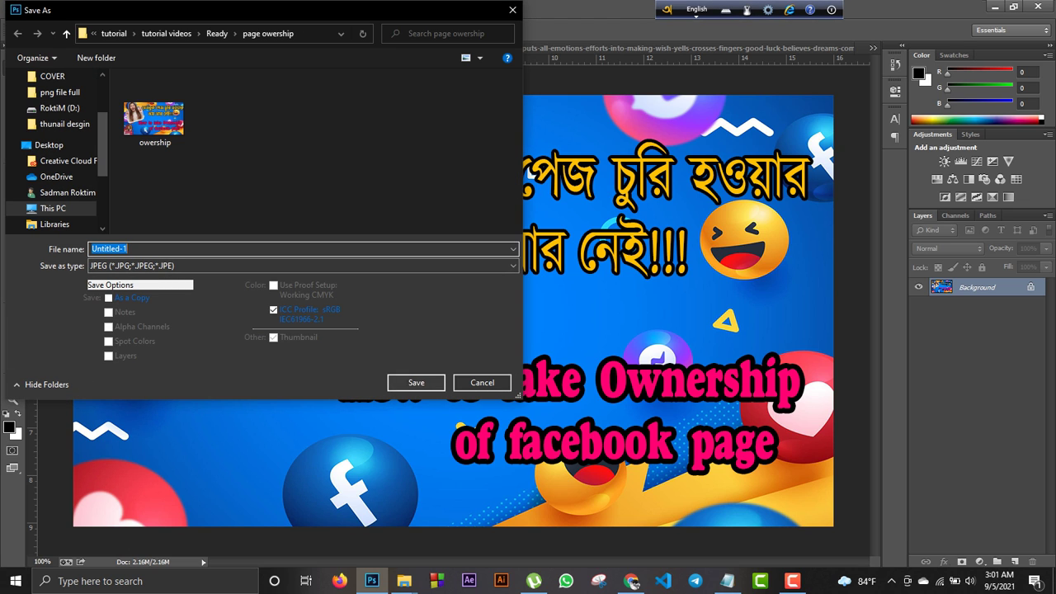
pyautogui.press('Escape')
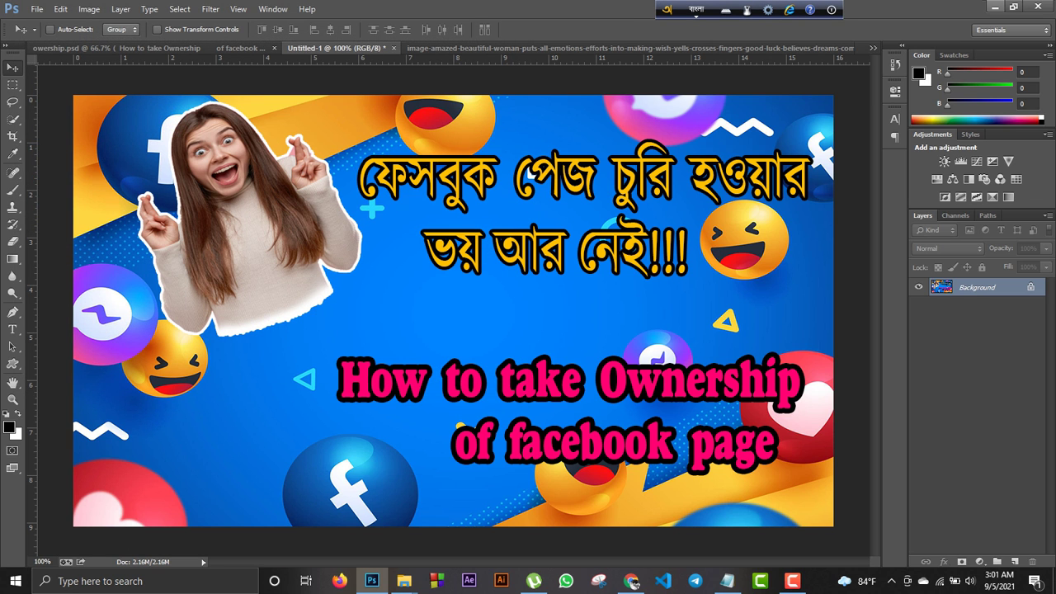
pyautogui.click(995, 6)
pyautogui.click(1009, 7)
pyautogui.click(979, 6)
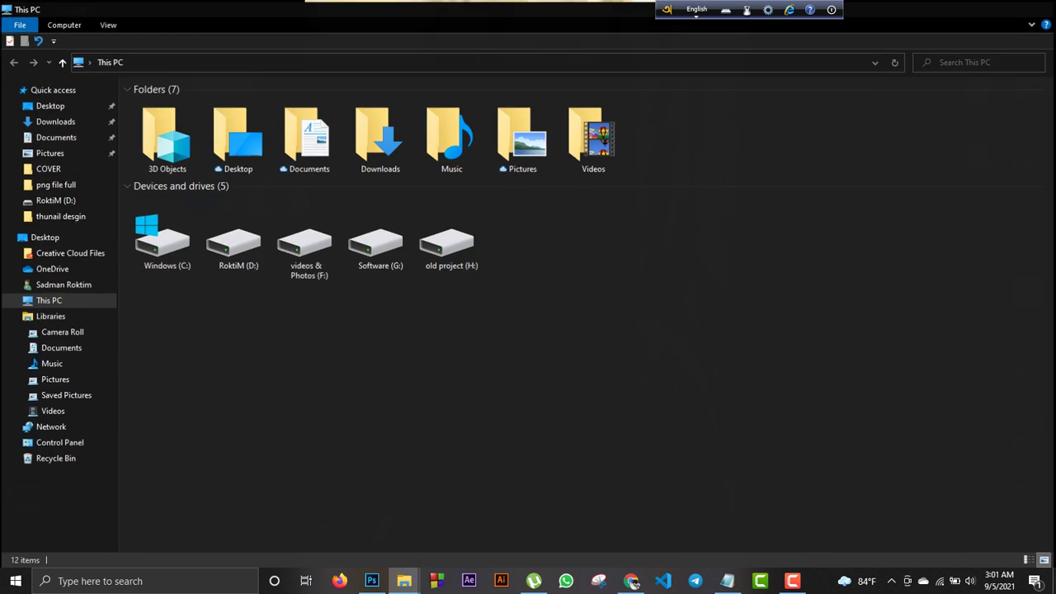
pyautogui.click(557, 80)
pyautogui.click(792, 581)
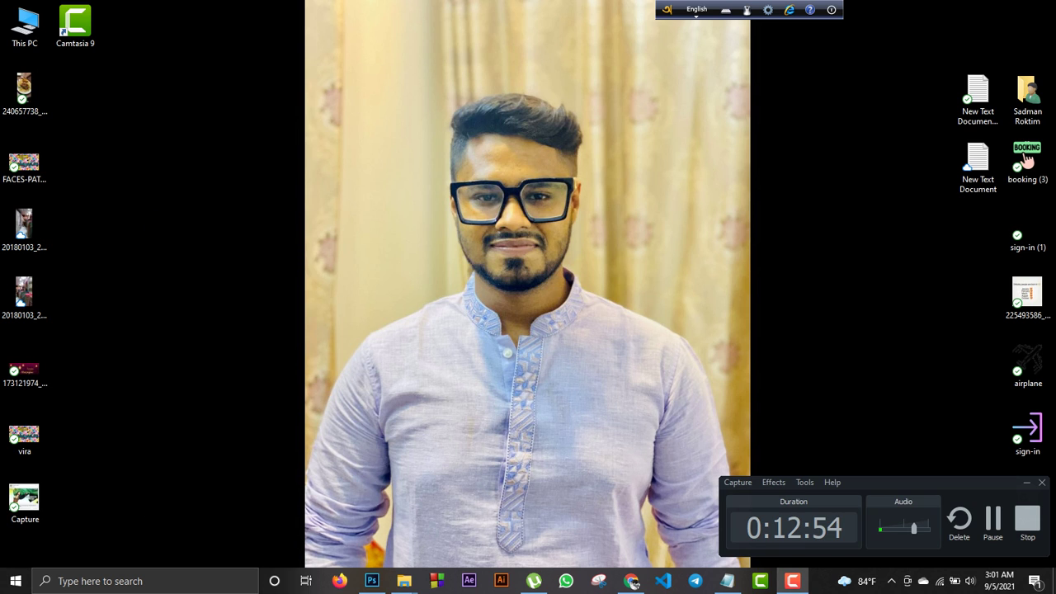